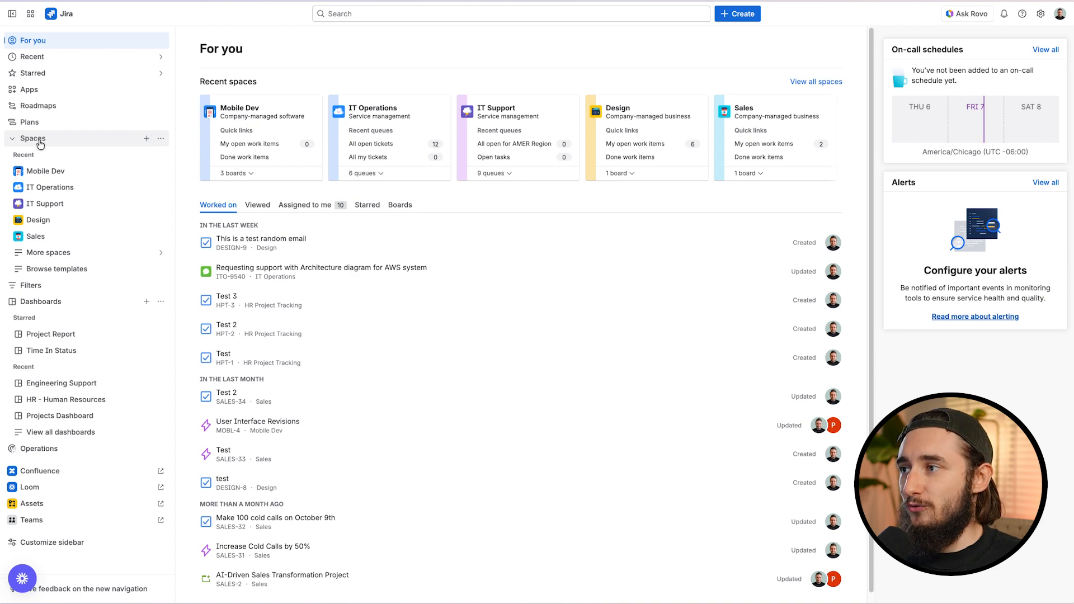
Step: Start creating a new space and display the space templates for the Jira product
{"action": "left_click", "coordinate": [147, 139]}
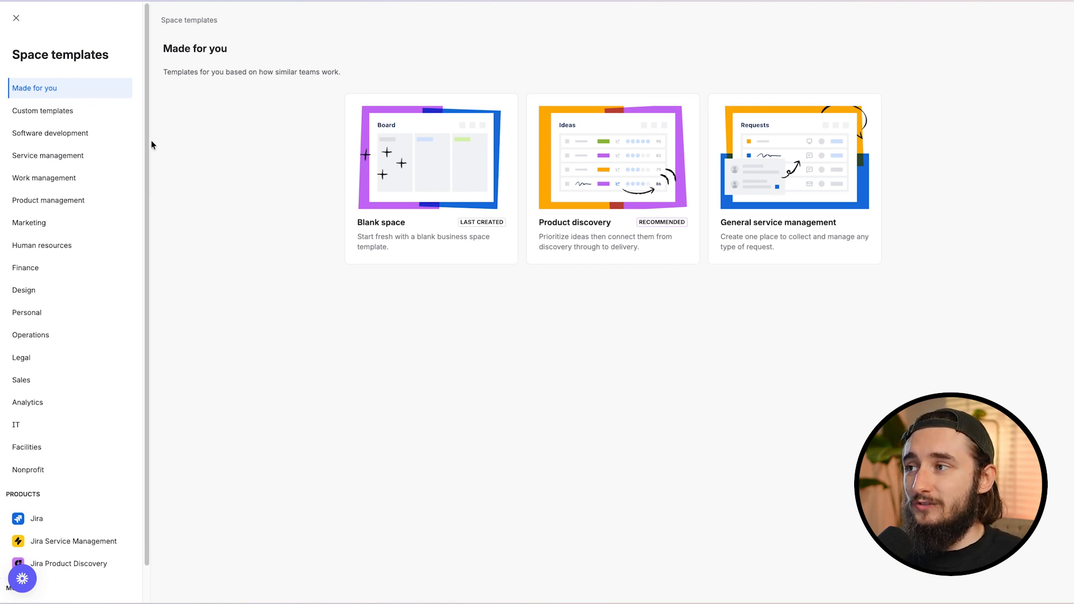
{"action": "scroll", "coordinate": [144, 167], "scroll_direction": "down", "scroll_amount": 2}
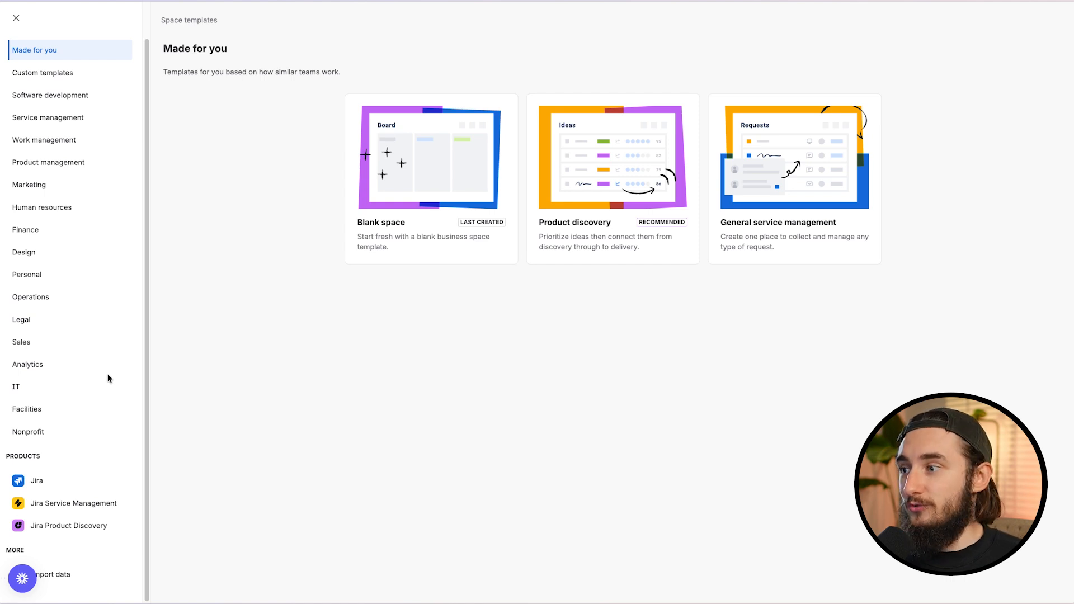
{"action": "left_click", "coordinate": [85, 477]}
{"action": "left_click", "coordinate": [83, 501]}
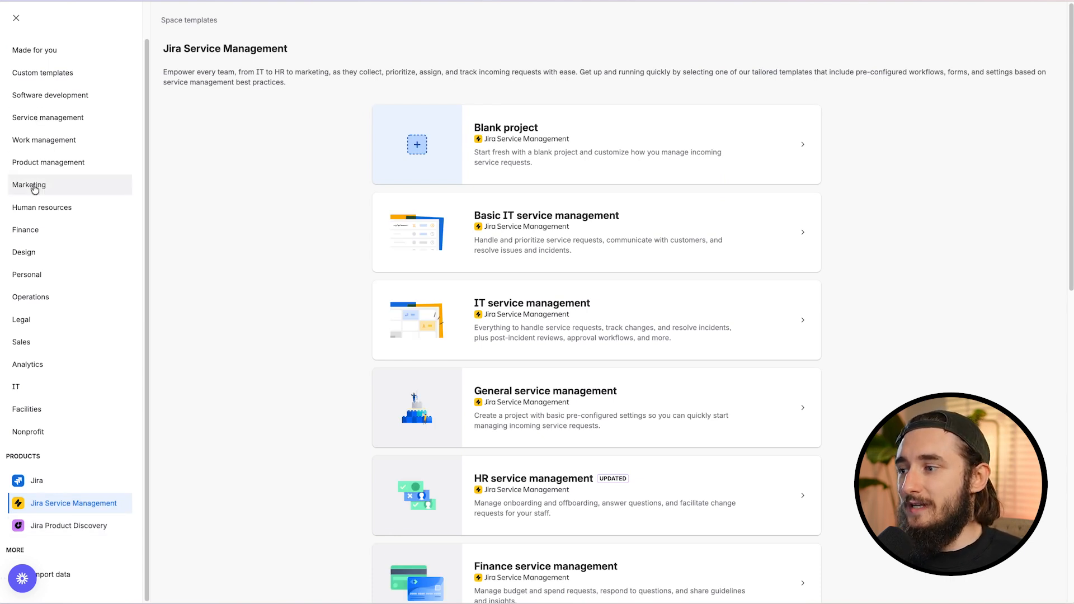
{"action": "left_click", "coordinate": [80, 488]}
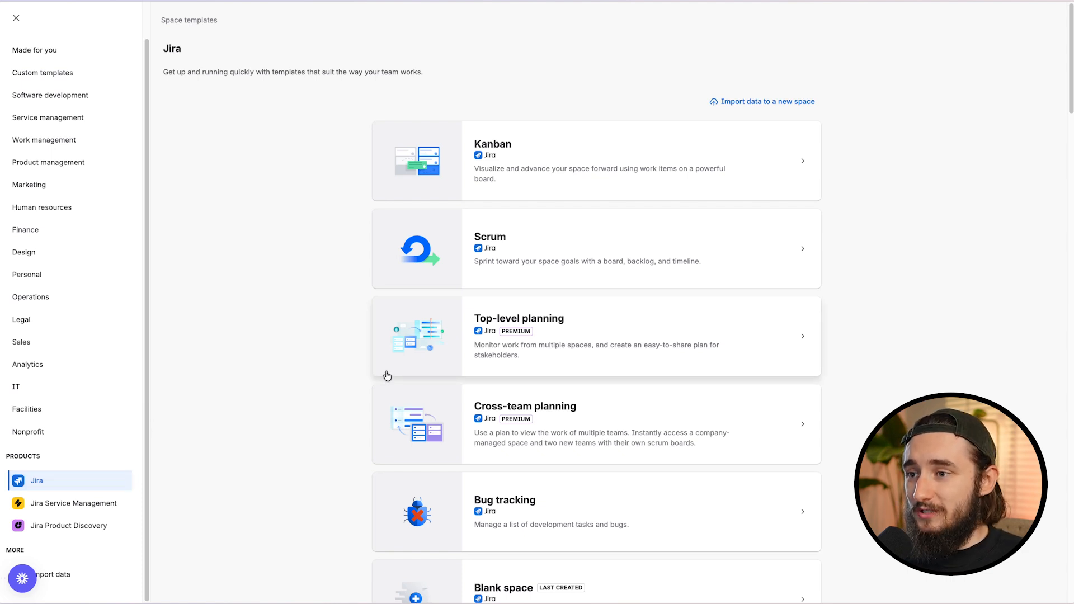
Step: Browse the Jira space templates and choose the Blank space template
{"action": "scroll", "coordinate": [384, 374], "scroll_direction": "down", "scroll_amount": 3}
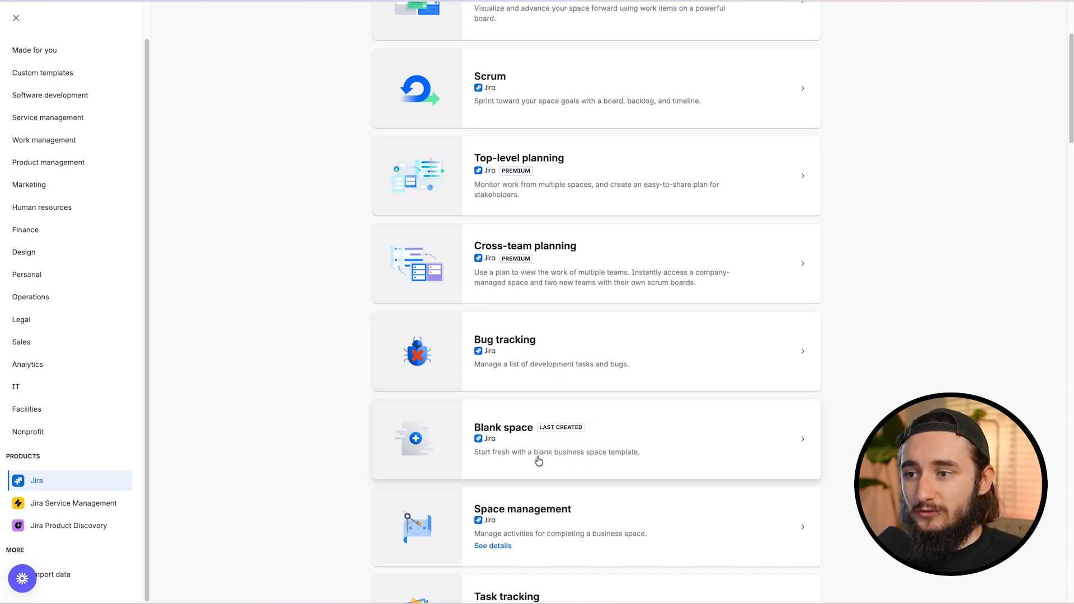
{"action": "scroll", "coordinate": [666, 517], "scroll_direction": "down", "scroll_amount": 2}
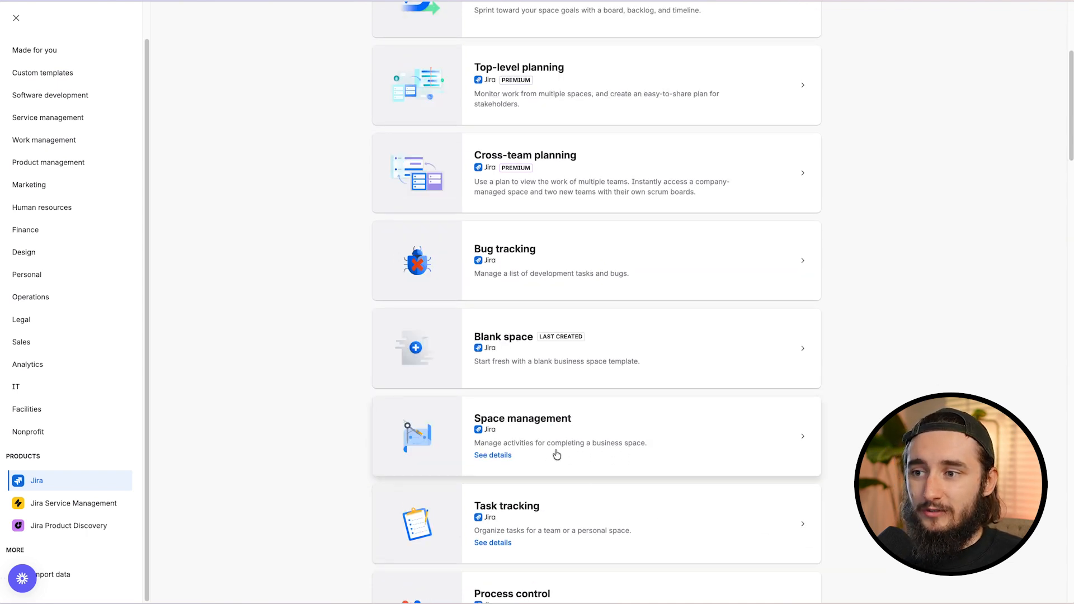
{"action": "scroll", "coordinate": [557, 459], "scroll_direction": "down", "scroll_amount": 1}
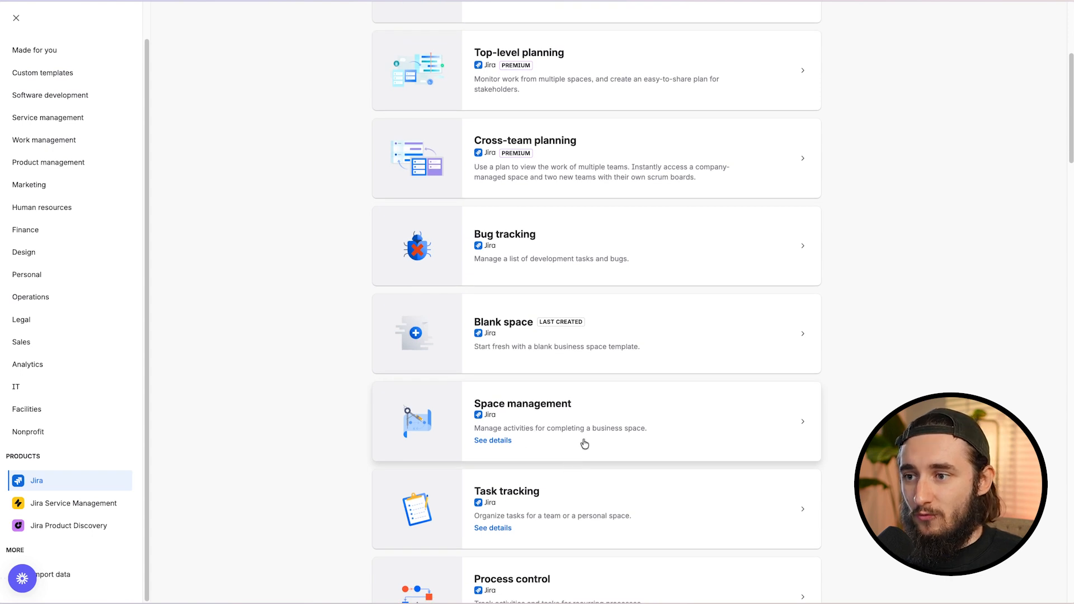
{"action": "scroll", "coordinate": [585, 447], "scroll_direction": "down", "scroll_amount": 1}
{"action": "scroll", "coordinate": [587, 465], "scroll_direction": "down", "scroll_amount": 1}
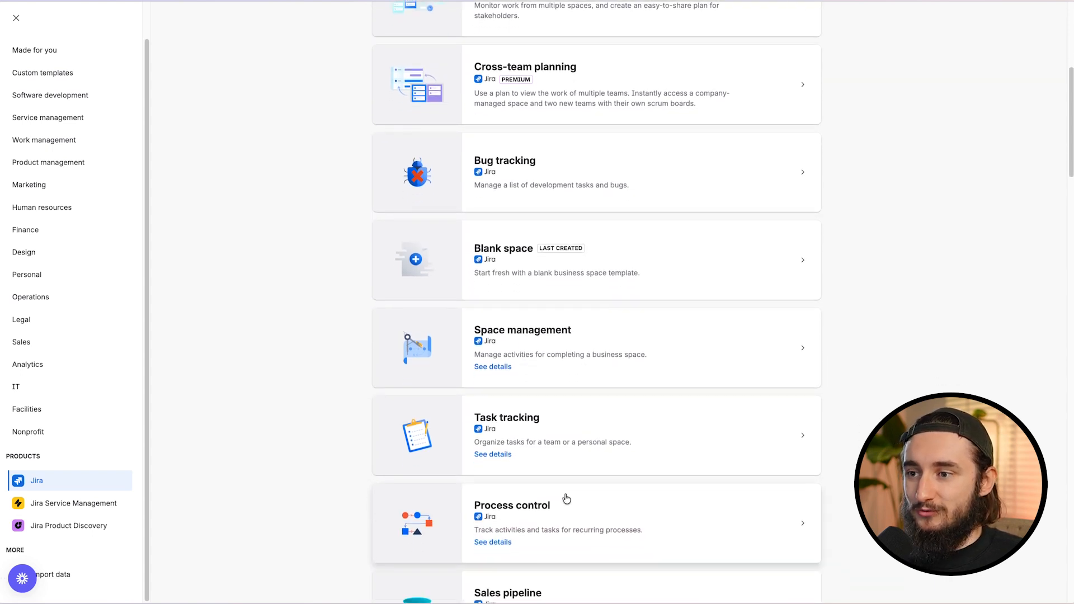
{"action": "scroll", "coordinate": [605, 453], "scroll_direction": "down", "scroll_amount": 2}
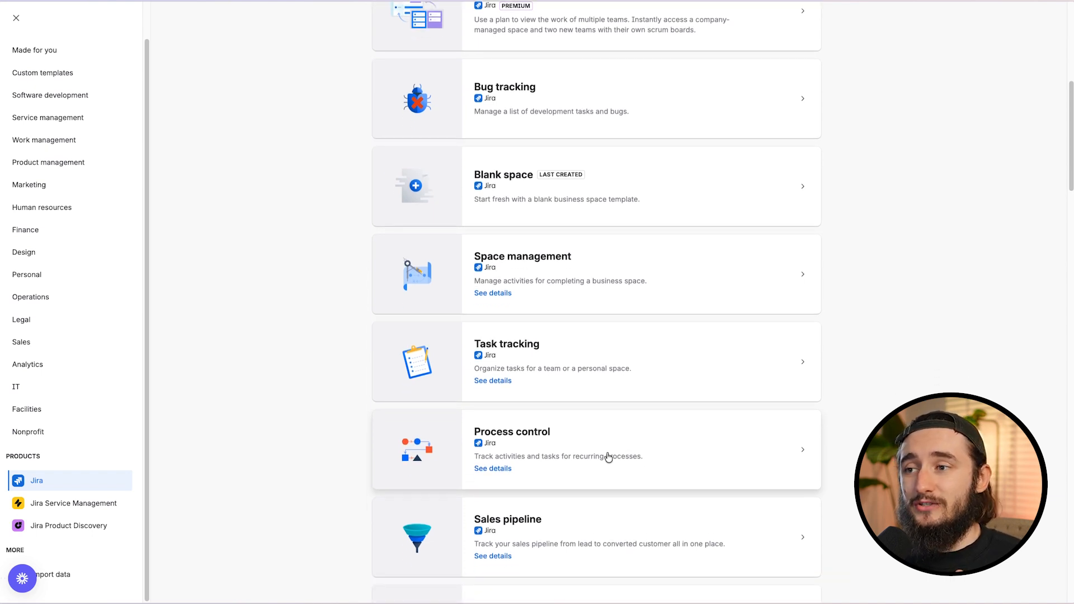
{"action": "scroll", "coordinate": [627, 448], "scroll_direction": "up", "scroll_amount": 10}
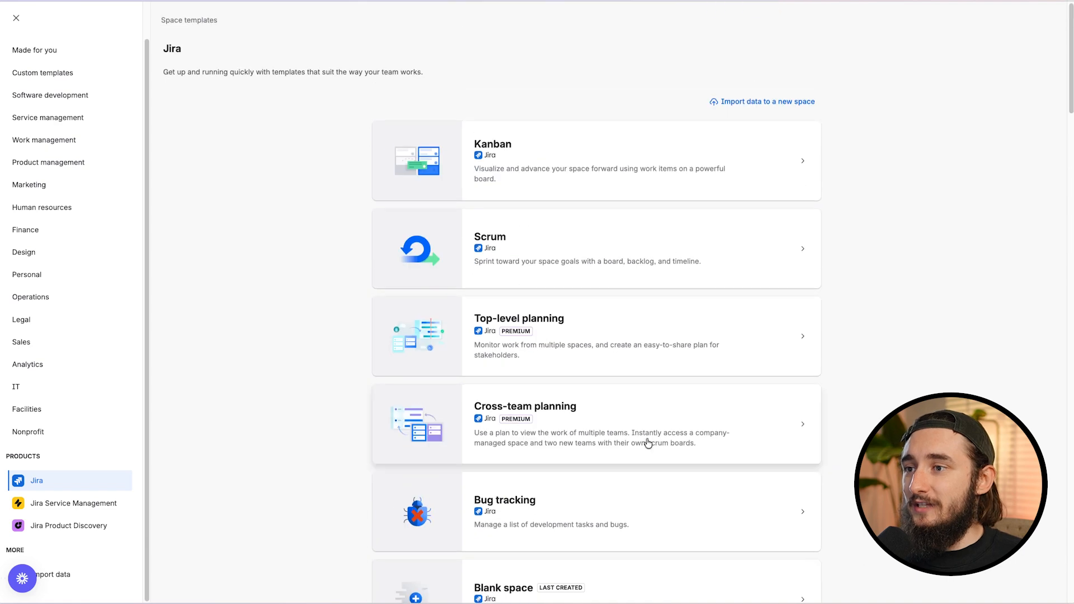
{"action": "scroll", "coordinate": [490, 222], "scroll_direction": "down", "scroll_amount": 4}
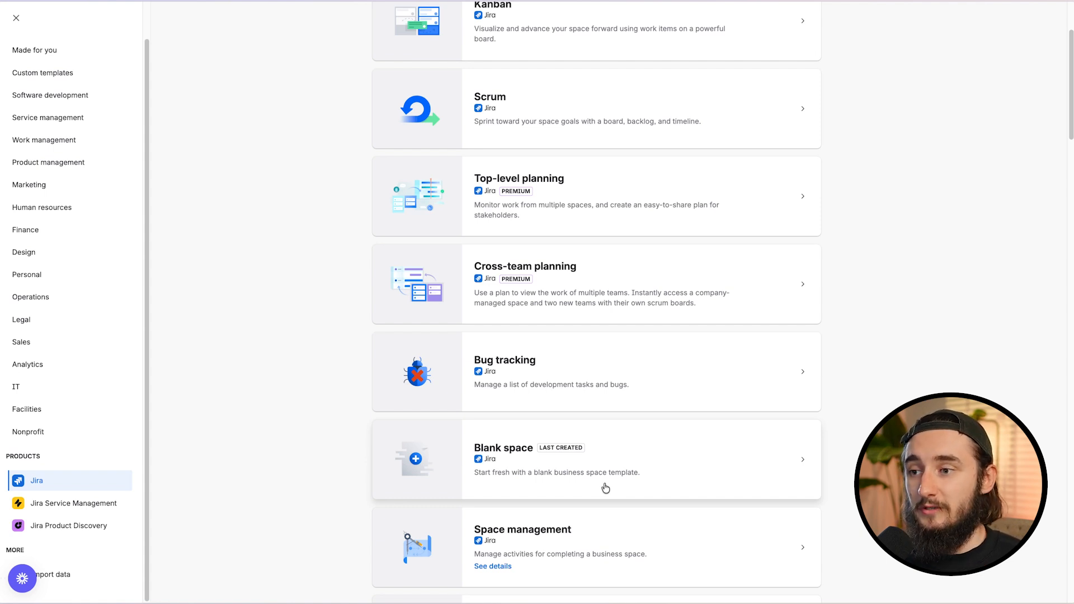
{"action": "left_click", "coordinate": [594, 468]}
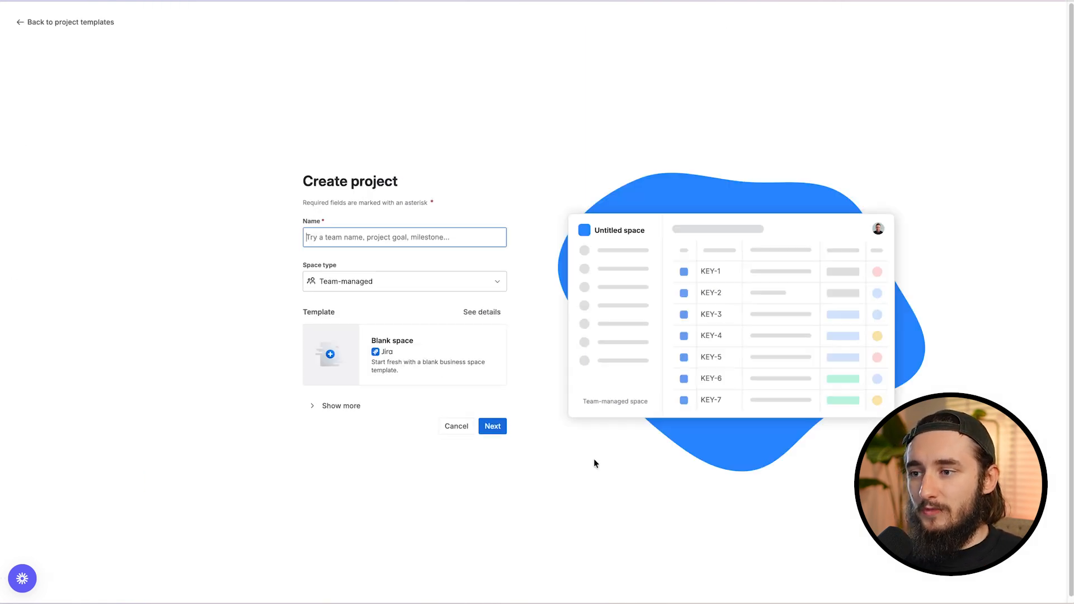
Step: Create the space as a company-managed one named Task Tracking, without inviting any teammates
{"action": "type", "text": "T"}
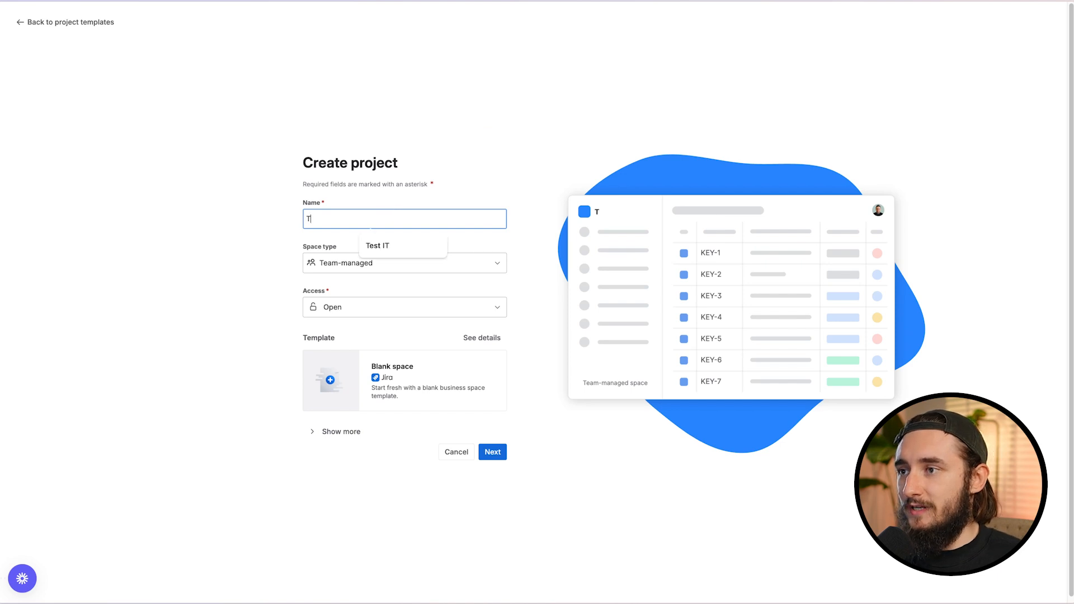
{"action": "type", "text": "ask Tracking"}
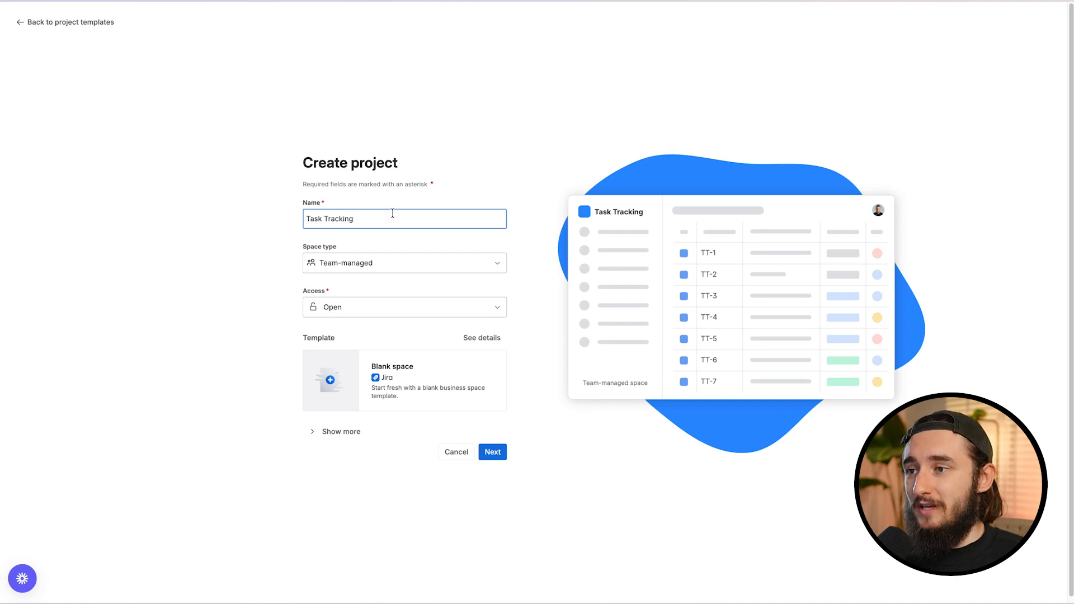
{"action": "left_click", "coordinate": [354, 262]}
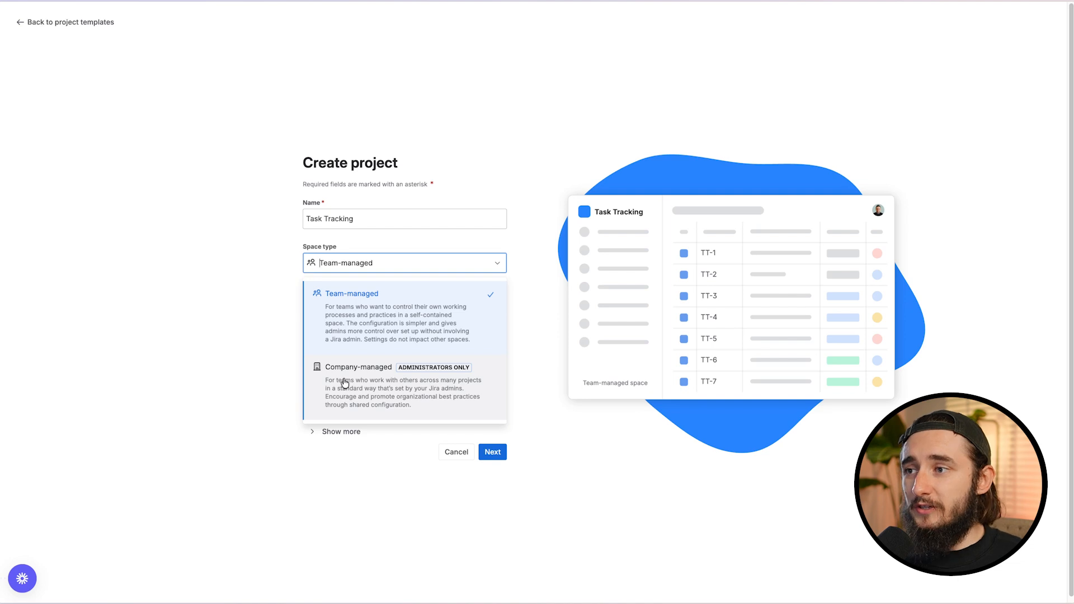
{"action": "left_click", "coordinate": [344, 382]}
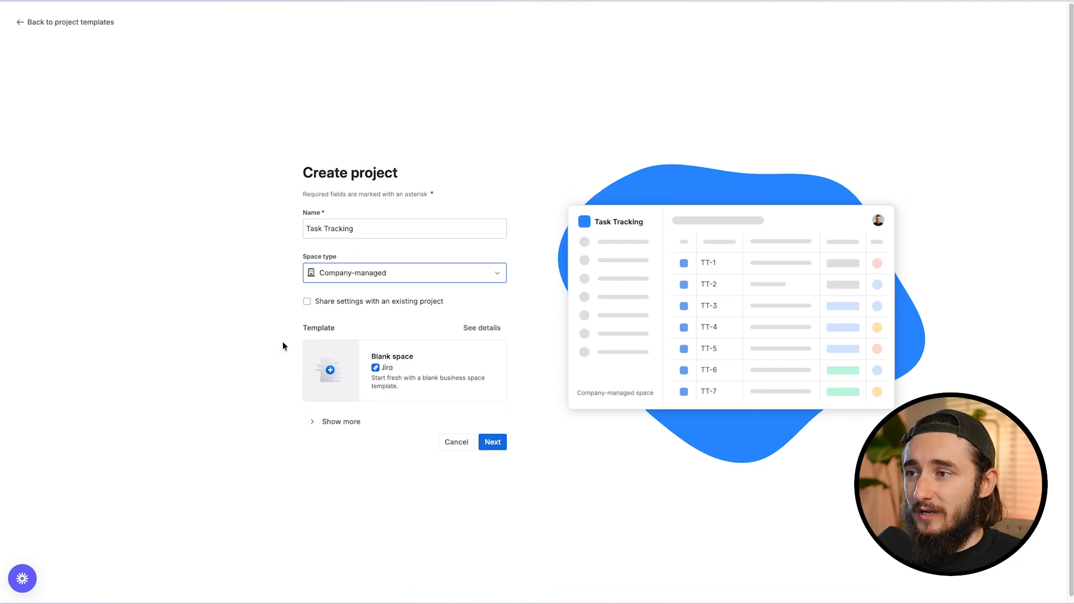
{"action": "left_click", "coordinate": [253, 326]}
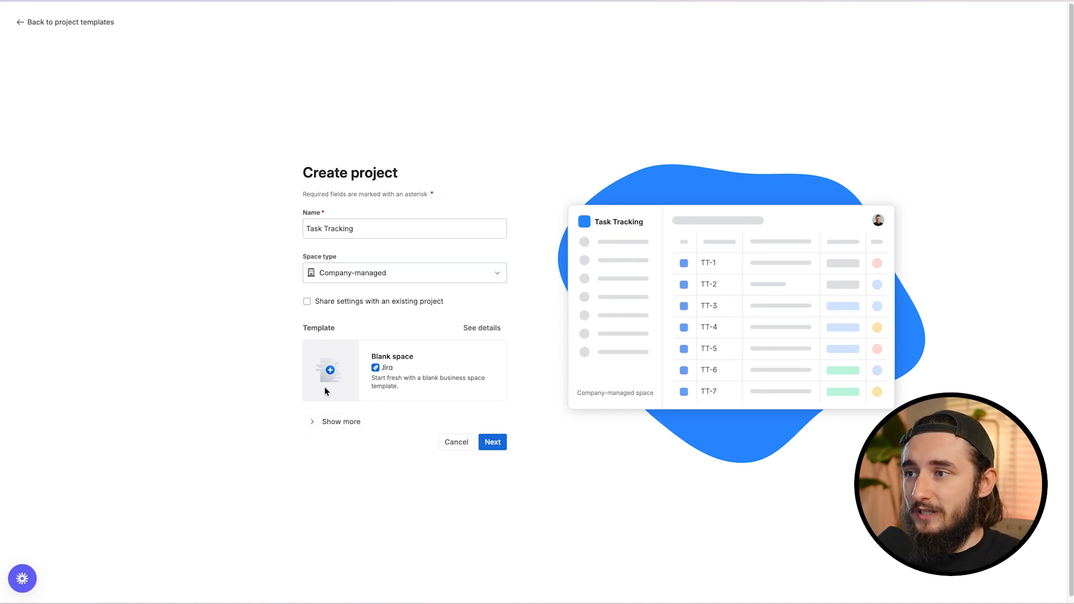
{"action": "left_click", "coordinate": [493, 443]}
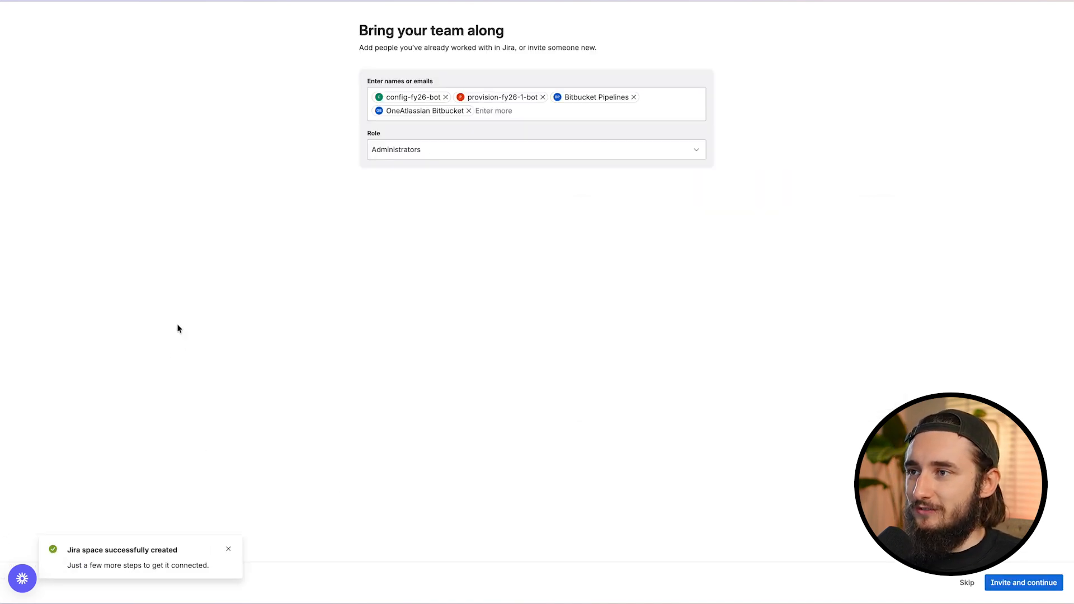
{"action": "left_click", "coordinate": [967, 582]}
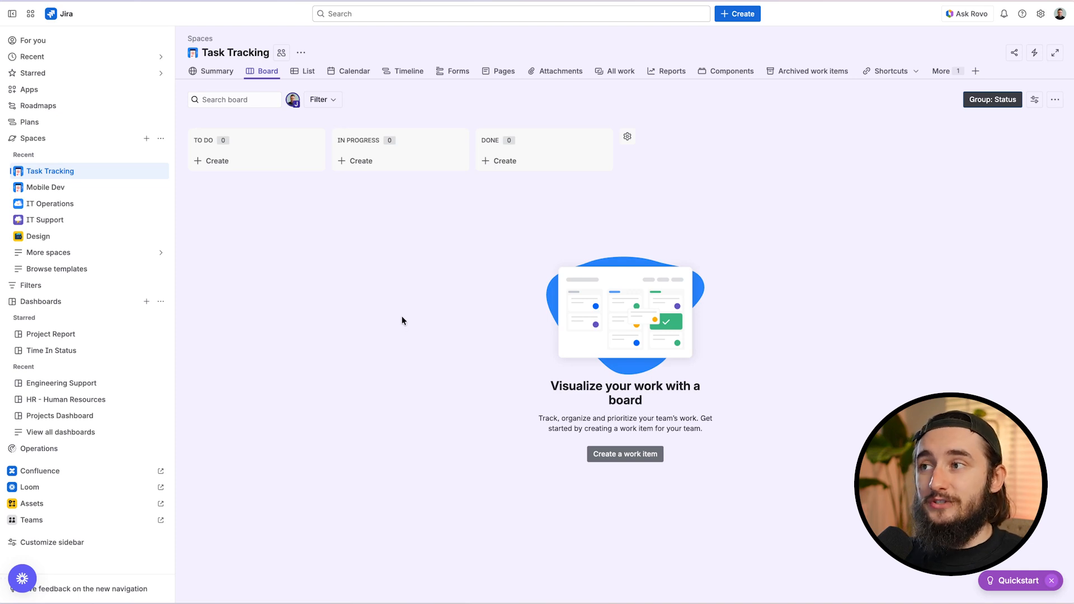
Step: Open the Mobile Dev space's Open Tasks board and review the fields of the work item "Fix typo on Contact Us page"
{"action": "left_click", "coordinate": [90, 190]}
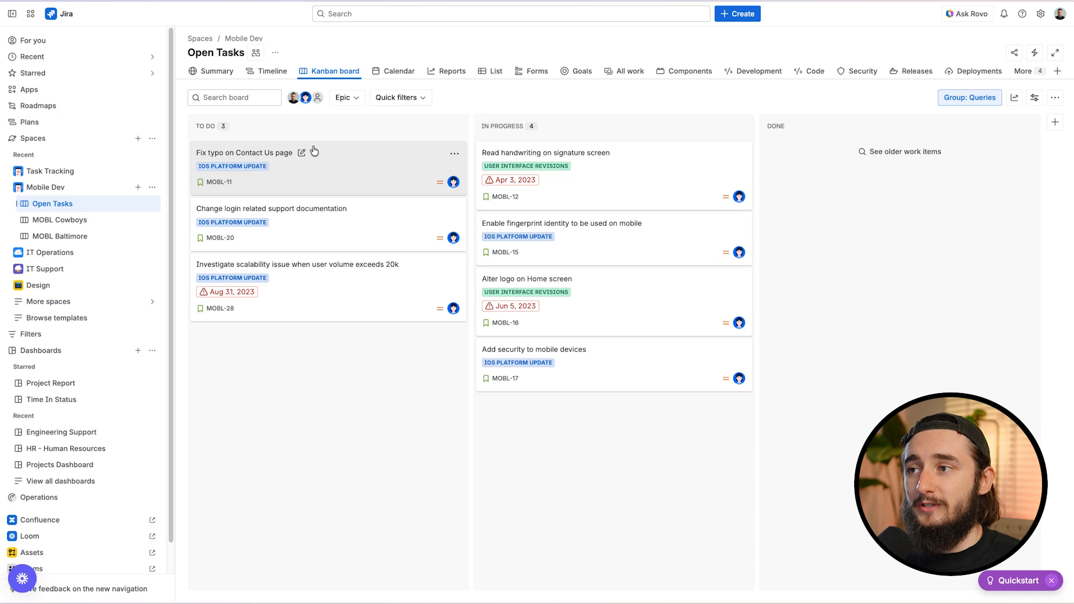
{"action": "left_click", "coordinate": [336, 160]}
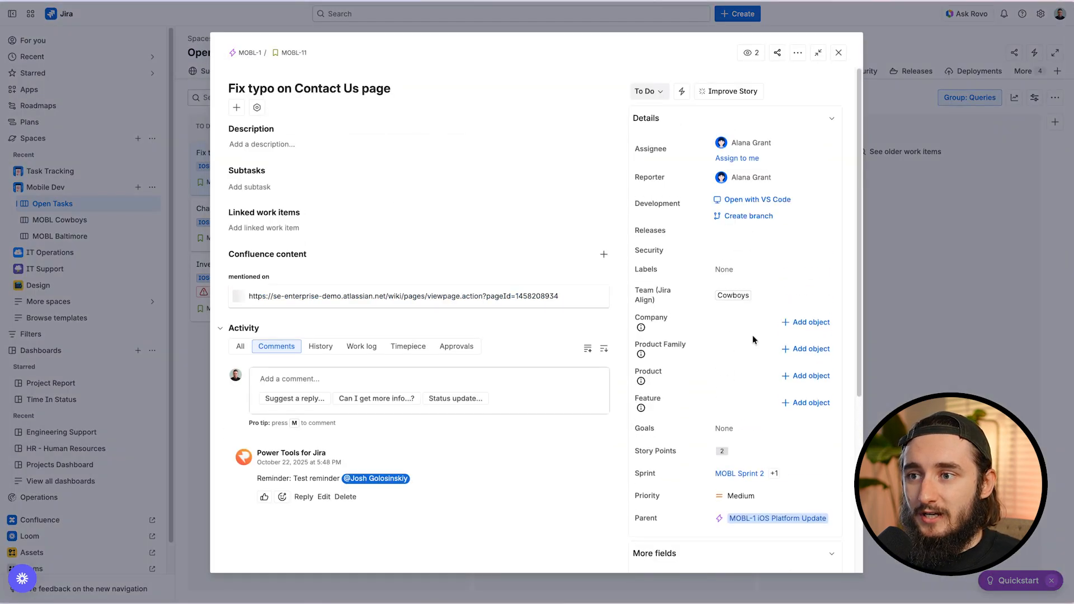
{"action": "scroll", "coordinate": [738, 363], "scroll_direction": "down", "scroll_amount": 5}
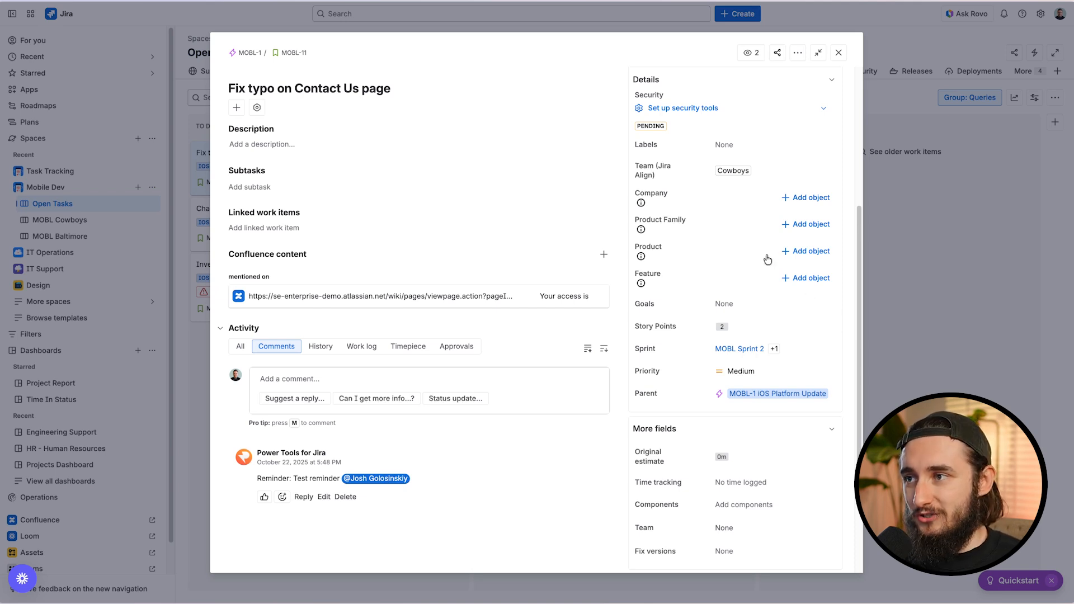
{"action": "left_click", "coordinate": [839, 52]}
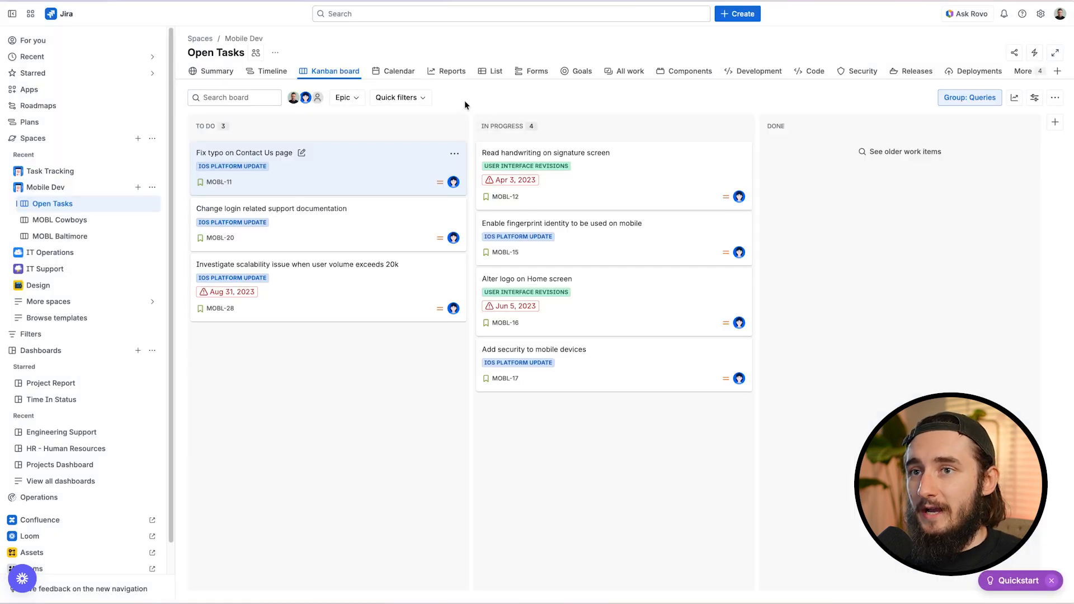
Step: Examine how statuses map to columns in the Open Tasks board settings, and return to the board
{"action": "left_click", "coordinate": [1055, 98]}
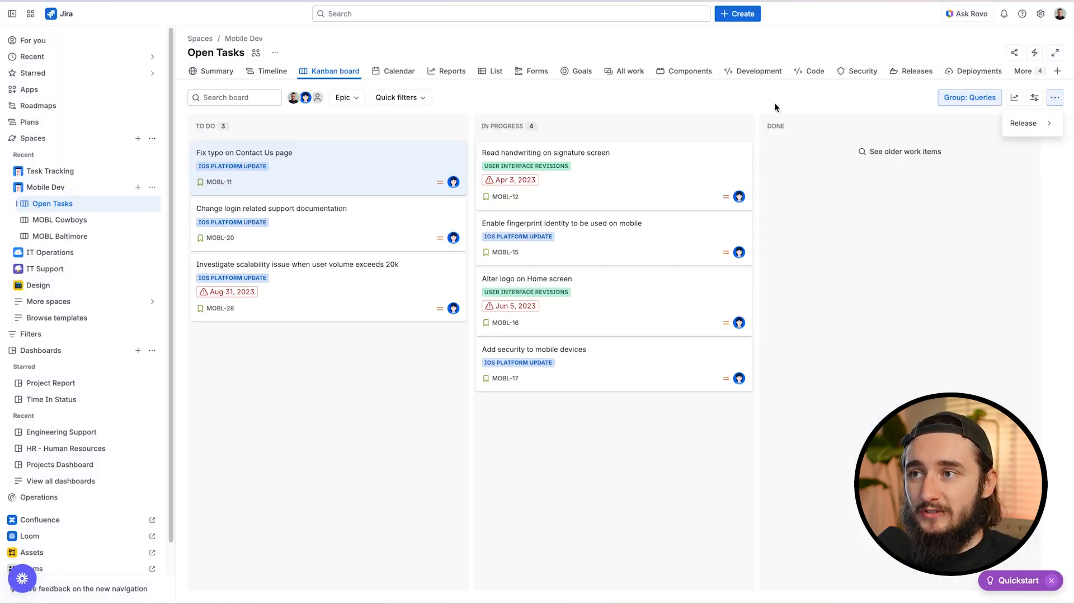
{"action": "left_click", "coordinate": [275, 52]}
{"action": "left_click", "coordinate": [330, 99]}
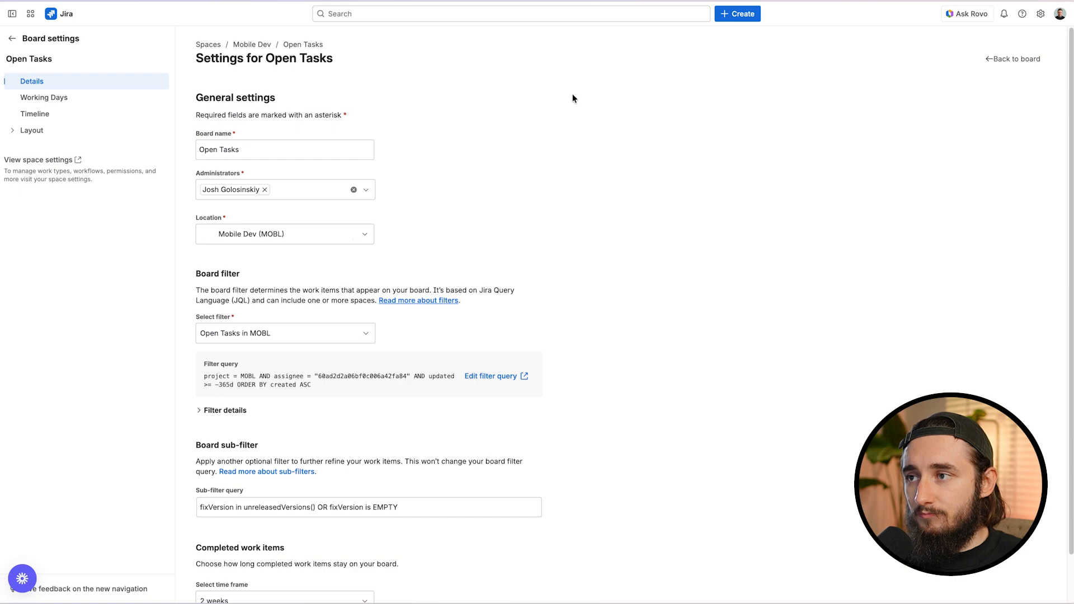
{"action": "scroll", "coordinate": [372, 289], "scroll_direction": "down", "scroll_amount": 1}
{"action": "left_click", "coordinate": [32, 130]}
{"action": "left_click", "coordinate": [41, 146]}
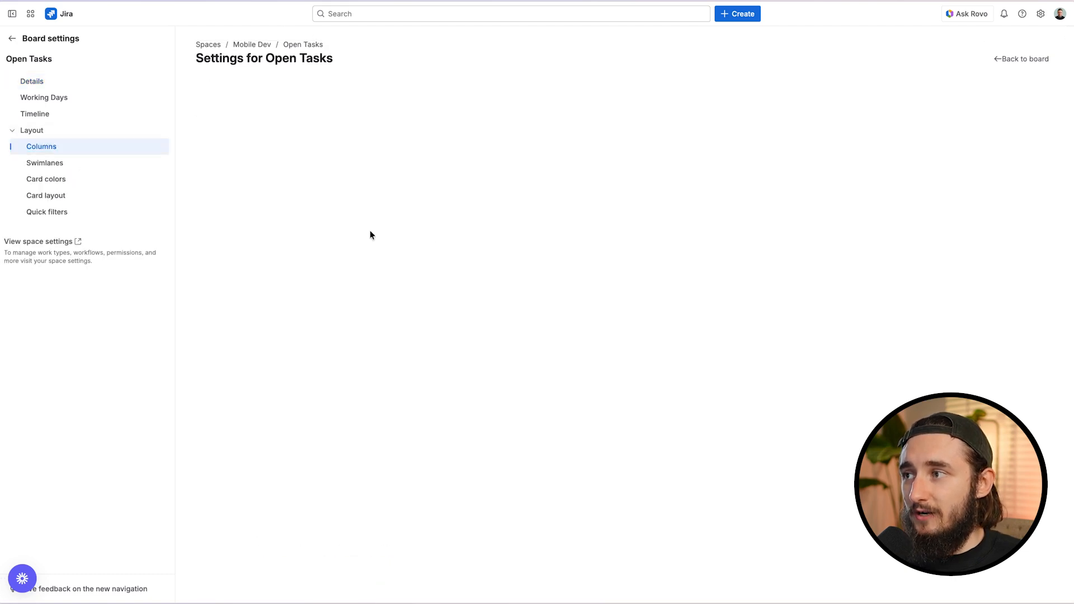
{"action": "scroll", "coordinate": [466, 329], "scroll_direction": "down", "scroll_amount": 2}
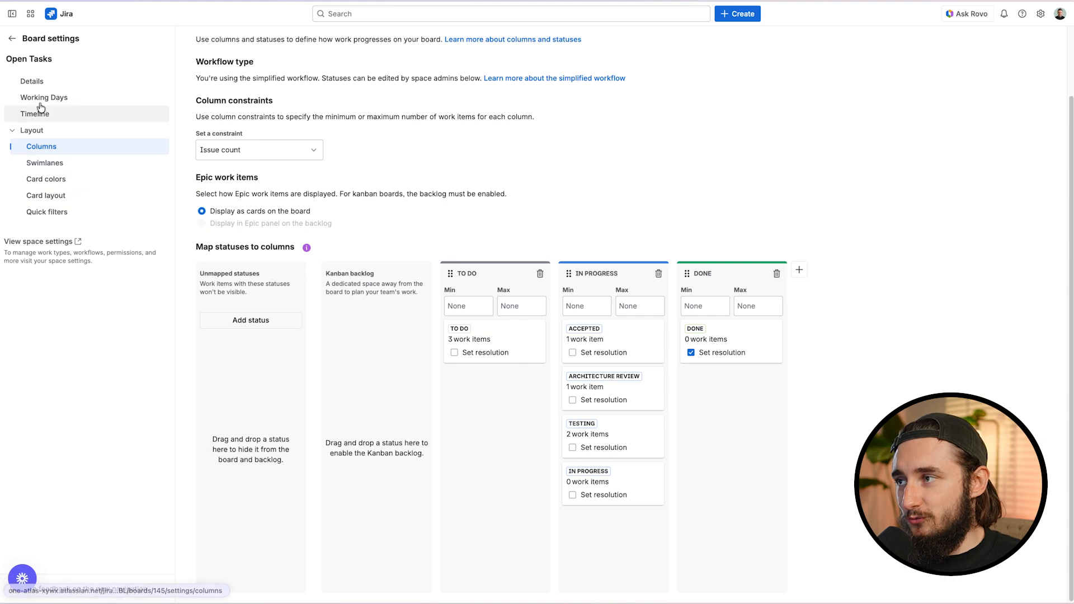
{"action": "left_click", "coordinate": [12, 39]}
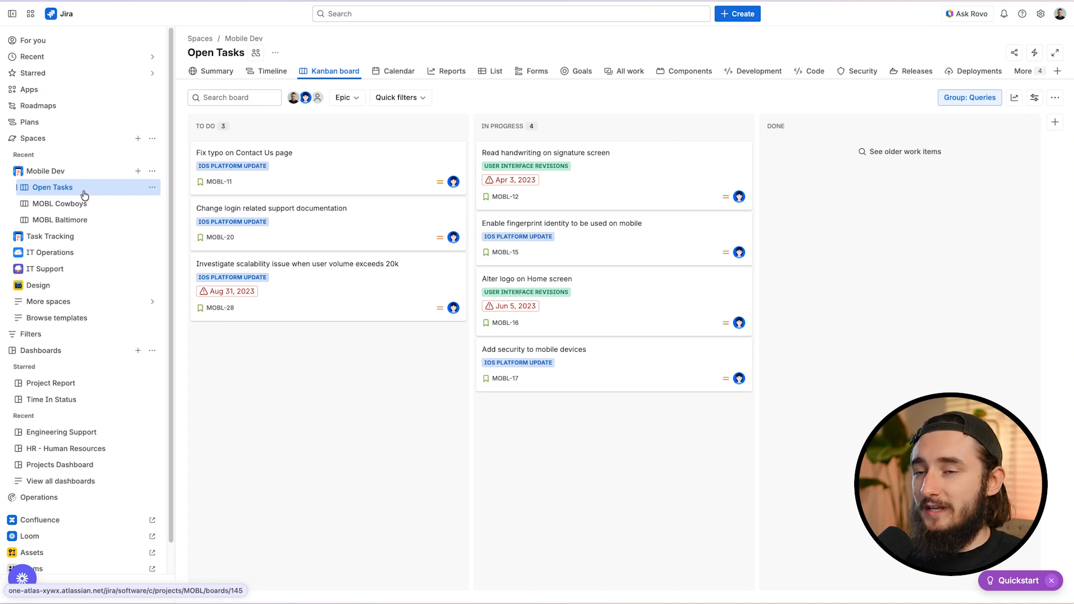
Step: Add a work item named Task 1 to the To Do column of the Task Tracking board
{"action": "left_click", "coordinate": [93, 242]}
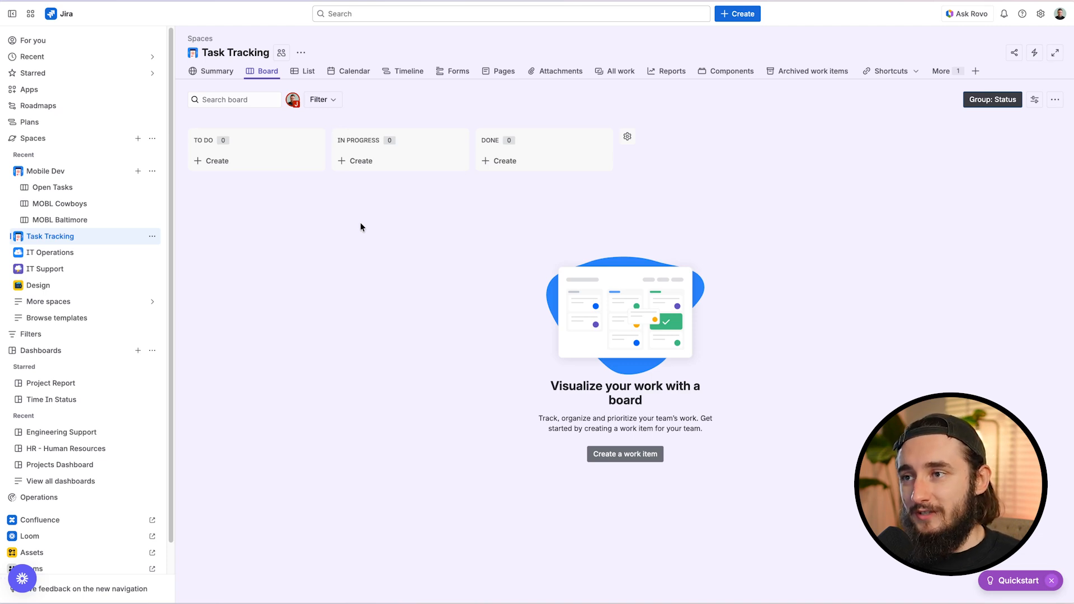
{"action": "left_click", "coordinate": [250, 160]}
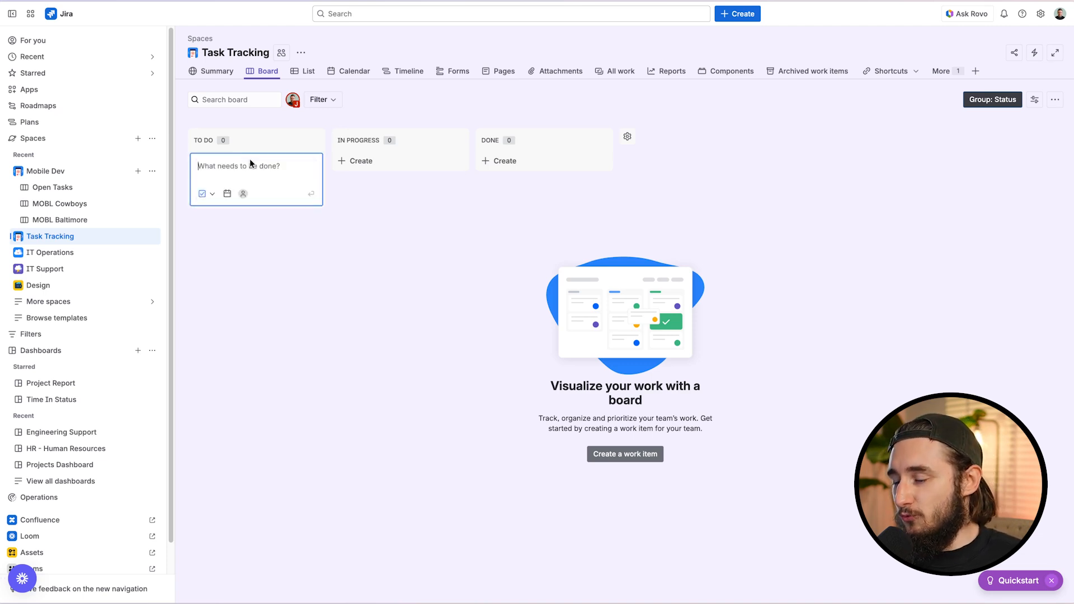
{"action": "type", "text": "Task 1"}
{"action": "key", "text": "Return"}
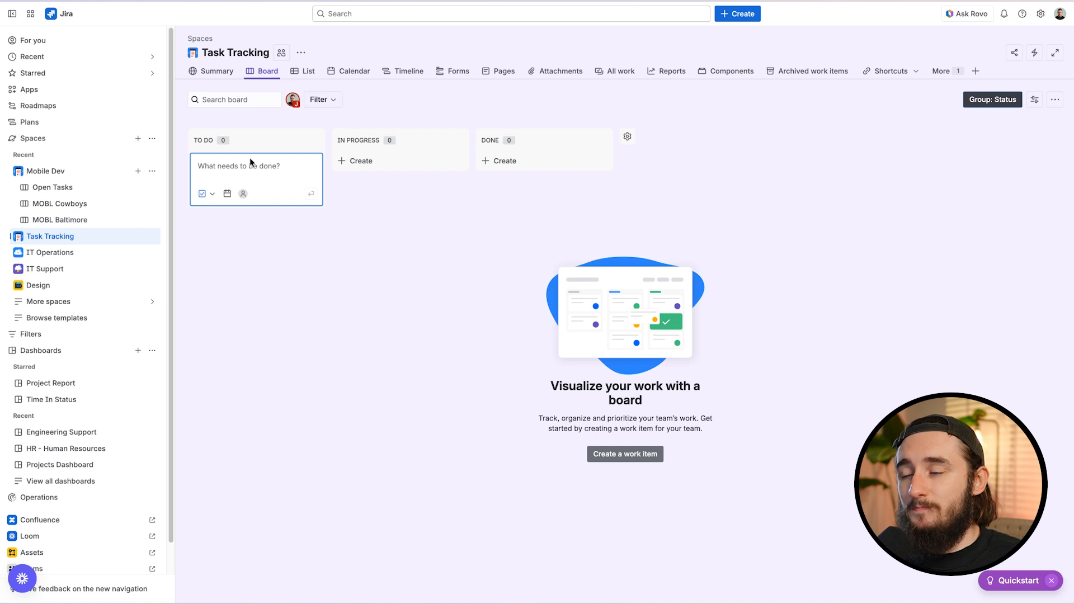
{"action": "left_click", "coordinate": [296, 278]}
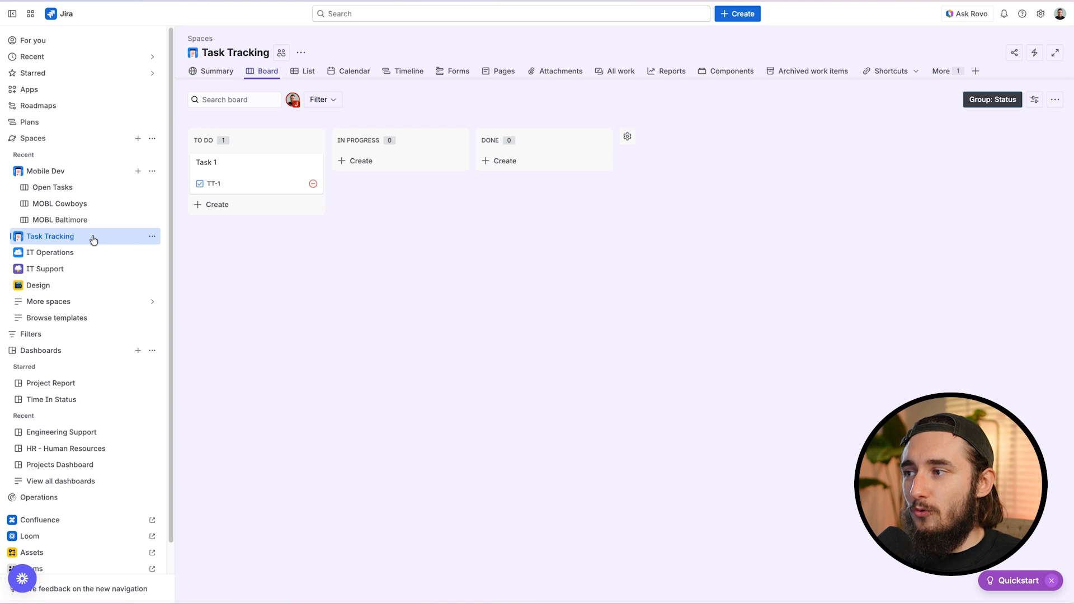
Step: Open the workflows section of the Task Tracking space's settings
{"action": "left_click", "coordinate": [151, 239]}
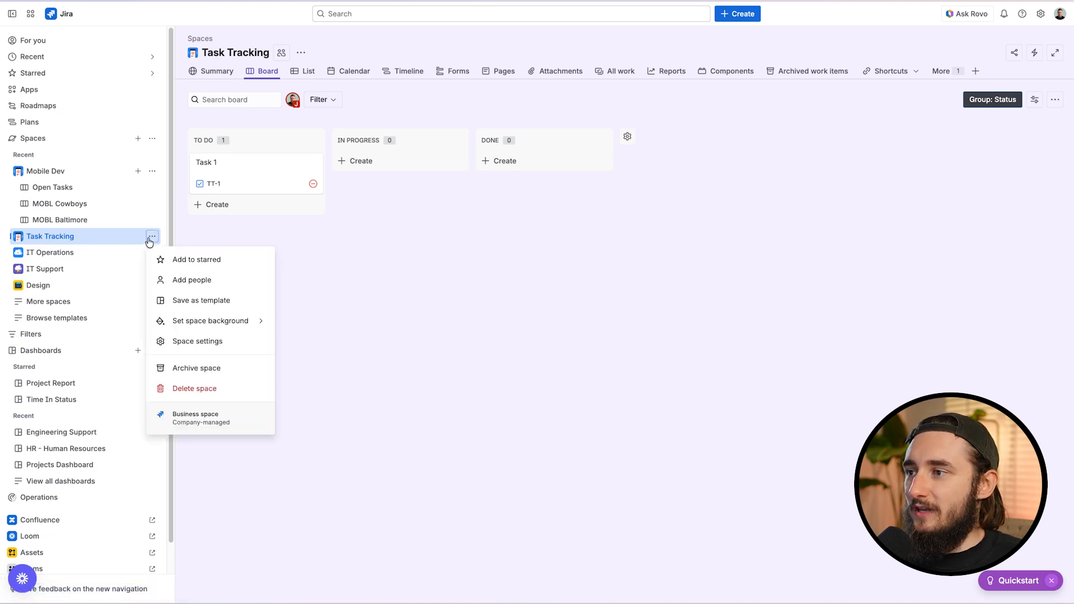
{"action": "left_click", "coordinate": [233, 342]}
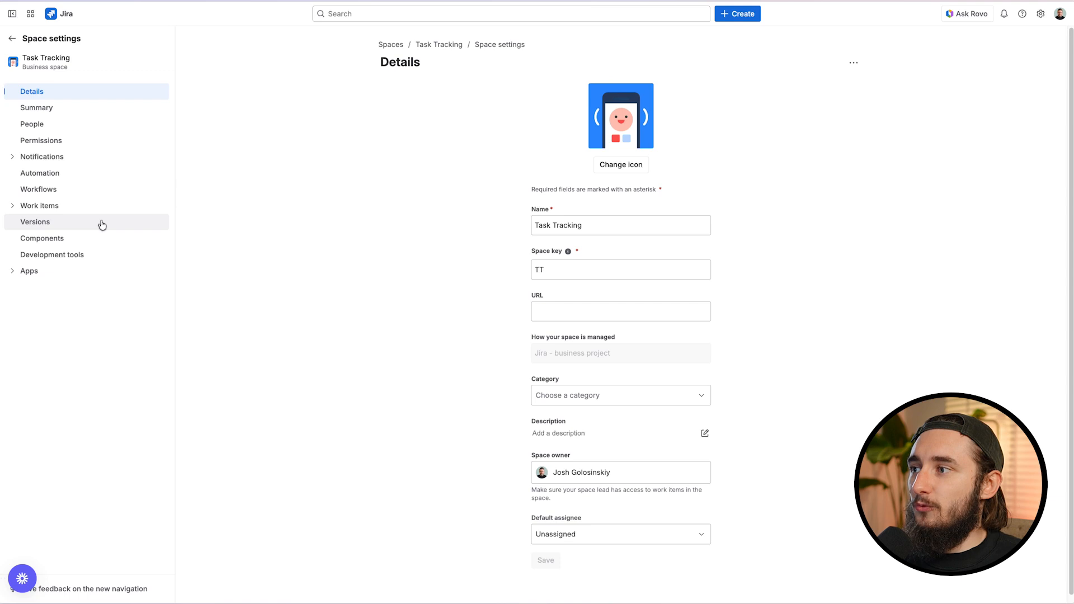
{"action": "left_click", "coordinate": [36, 193]}
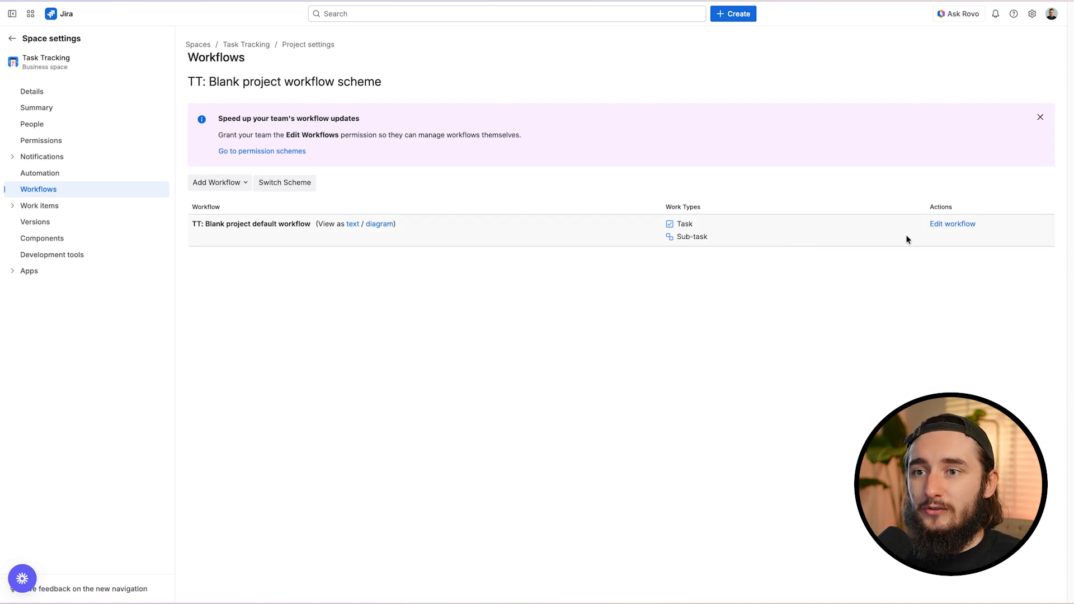
Step: Open the Task Tracking workflow for editing and line up the To Do, In Progress and Done statuses in an evenly spaced row
{"action": "left_click", "coordinate": [948, 225]}
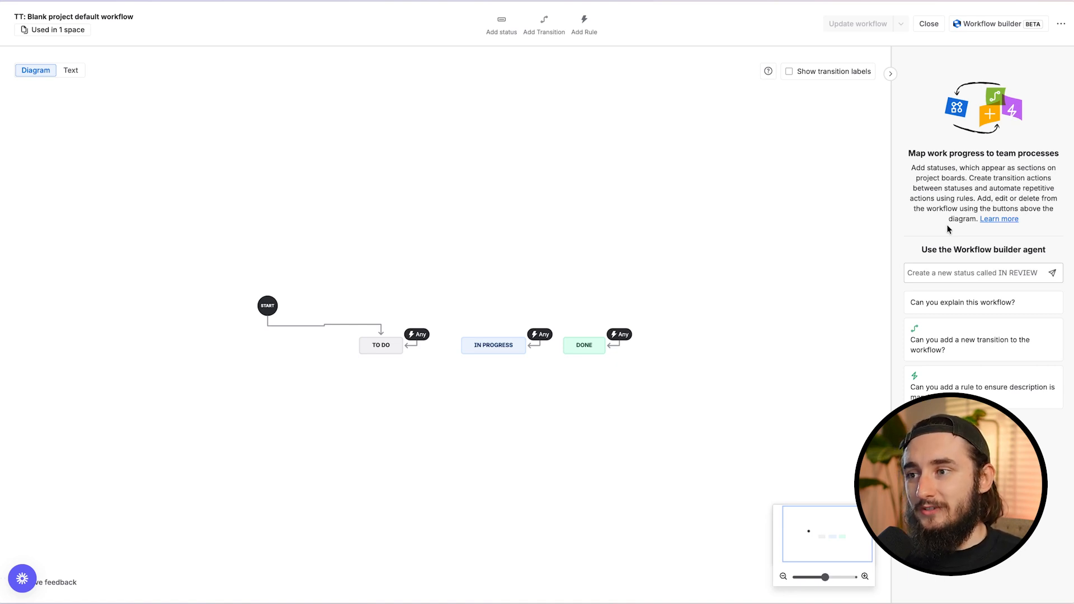
{"action": "left_click_drag", "start_coordinate": [378, 344], "coordinate": [356, 348]}
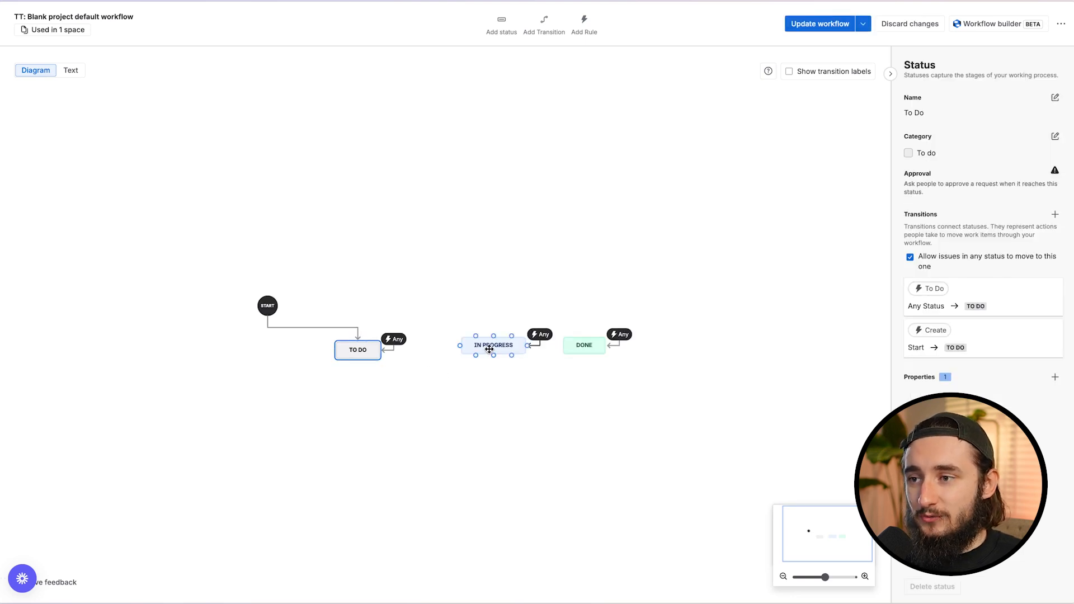
{"action": "left_click_drag", "start_coordinate": [489, 349], "coordinate": [459, 354]}
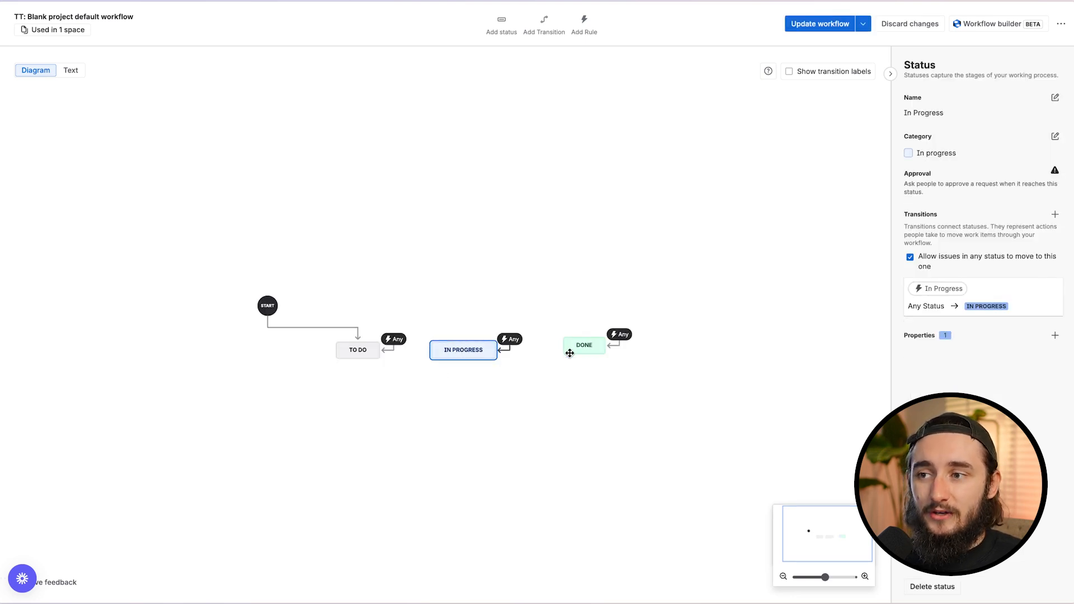
{"action": "left_click_drag", "start_coordinate": [569, 353], "coordinate": [573, 351]}
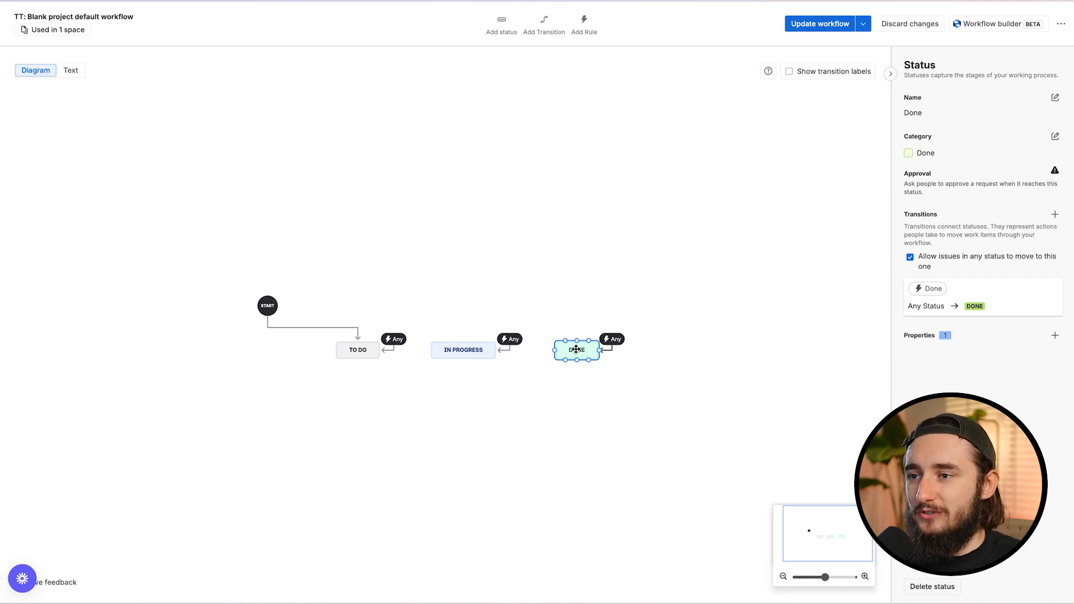
{"action": "left_click_drag", "start_coordinate": [574, 351], "coordinate": [565, 351]}
{"action": "left_click", "coordinate": [519, 264]}
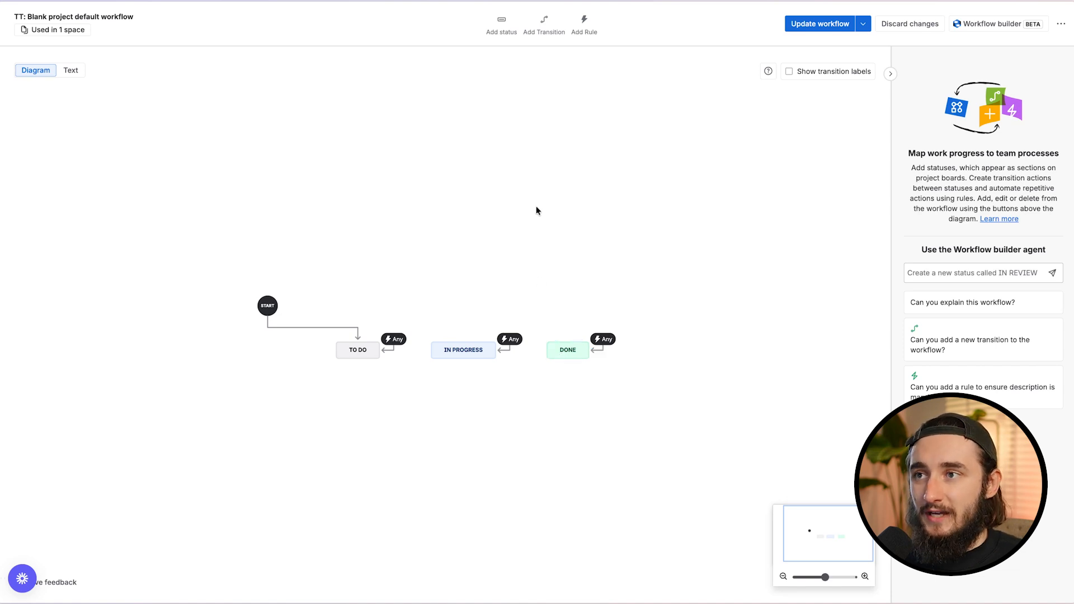
Step: Add the existing Pending status to the workflow
{"action": "left_click", "coordinate": [501, 24]}
{"action": "left_click", "coordinate": [502, 137]}
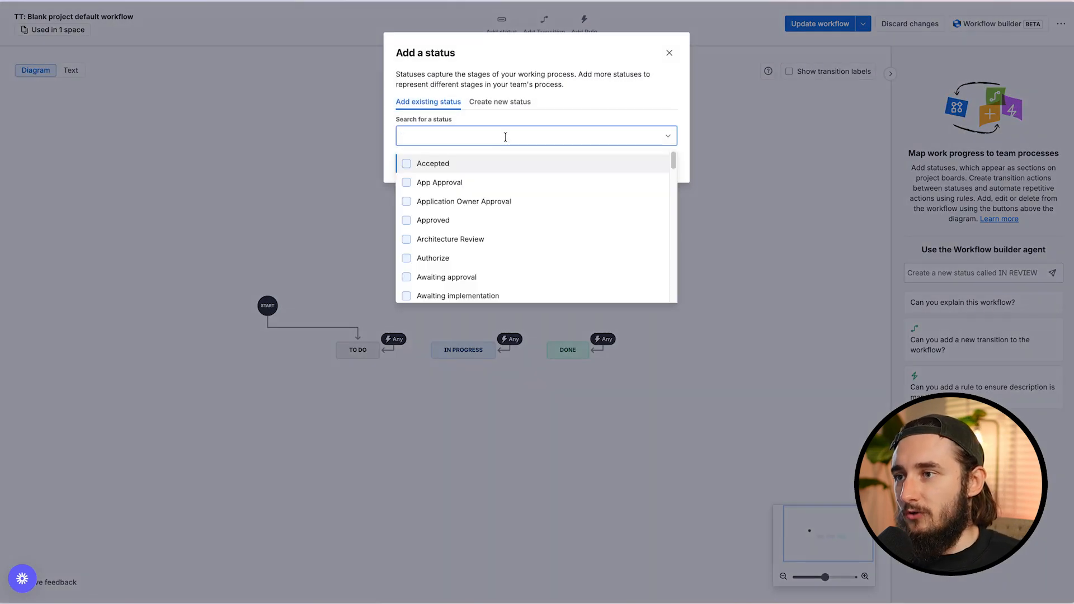
{"action": "type", "text": "Pend"}
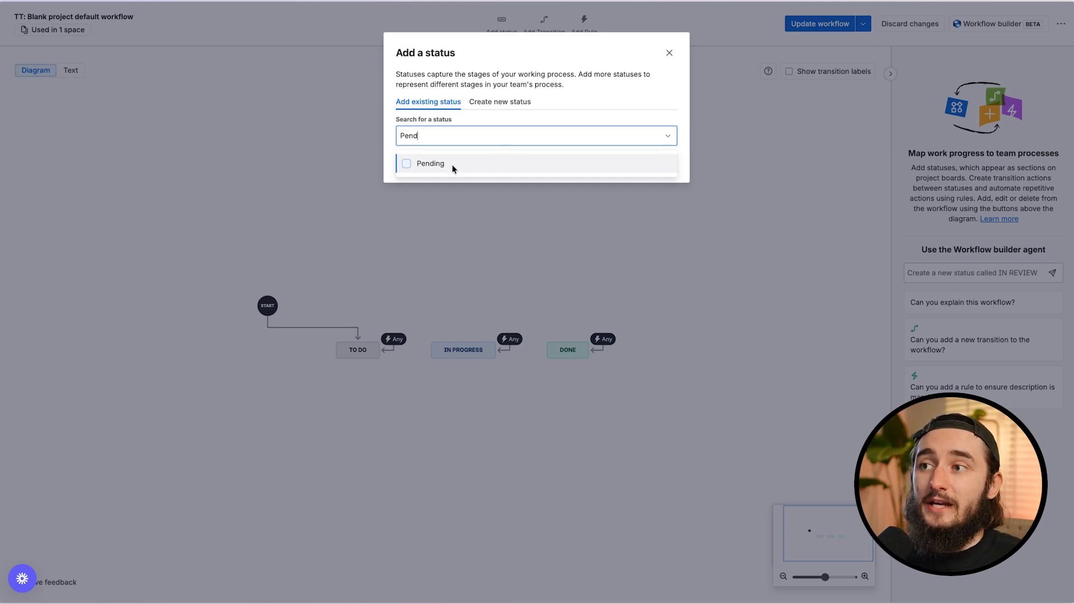
{"action": "left_click", "coordinate": [473, 164]}
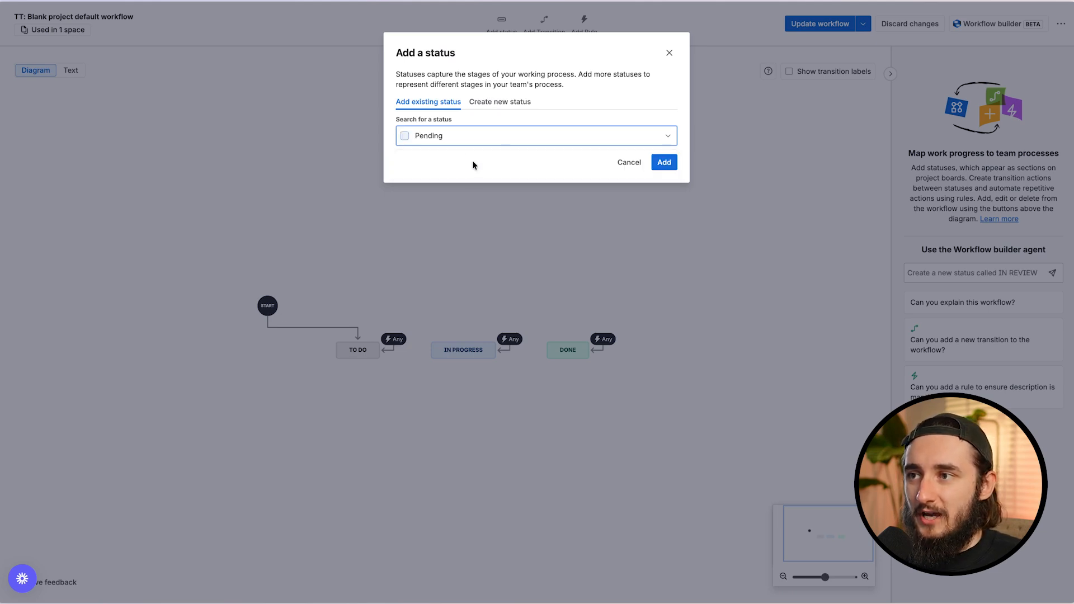
{"action": "left_click", "coordinate": [665, 163]}
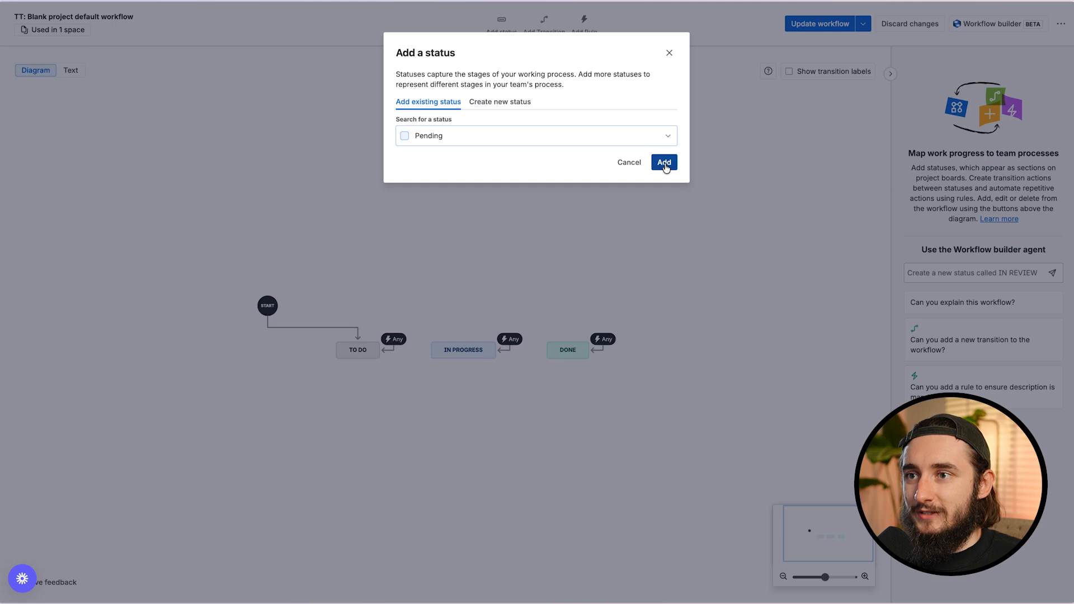
Step: Place the Pending status between In Progress and Done in the diagram, spacing the row evenly
{"action": "left_click_drag", "start_coordinate": [540, 349], "coordinate": [674, 351]}
{"action": "left_click_drag", "start_coordinate": [615, 324], "coordinate": [537, 349]}
{"action": "left_click_drag", "start_coordinate": [668, 349], "coordinate": [642, 348]}
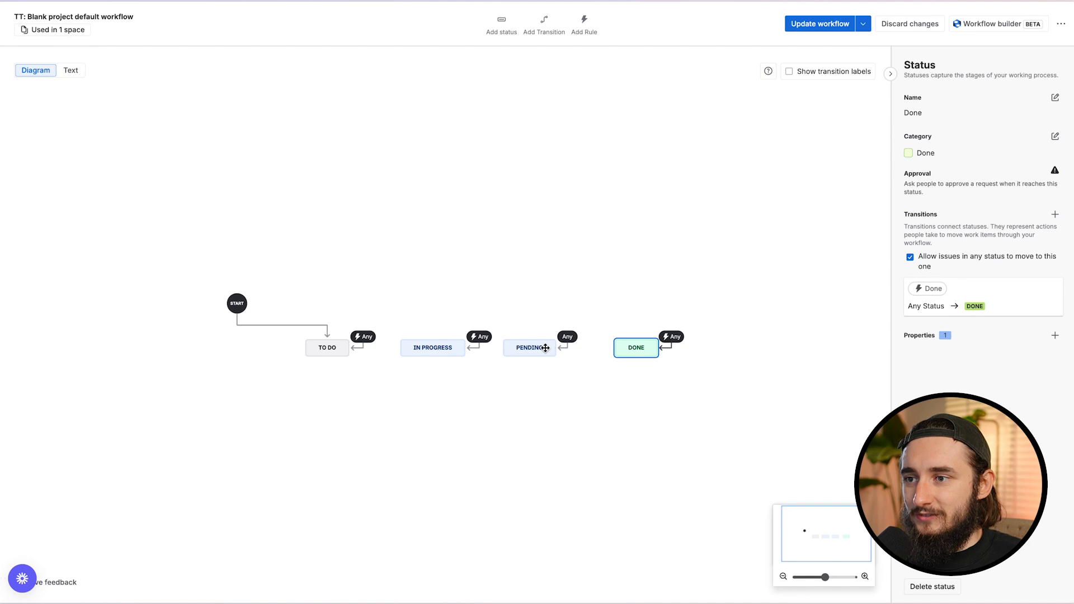
{"action": "left_click_drag", "start_coordinate": [545, 348], "coordinate": [554, 348]}
{"action": "left_click", "coordinate": [512, 306]}
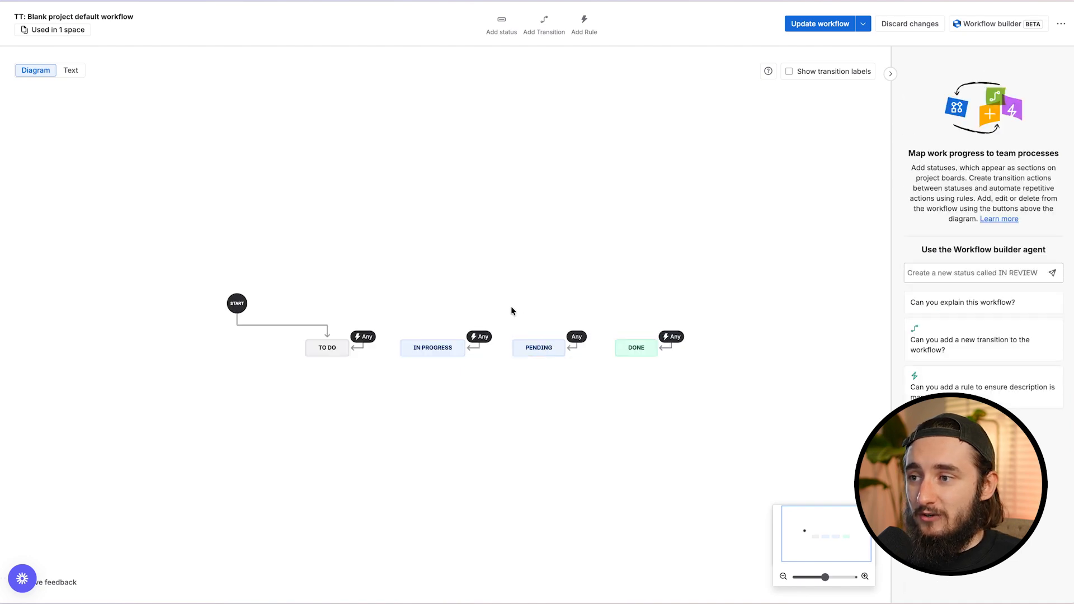
Step: Shift the To Do status closer to the start node and add the existing Backlog status to the workflow
{"action": "left_click", "coordinate": [339, 350]}
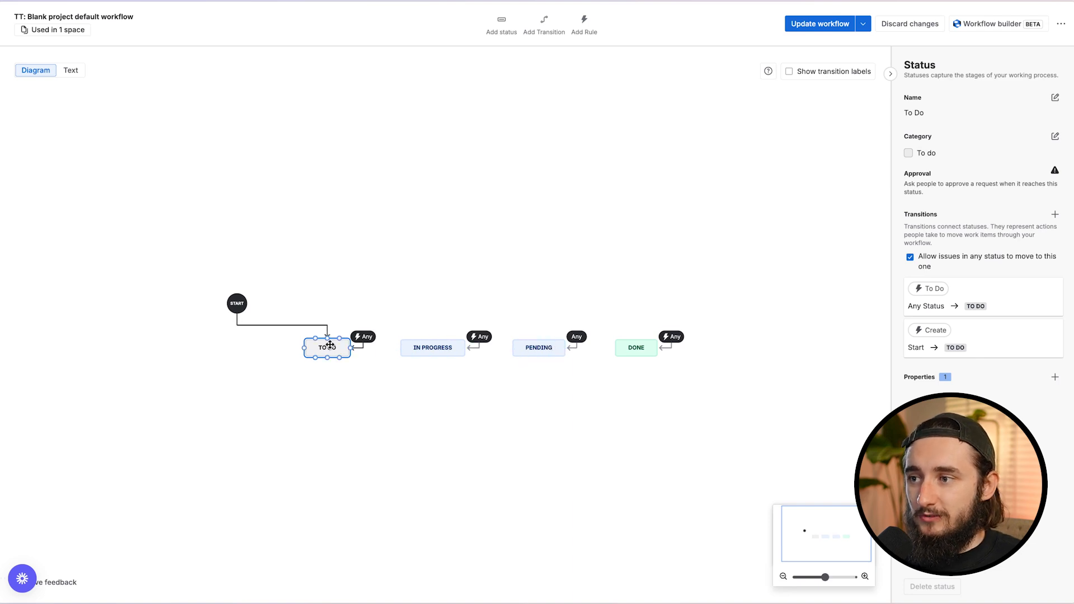
{"action": "left_click_drag", "start_coordinate": [329, 345], "coordinate": [320, 347]}
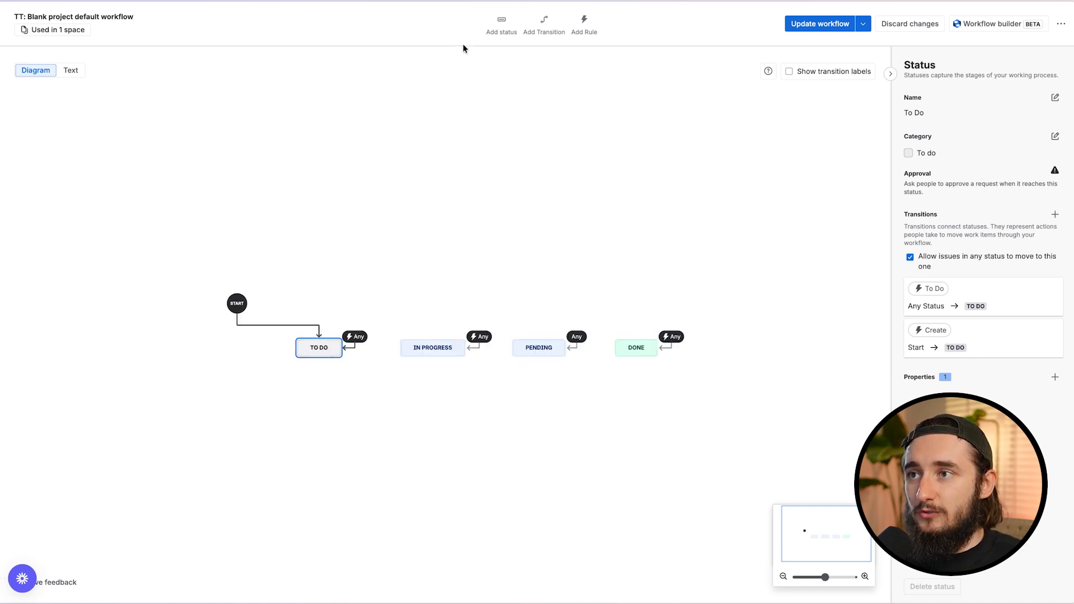
{"action": "left_click", "coordinate": [501, 23]}
{"action": "left_click", "coordinate": [453, 132]}
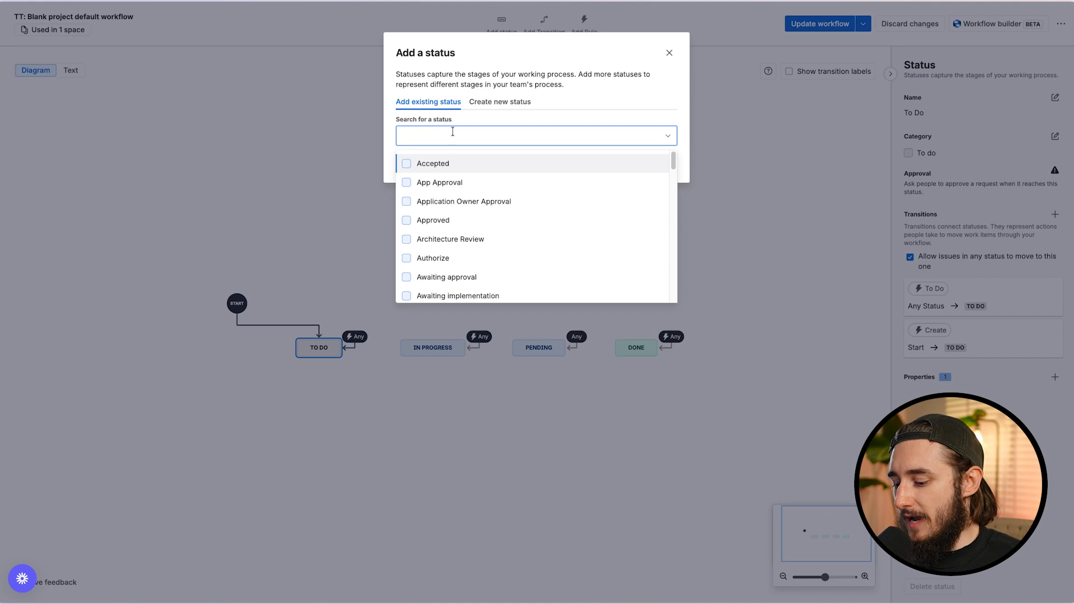
{"action": "type", "text": "Backl"}
{"action": "left_click", "coordinate": [439, 163]}
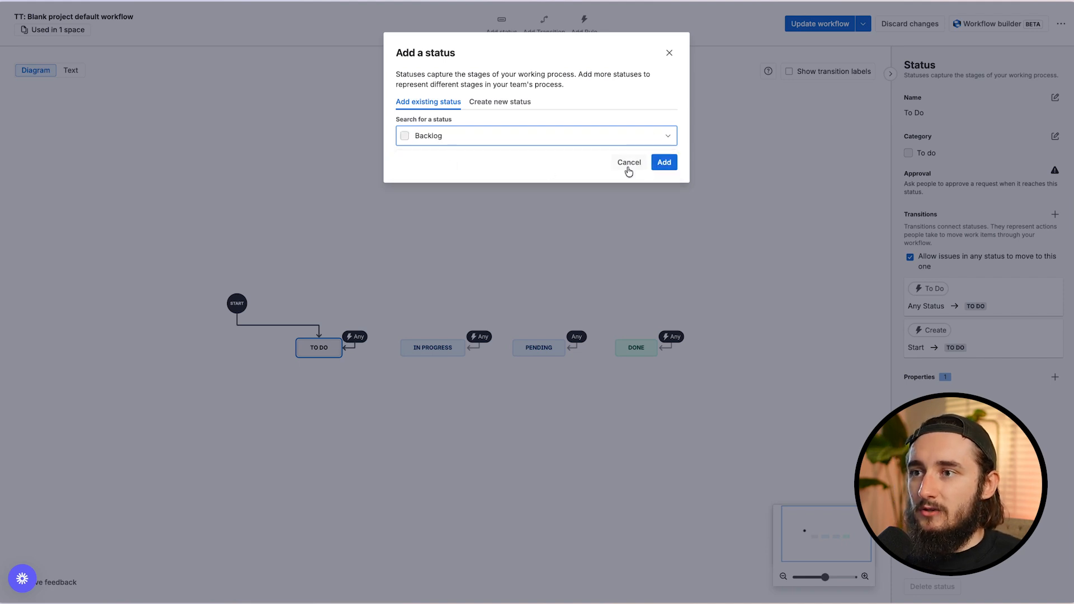
{"action": "left_click", "coordinate": [664, 162]}
Step: Place the Backlog status between To Do and In Progress, moving In Progress, Pending and Done along the row to make room
{"action": "left_click_drag", "start_coordinate": [660, 316], "coordinate": [369, 285]}
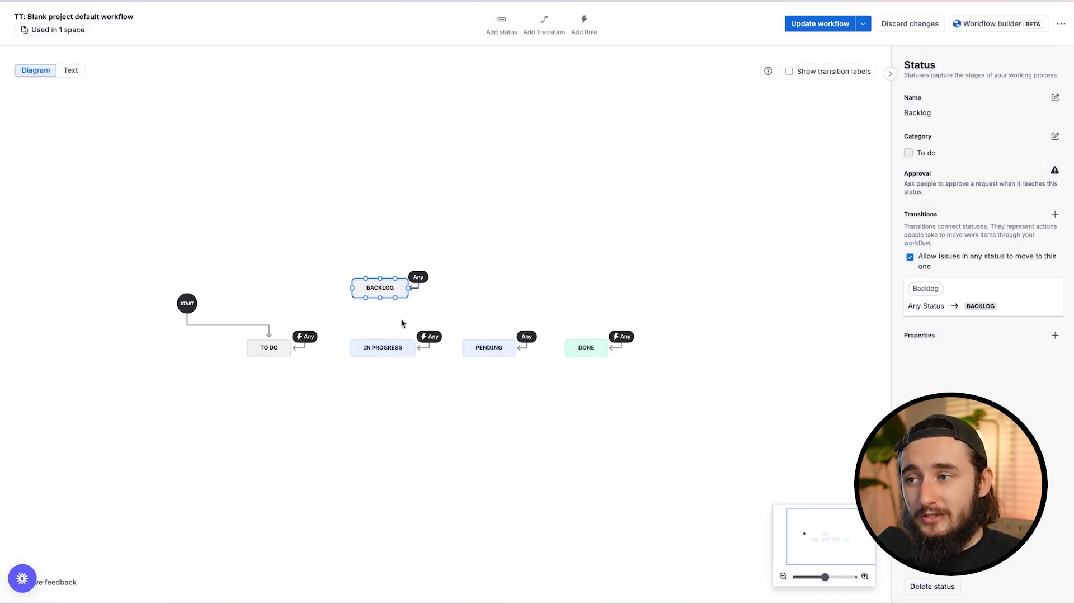
{"action": "left_click_drag", "start_coordinate": [476, 345], "coordinate": [501, 345]}
{"action": "left_click_drag", "start_coordinate": [585, 348], "coordinate": [657, 347]}
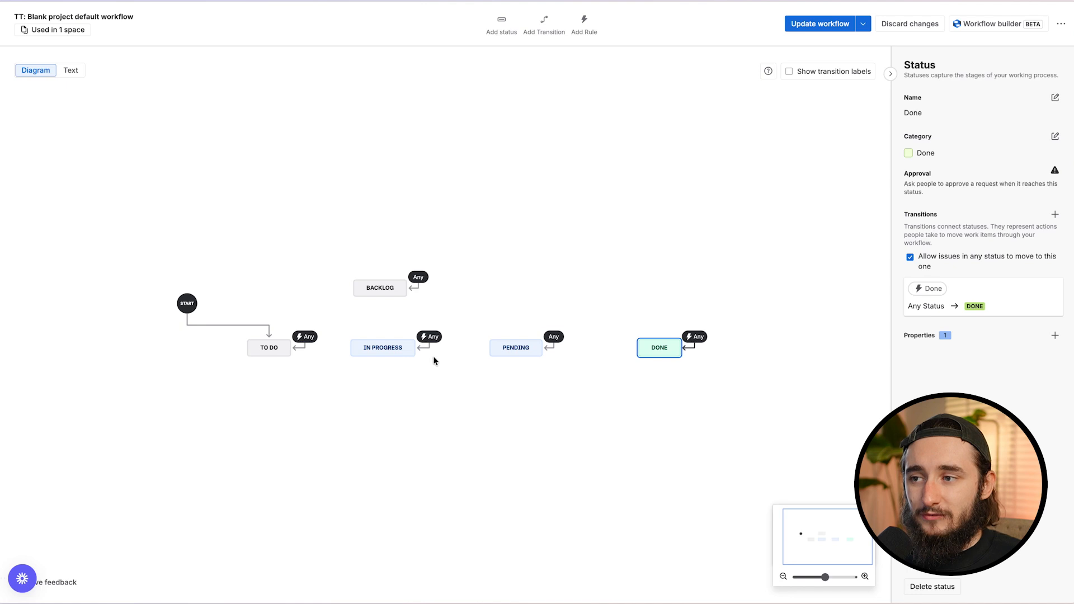
{"action": "left_click_drag", "start_coordinate": [517, 345], "coordinate": [562, 345]}
{"action": "left_click_drag", "start_coordinate": [383, 344], "coordinate": [446, 342]}
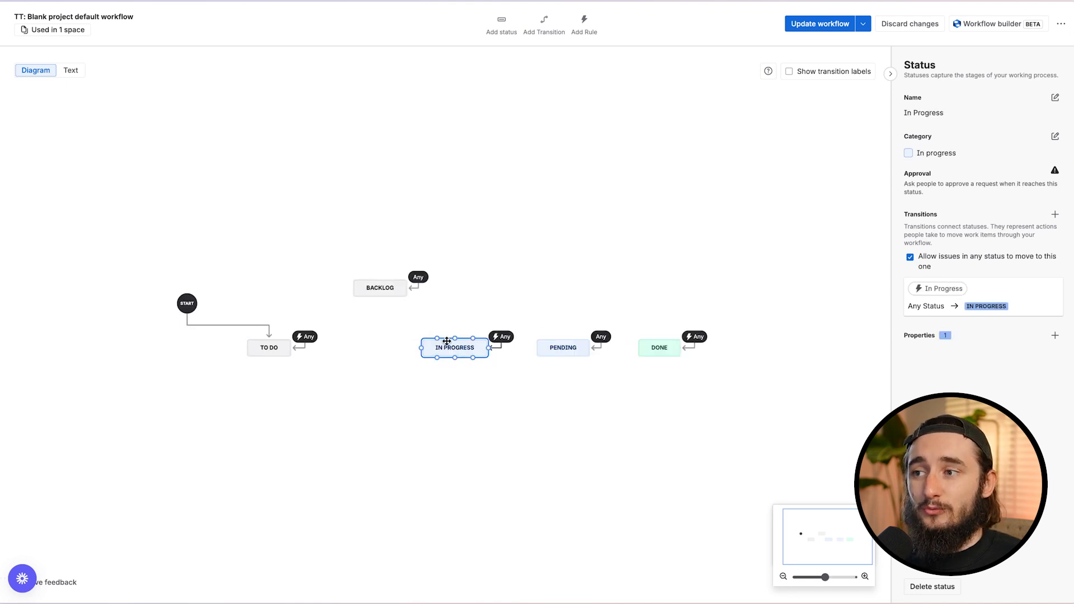
{"action": "left_click_drag", "start_coordinate": [388, 289], "coordinate": [372, 345]}
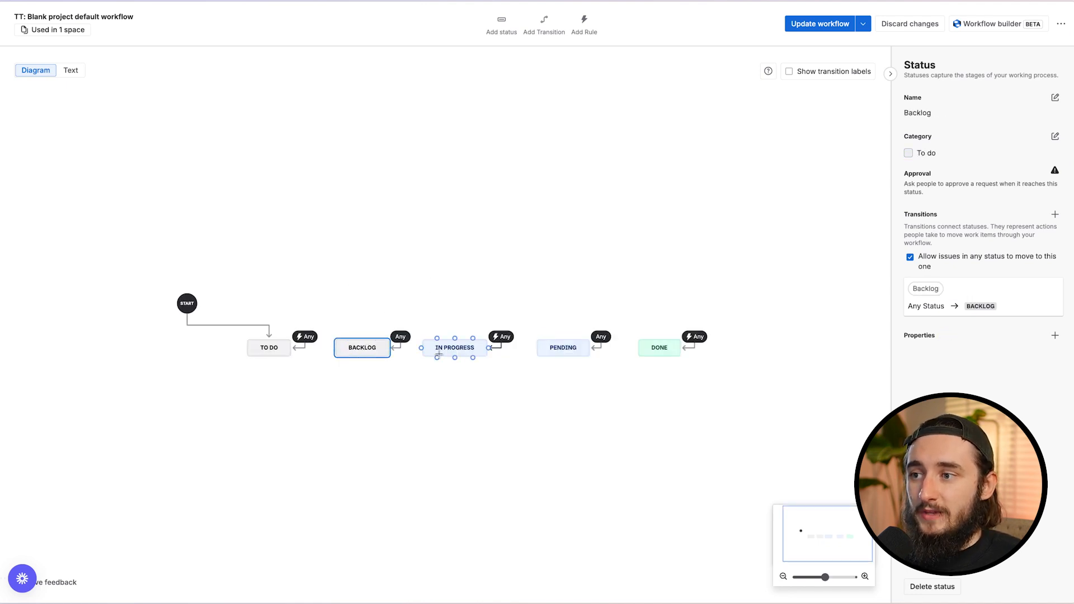
{"action": "left_click_drag", "start_coordinate": [439, 354], "coordinate": [448, 353]}
{"action": "left_click_drag", "start_coordinate": [561, 347], "coordinate": [568, 347]}
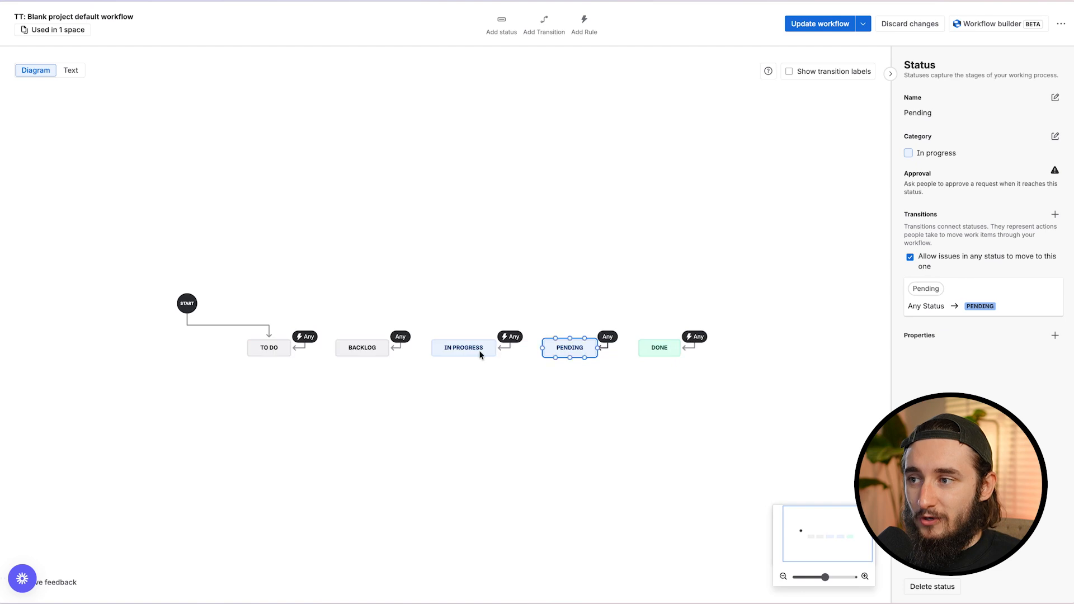
Step: Review the statuses in the diagram and update the workflow to save the changes
{"action": "mouse_move", "coordinate": [348, 342]}
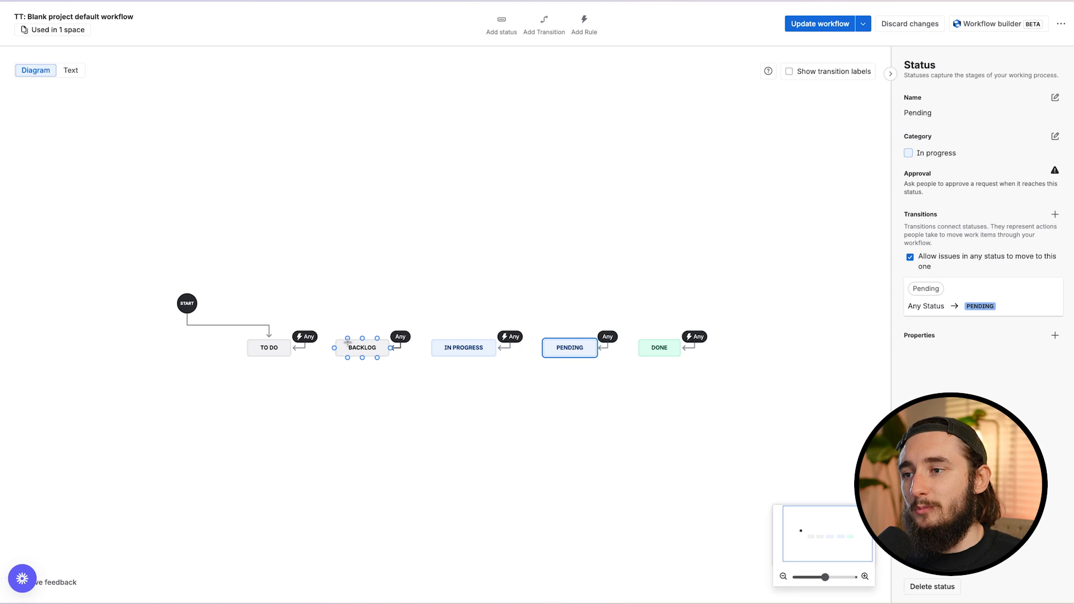
{"action": "mouse_move", "coordinate": [473, 349]}
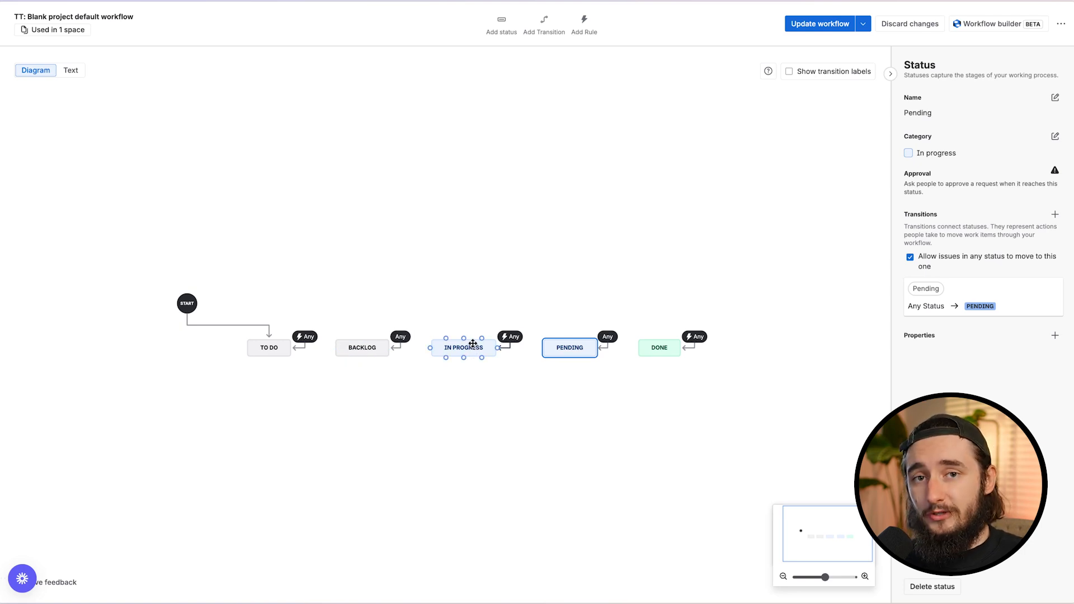
{"action": "mouse_move", "coordinate": [594, 348]}
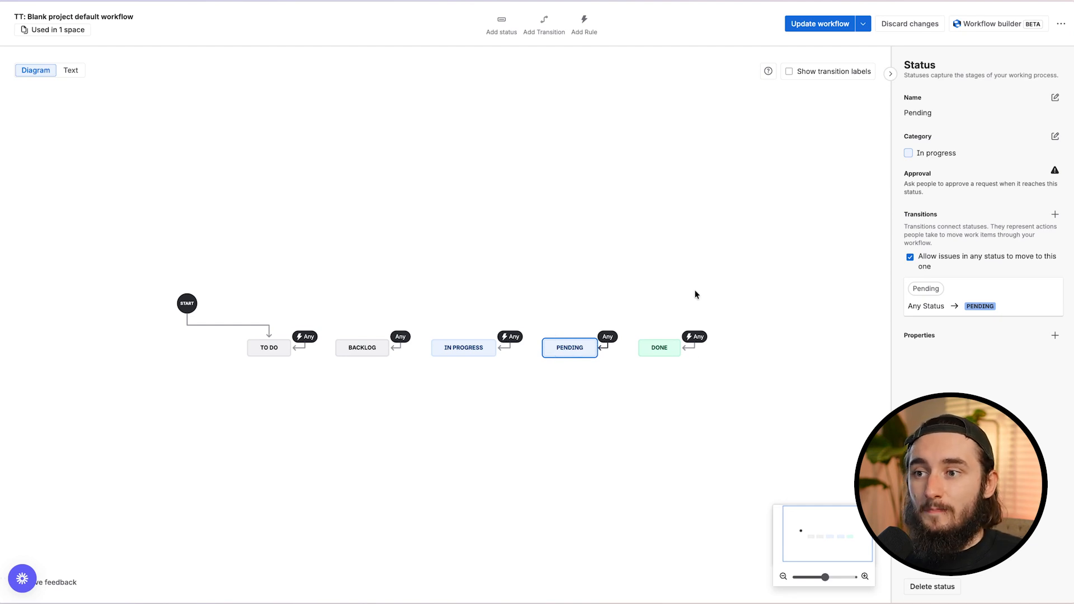
{"action": "left_click", "coordinate": [657, 348]}
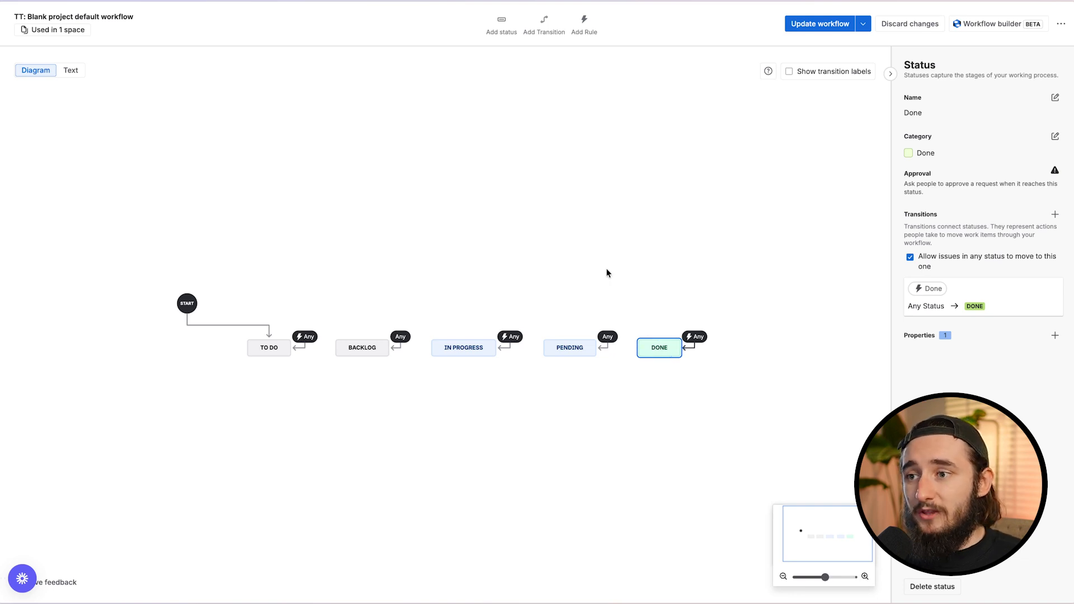
{"action": "left_click", "coordinate": [798, 22]}
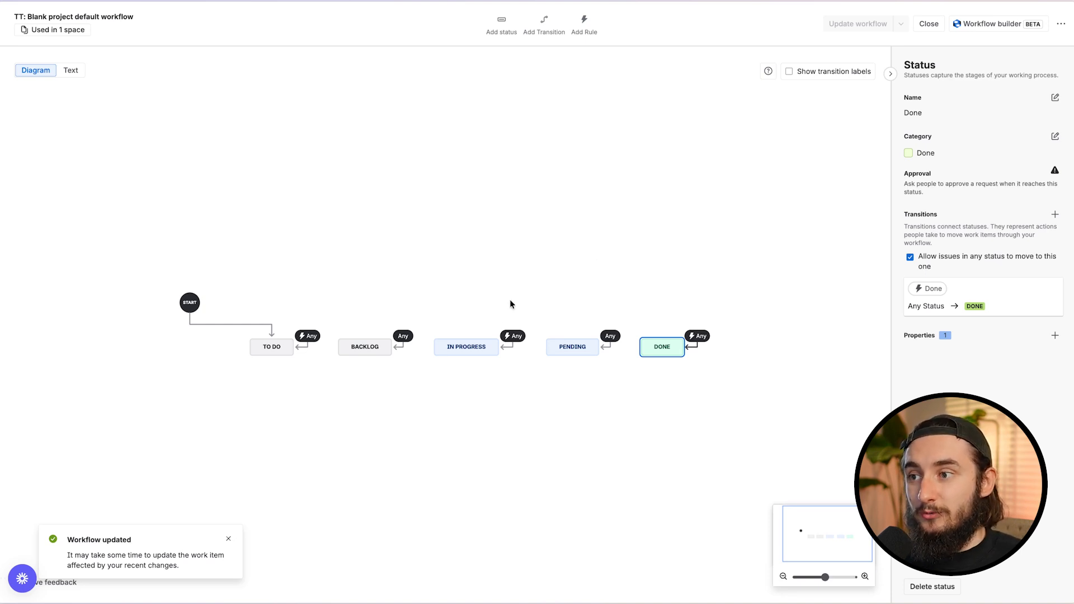
Step: Start adding a rule to the any-status transition into Backlog and examine the available Restrict transition rules
{"action": "left_click", "coordinate": [405, 338]}
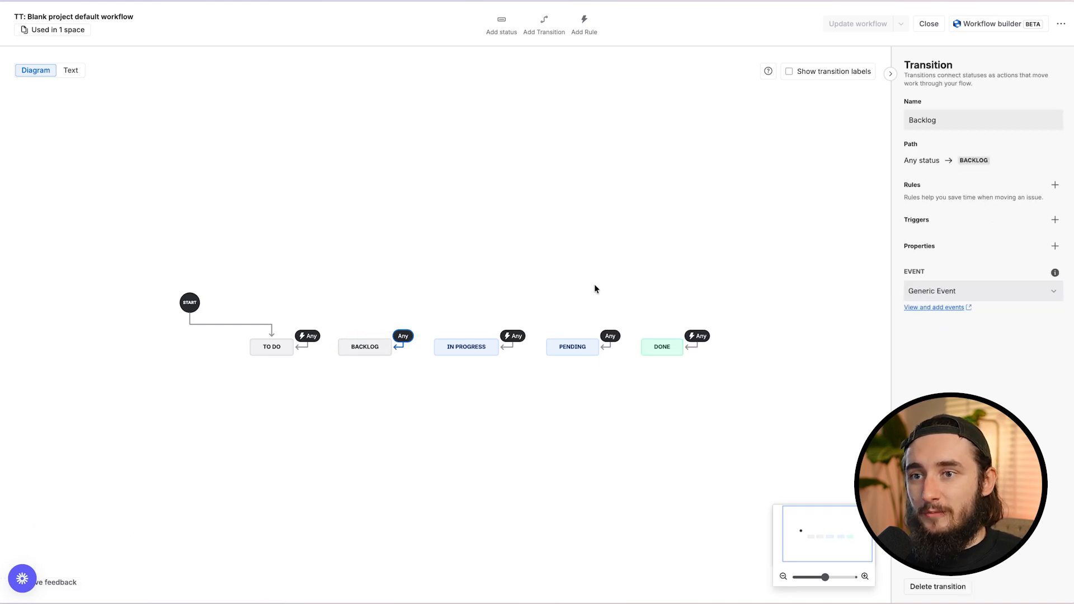
{"action": "left_click", "coordinate": [1055, 185]}
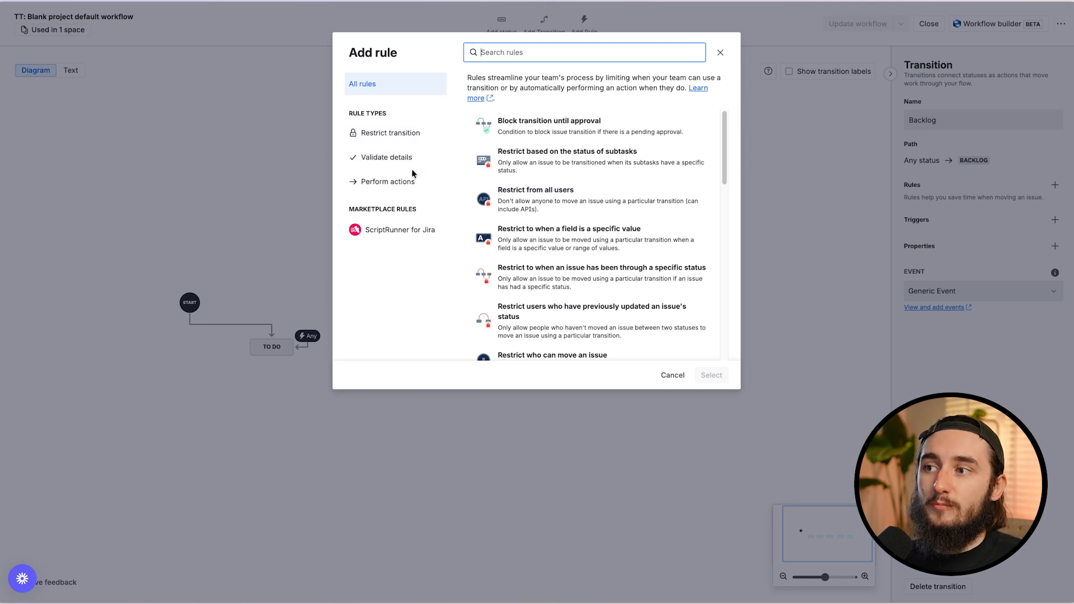
{"action": "left_click", "coordinate": [408, 134]}
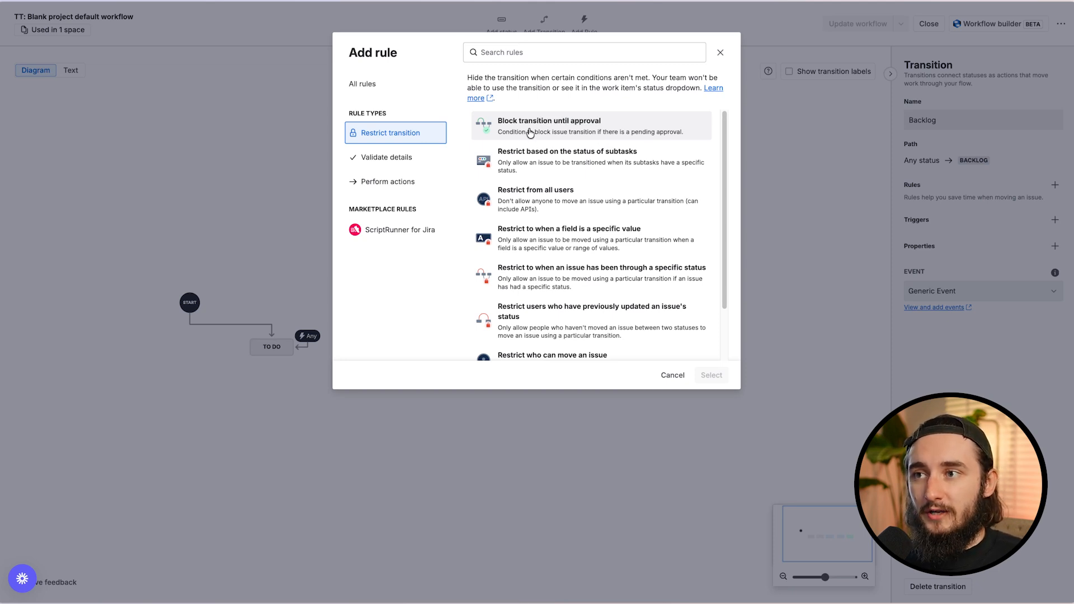
{"action": "scroll", "coordinate": [593, 207], "scroll_direction": "down", "scroll_amount": 1}
{"action": "scroll", "coordinate": [597, 212], "scroll_direction": "down", "scroll_amount": 1}
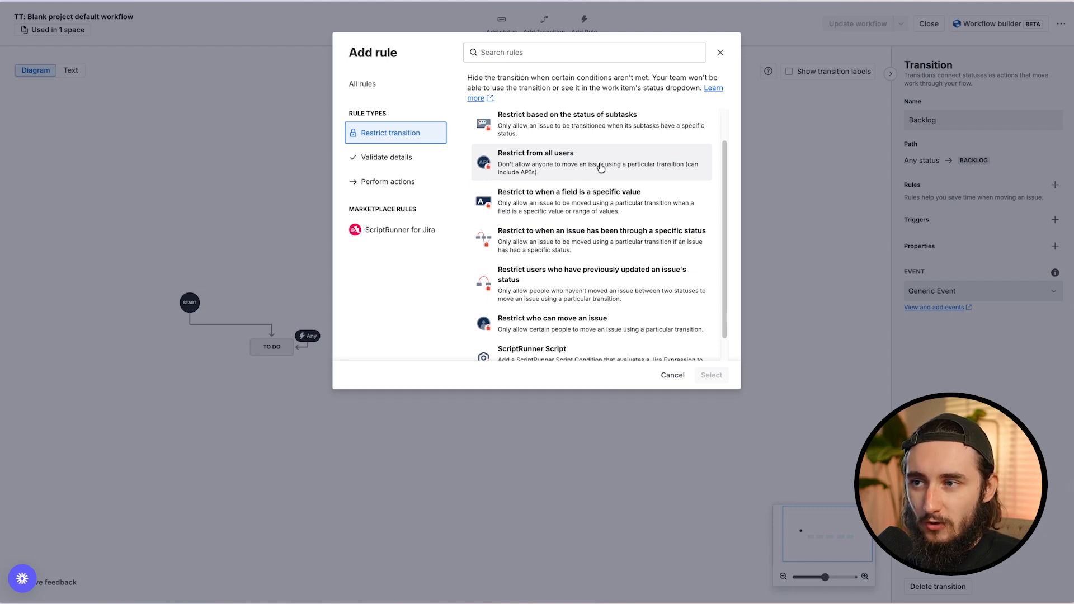
{"action": "scroll", "coordinate": [593, 190], "scroll_direction": "down", "scroll_amount": 1}
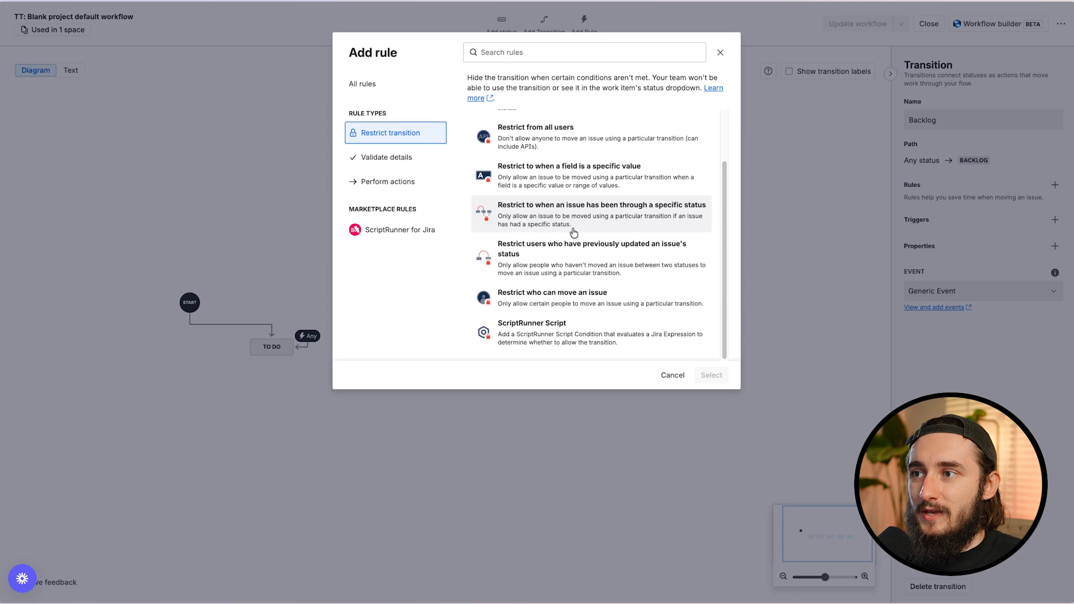
Step: Choose the Validate a field rule from the Validate details rules and require that Assignee isn't empty for the Backlog transition
{"action": "left_click", "coordinate": [386, 157]}
{"action": "scroll", "coordinate": [593, 191], "scroll_direction": "up", "scroll_amount": 2}
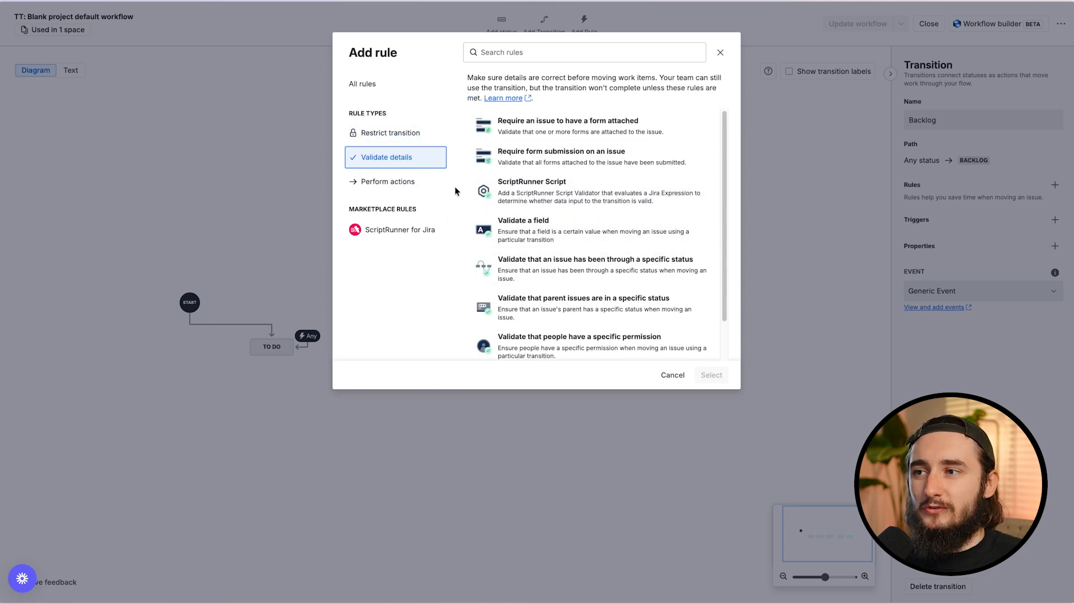
{"action": "left_click", "coordinate": [510, 239]}
{"action": "left_click", "coordinate": [711, 375]}
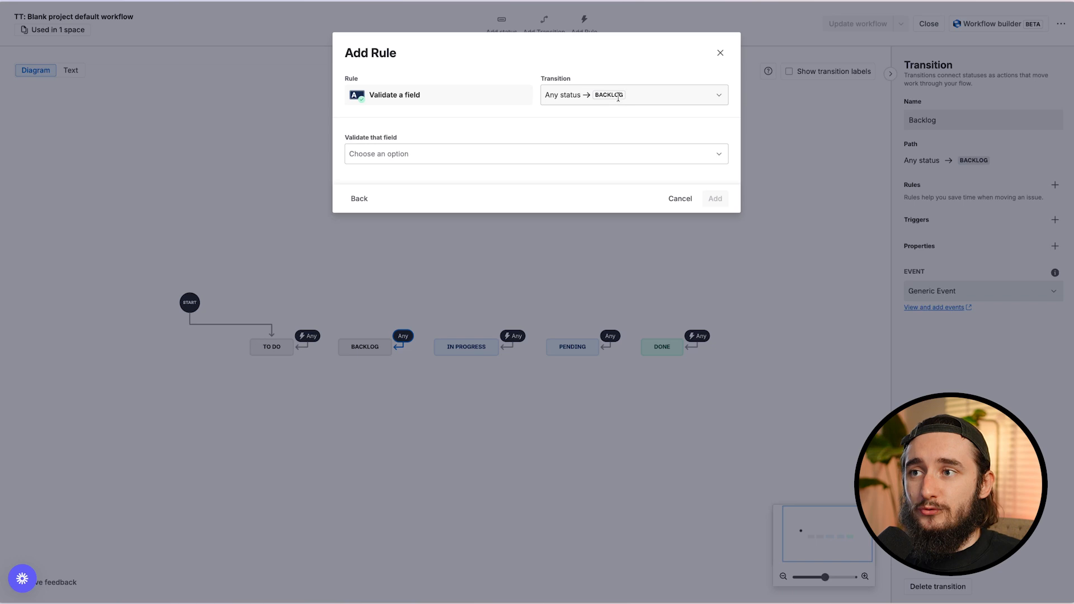
{"action": "left_click", "coordinate": [544, 151]}
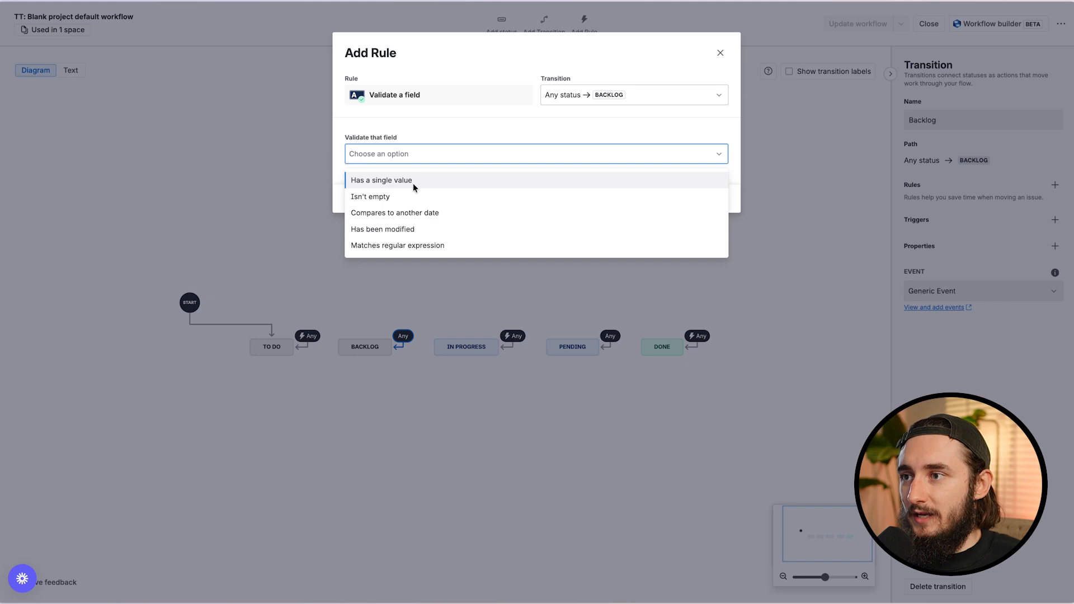
{"action": "left_click", "coordinate": [423, 200]}
{"action": "left_click", "coordinate": [396, 191]}
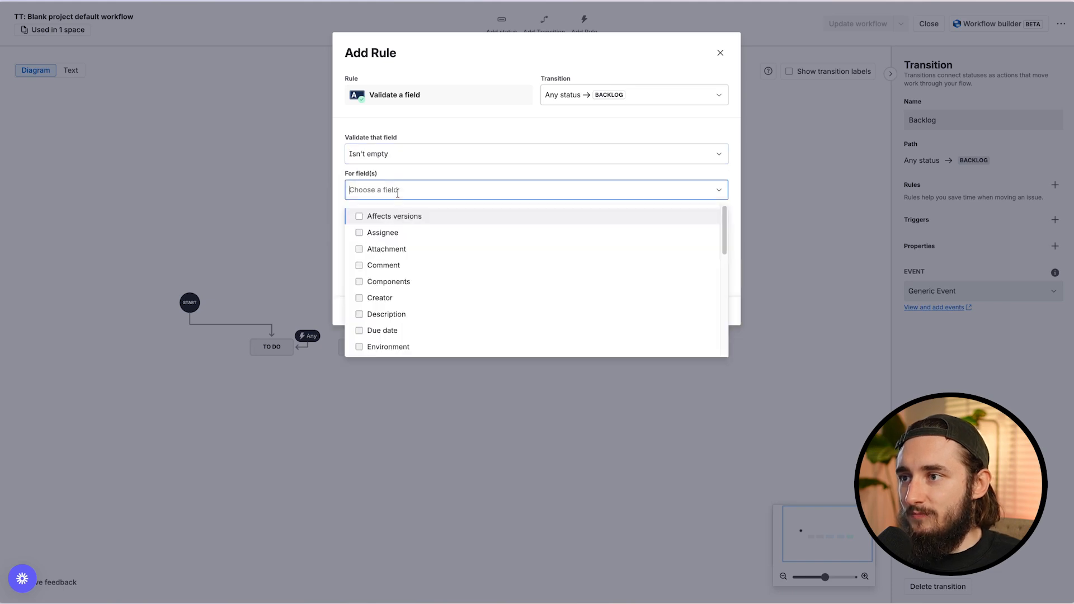
{"action": "left_click", "coordinate": [363, 234]}
{"action": "left_click", "coordinate": [454, 126]}
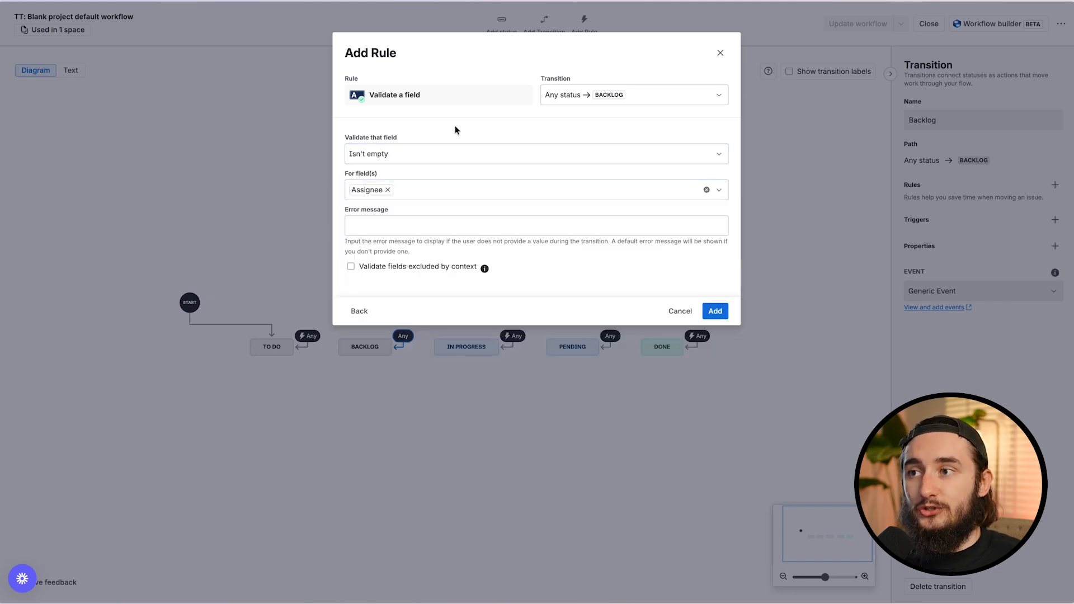
Step: Set the rule's error message to "Please enter value for "Assignee"" and add the rule to the Backlog transition
{"action": "left_click", "coordinate": [402, 224]}
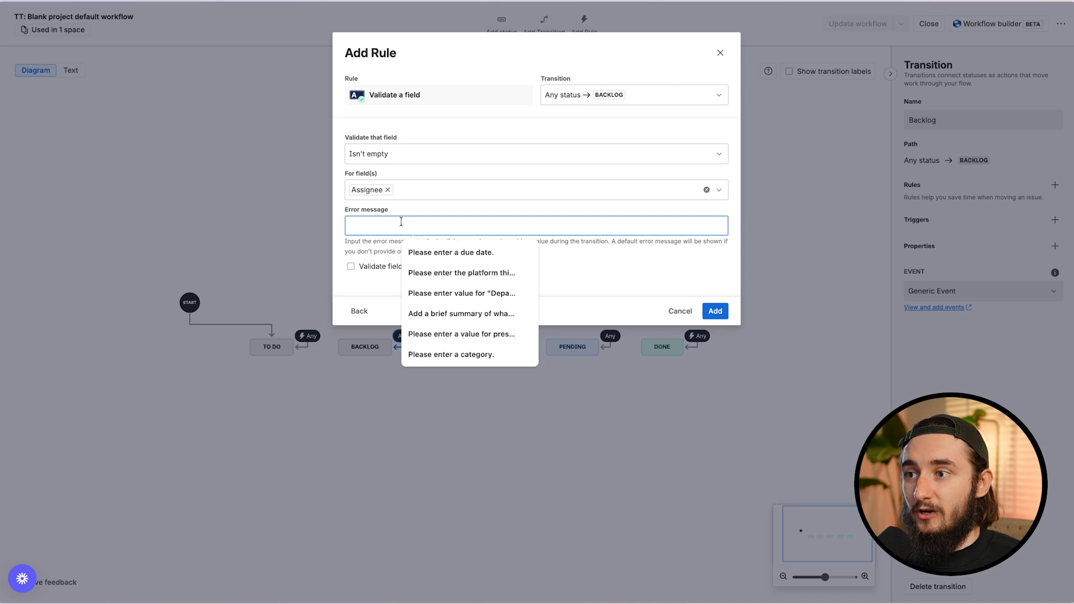
{"action": "type", "text": "Please enter "}
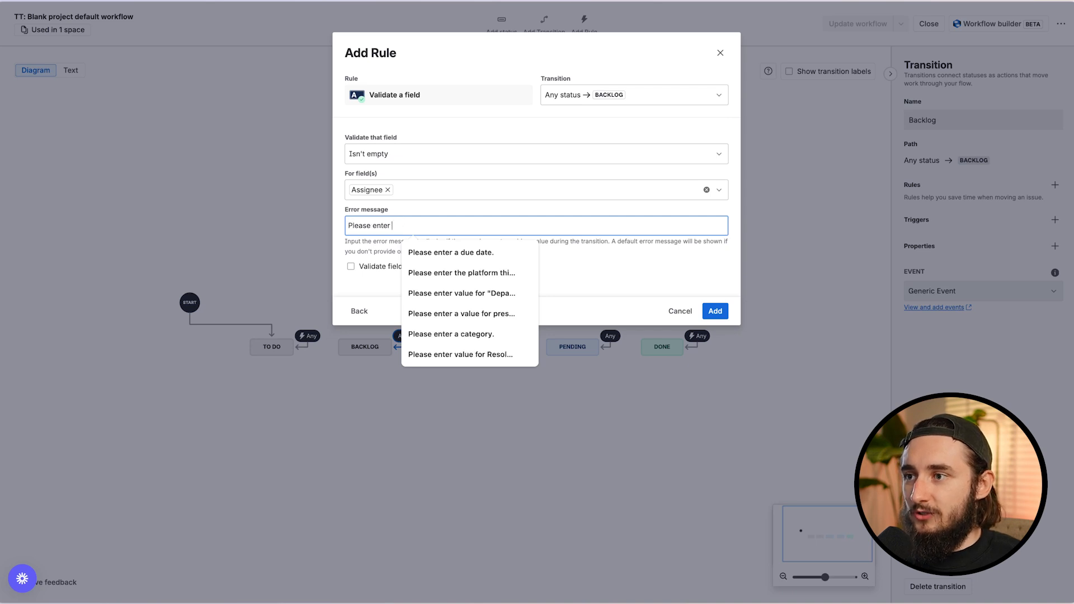
{"action": "type", "text": "value for \"ass"}
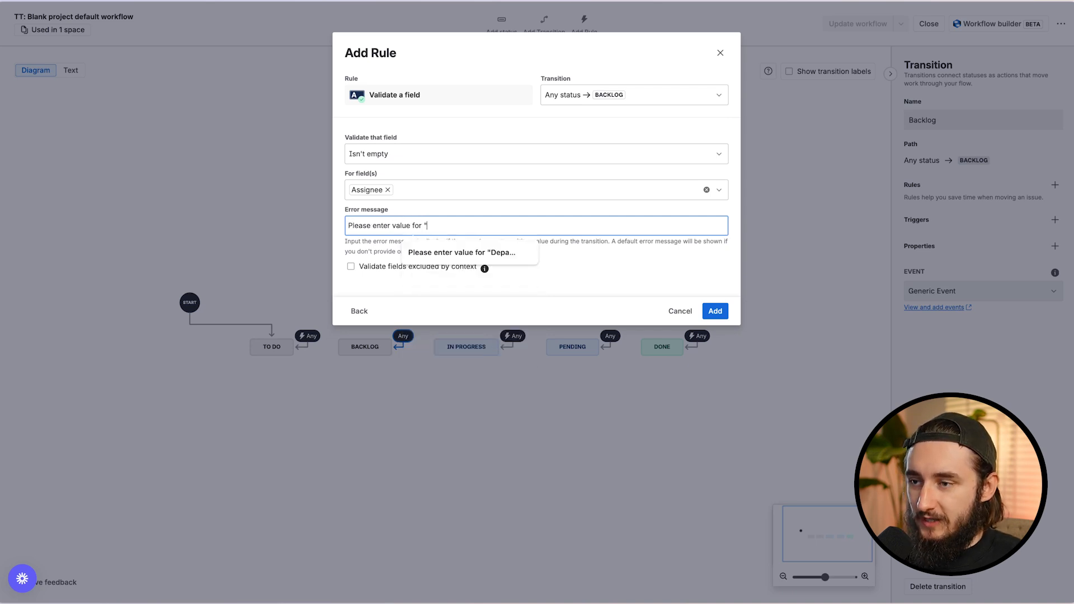
{"action": "key", "text": "BackSpace"}
{"action": "key", "text": "BackSpace"}
{"action": "key", "text": "BackSpace"}
{"action": "type", "text": "Assignee"}
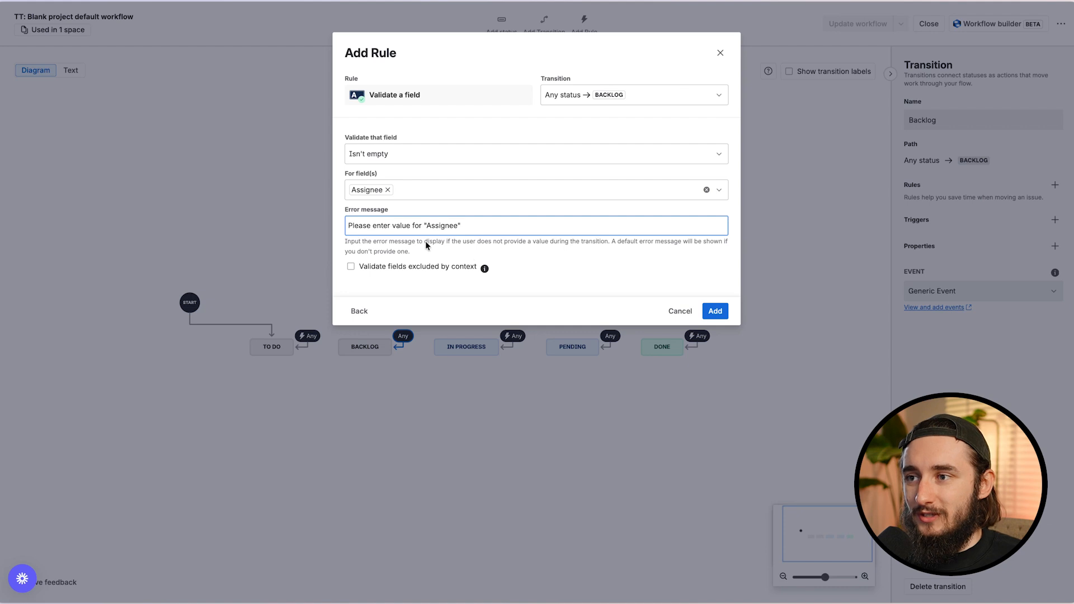
{"action": "left_click", "coordinate": [713, 310]}
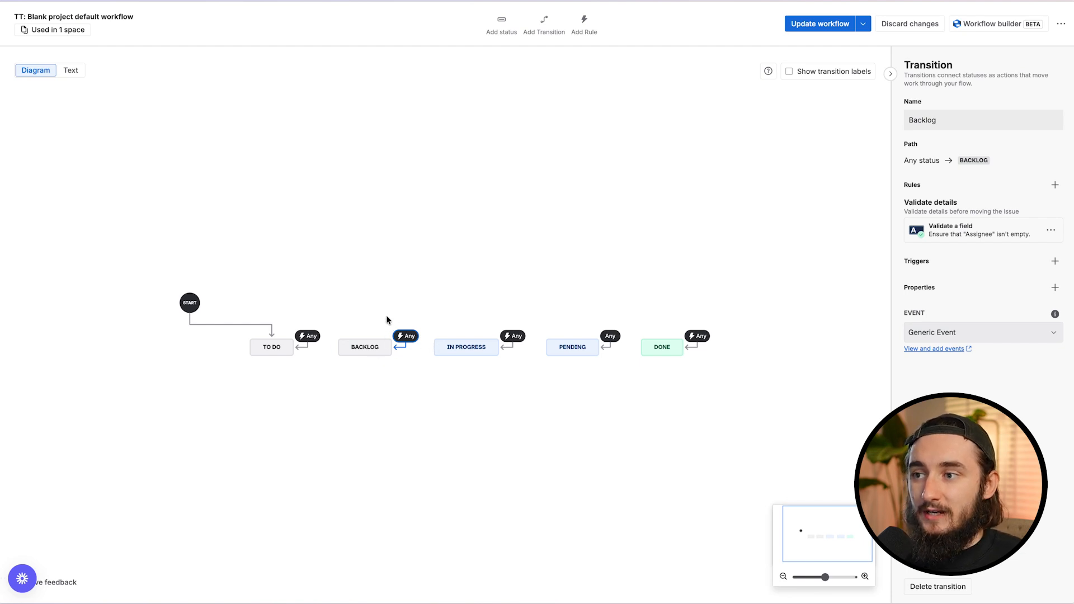
Step: Review the Backlog status and its transition rule, update the workflow to save it, and close the workflow editor
{"action": "left_click", "coordinate": [375, 342]}
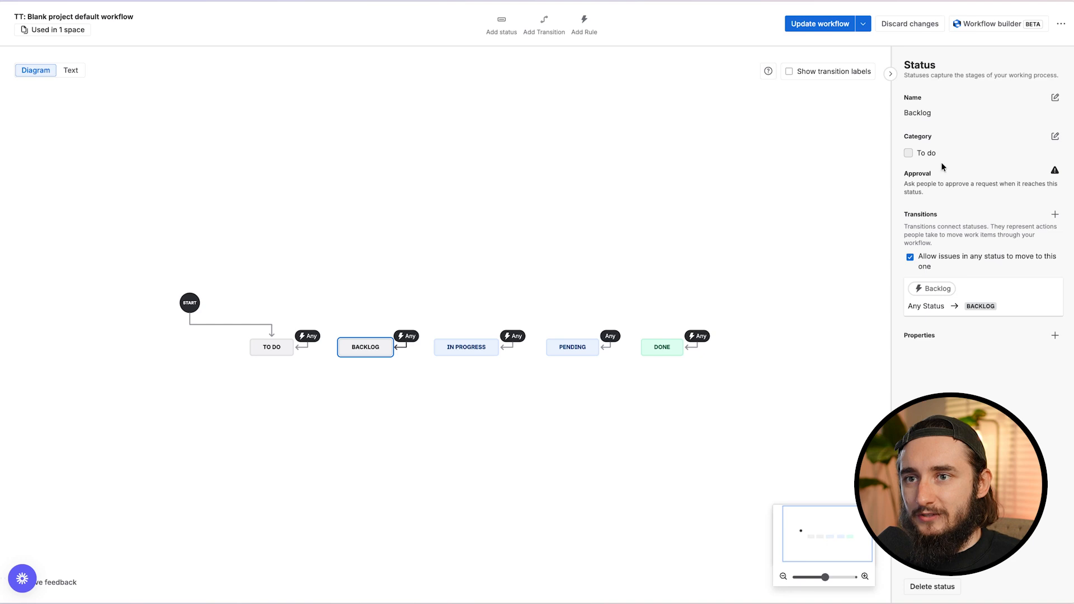
{"action": "left_click", "coordinate": [407, 350]}
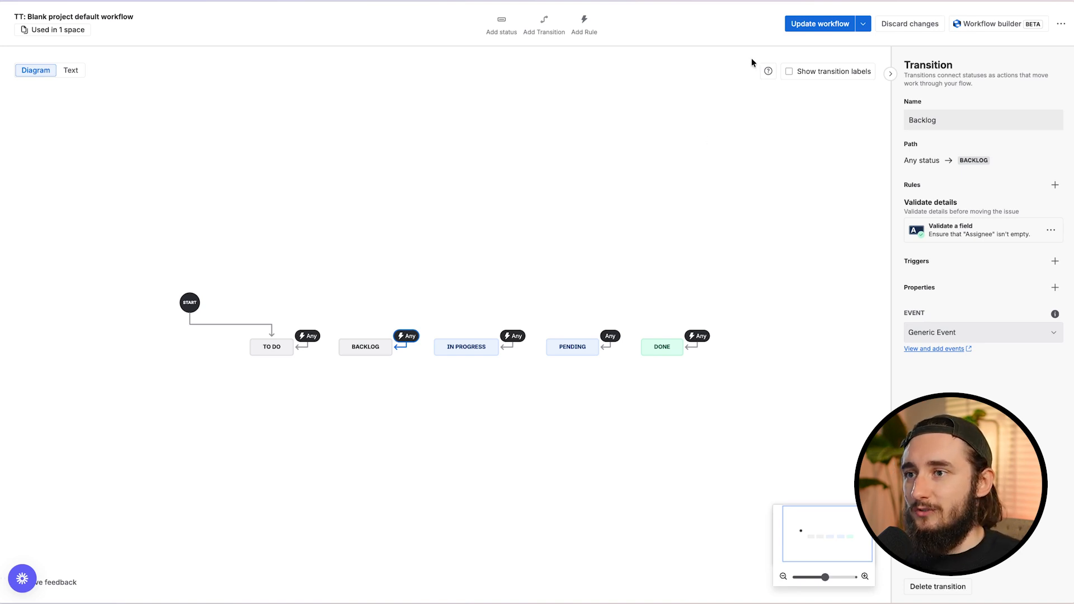
{"action": "left_click", "coordinate": [797, 29]}
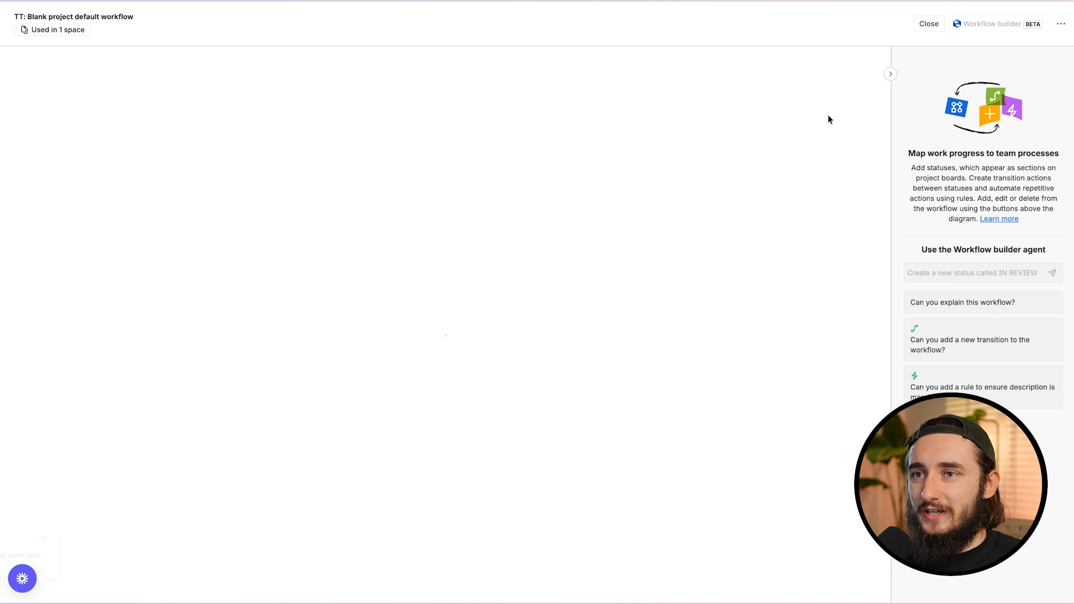
{"action": "left_click", "coordinate": [929, 24]}
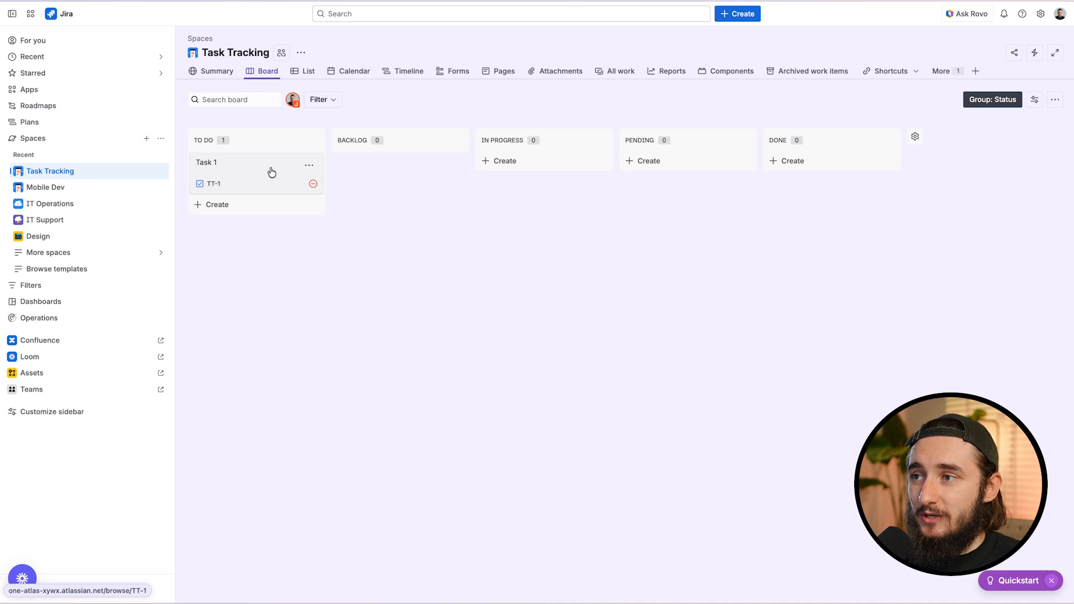
Step: Try to move the unassigned Task 1 from To Do to Backlog, and set an assignee on the task
{"action": "left_click_drag", "start_coordinate": [274, 177], "coordinate": [418, 142]}
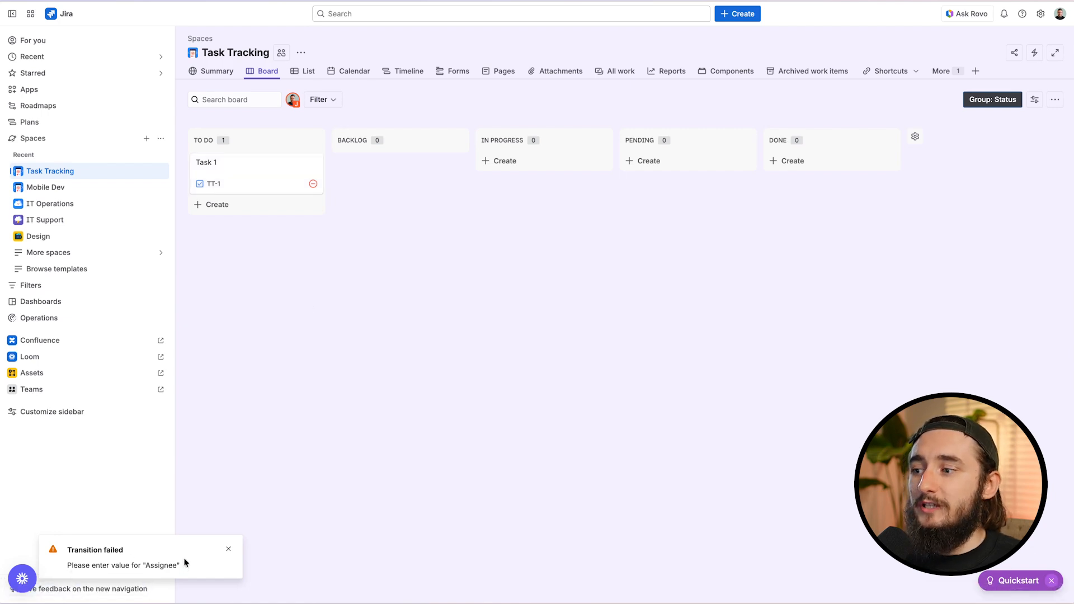
{"action": "left_click", "coordinate": [254, 178]}
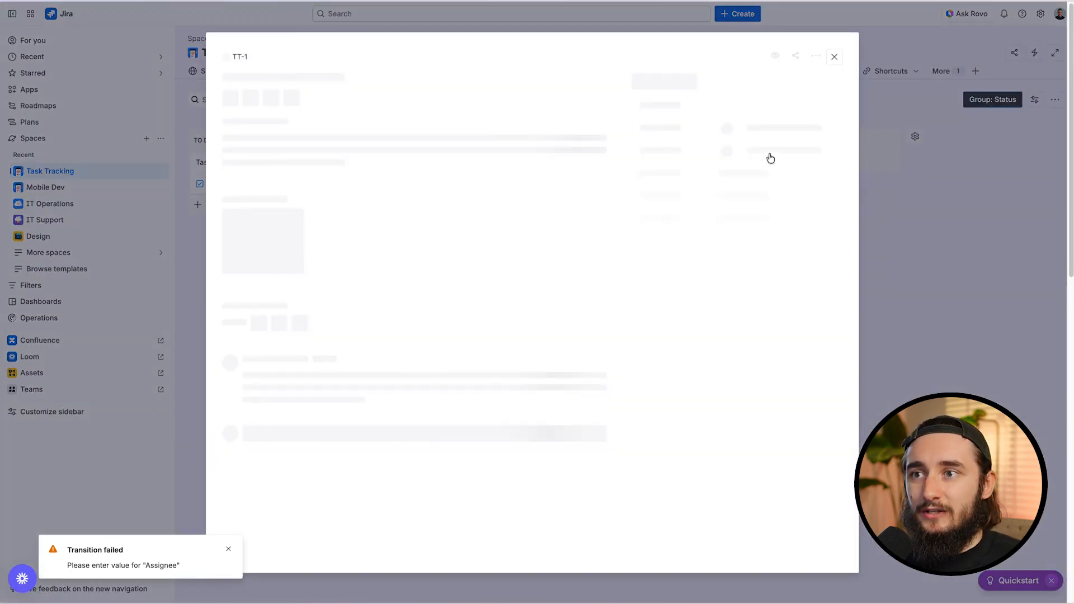
{"action": "left_click", "coordinate": [752, 160]}
{"action": "left_click", "coordinate": [913, 213]}
Step: Move the assigned Task 1 on the board into Backlog and on to In Progress
{"action": "left_click_drag", "start_coordinate": [251, 168], "coordinate": [403, 160]}
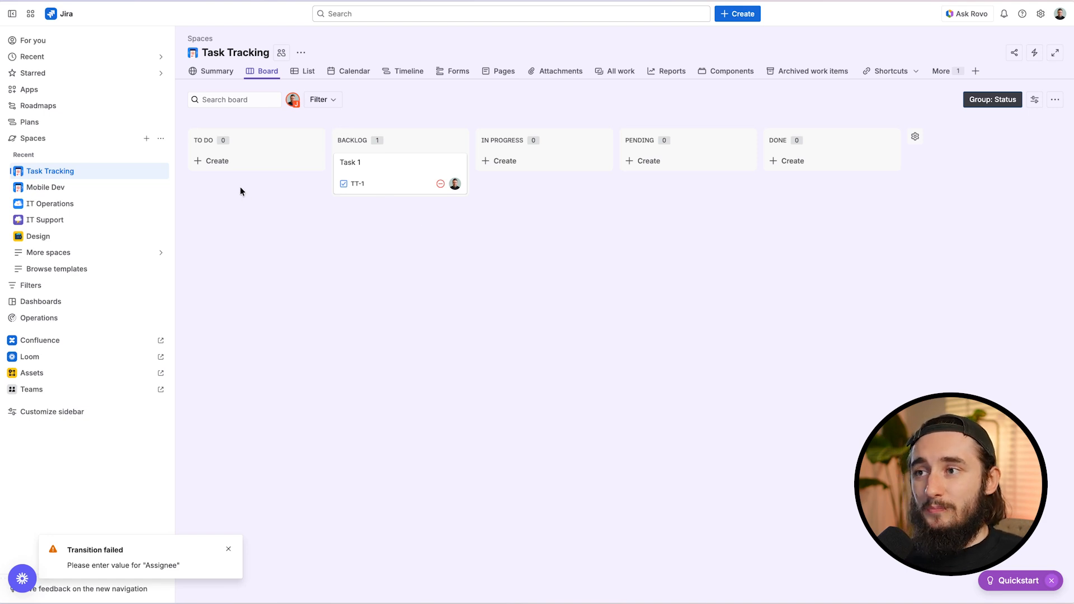
{"action": "left_click_drag", "start_coordinate": [386, 163], "coordinate": [523, 145]}
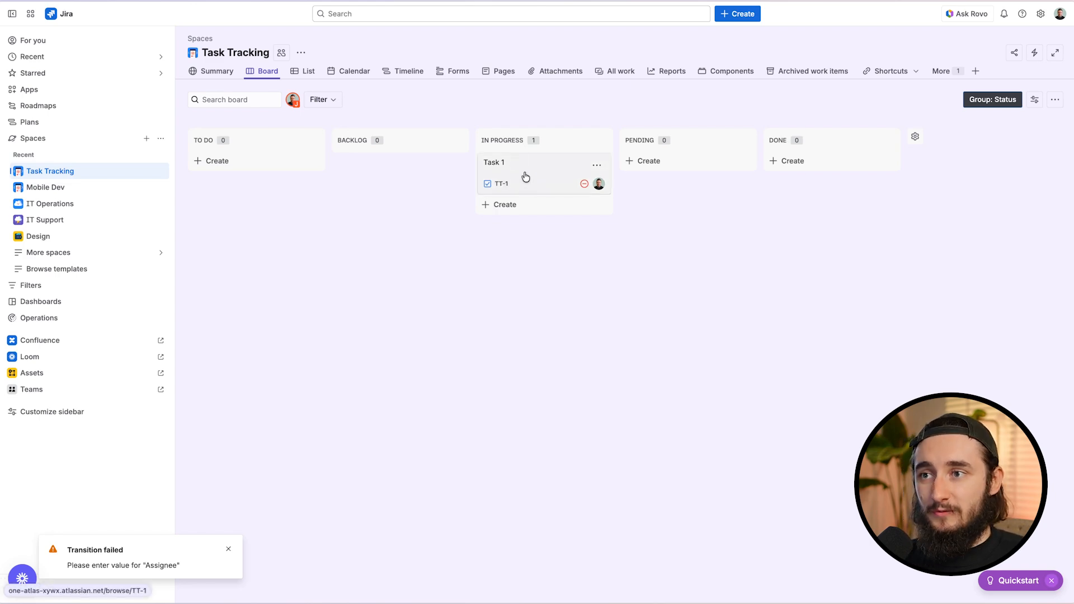
Step: Open Task 1 and write "Test" in its description with a divider line below the text
{"action": "left_click", "coordinate": [529, 167]}
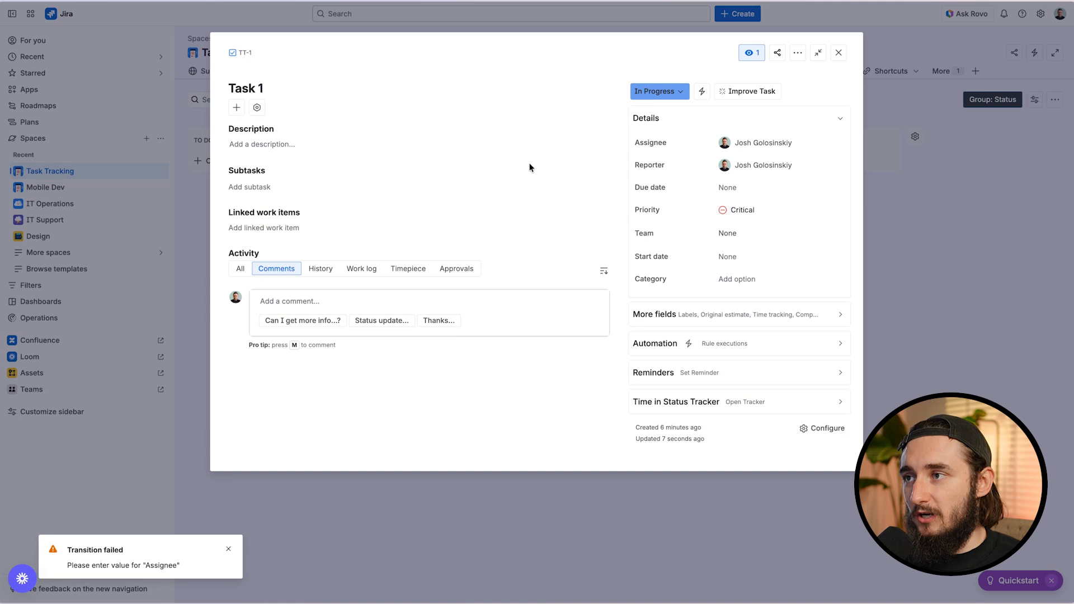
{"action": "left_click", "coordinate": [284, 81]}
{"action": "left_click_drag", "start_coordinate": [285, 82], "coordinate": [195, 92]}
{"action": "left_click", "coordinate": [387, 59]}
{"action": "left_click", "coordinate": [378, 148]}
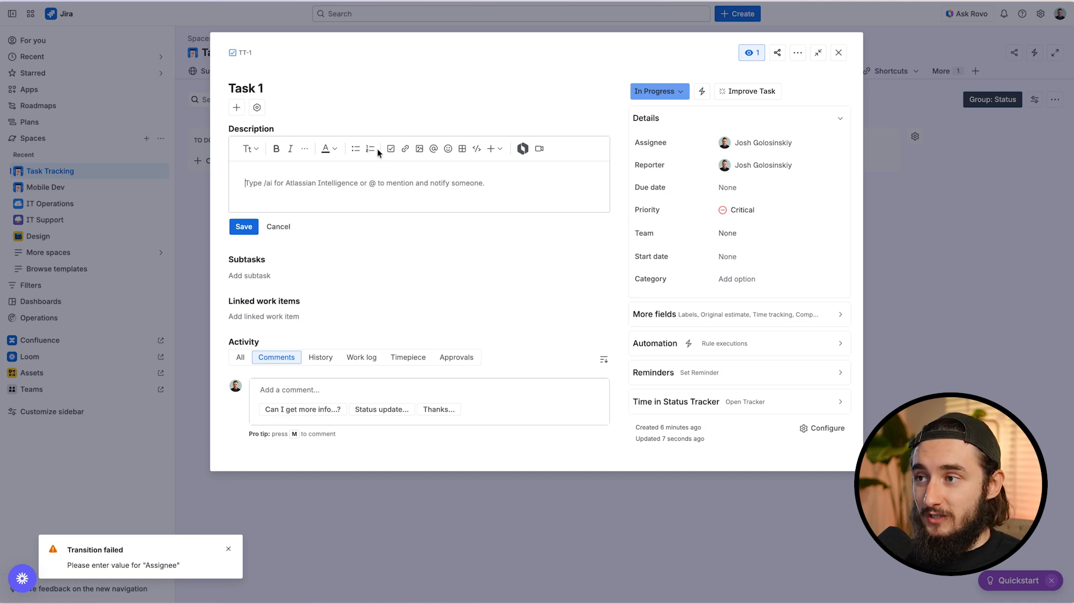
{"action": "type", "text": "Test"}
{"action": "key", "text": "Return"}
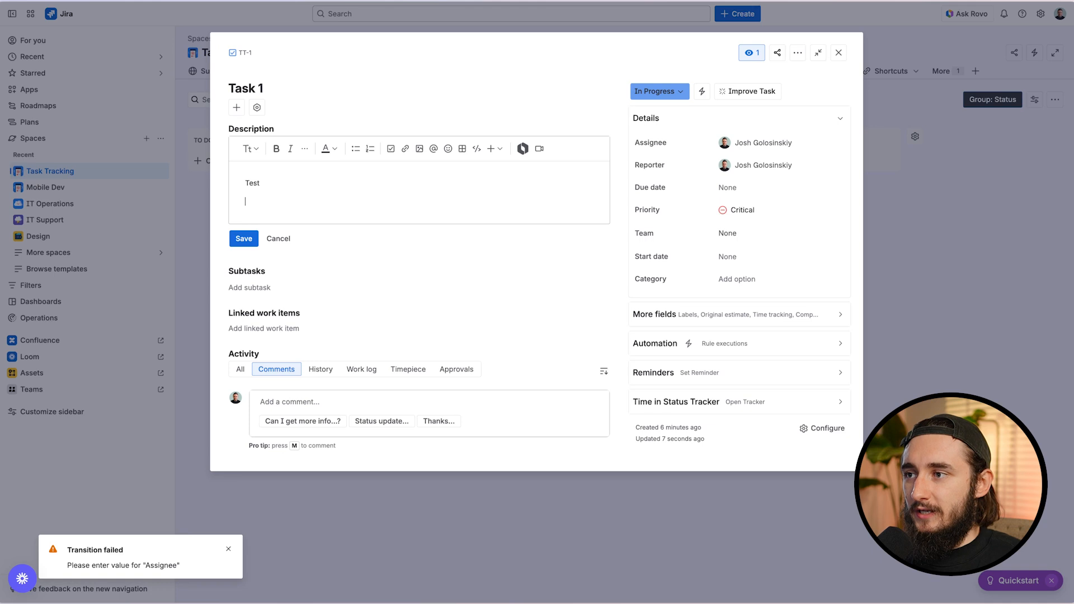
{"action": "type", "text": "/di"}
{"action": "key", "text": "Return"}
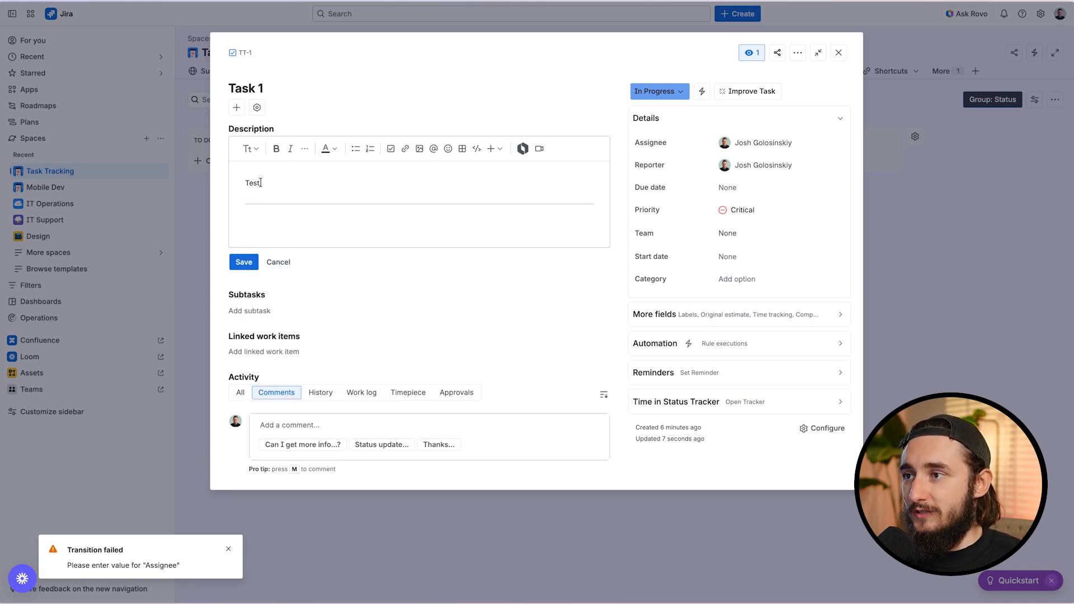
Step: Make the word "Test" bold and underlined in the description and save it
{"action": "left_click_drag", "start_coordinate": [261, 184], "coordinate": [235, 185]}
{"action": "key", "text": "ctrl+b"}
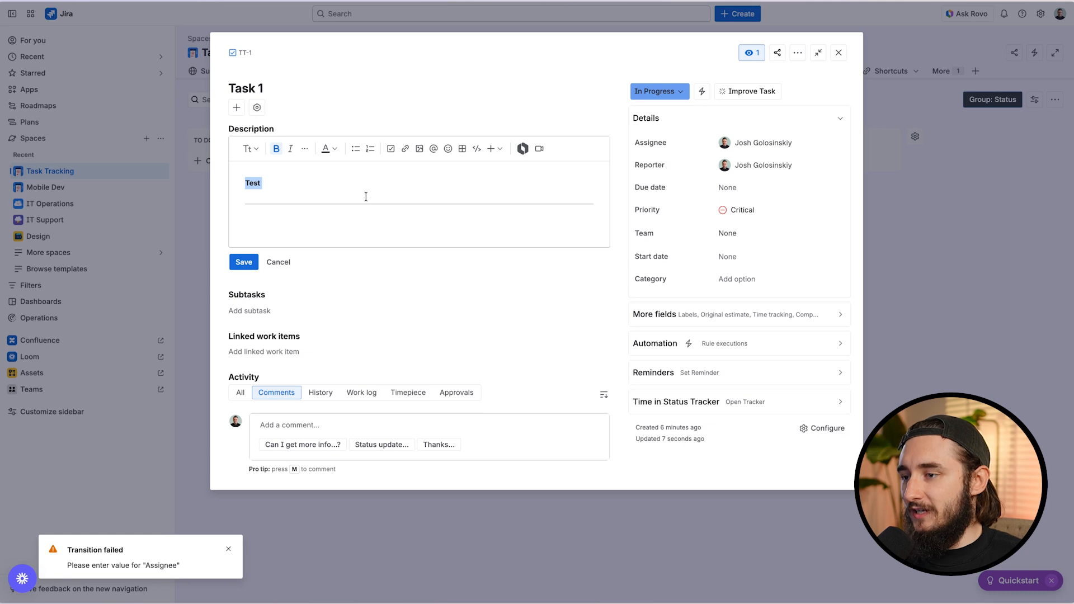
{"action": "key", "text": "ctrl+u"}
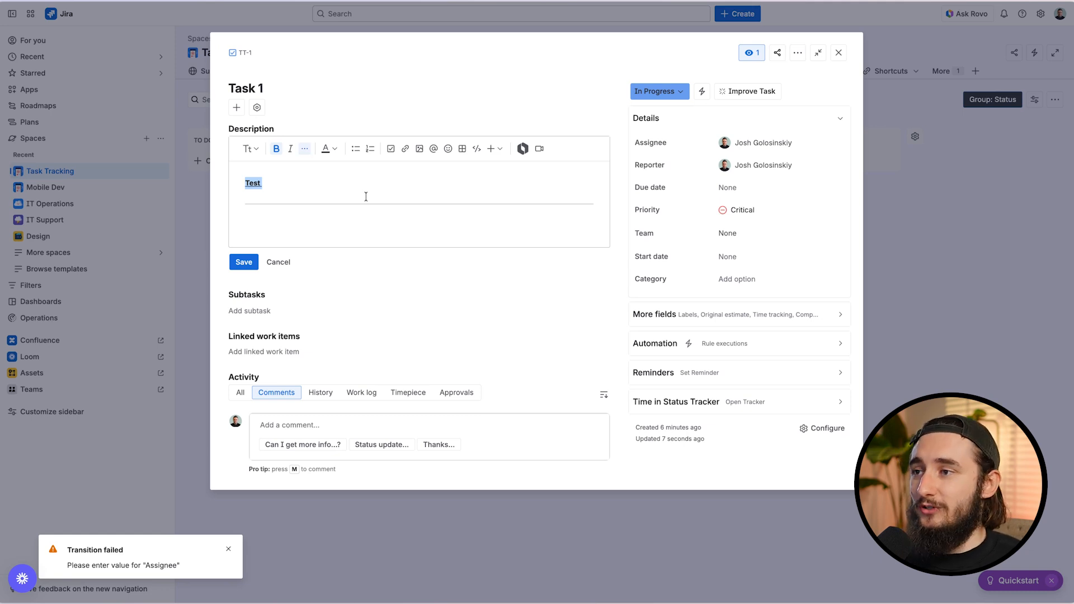
{"action": "left_click", "coordinate": [244, 262]}
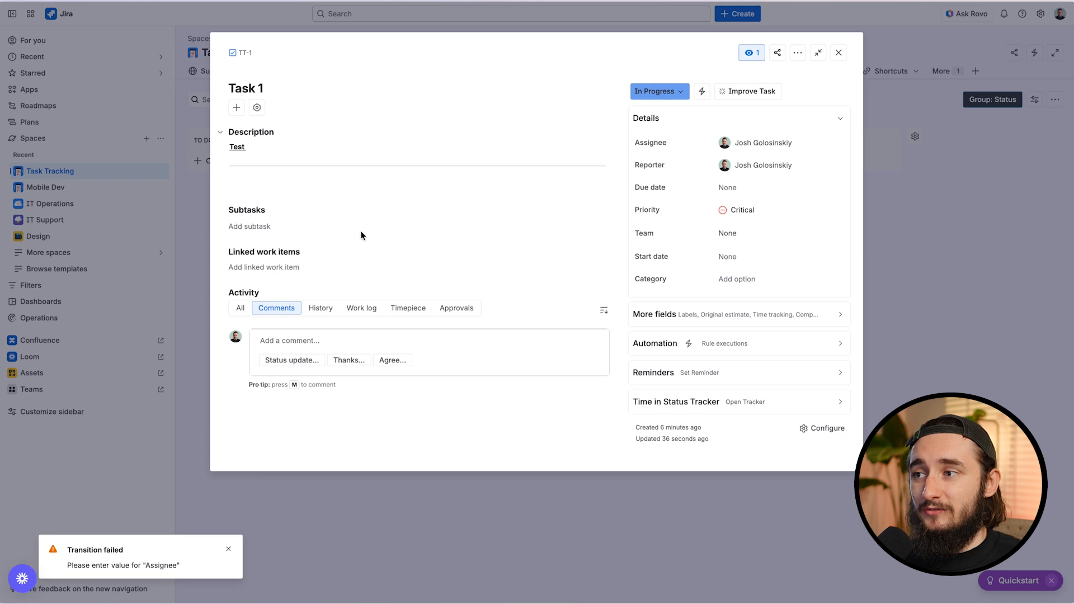
Step: Examine Task 1's comment editor, the available status transitions and the additional fields under More fields
{"action": "left_click", "coordinate": [310, 342]}
{"action": "left_click", "coordinate": [301, 418]}
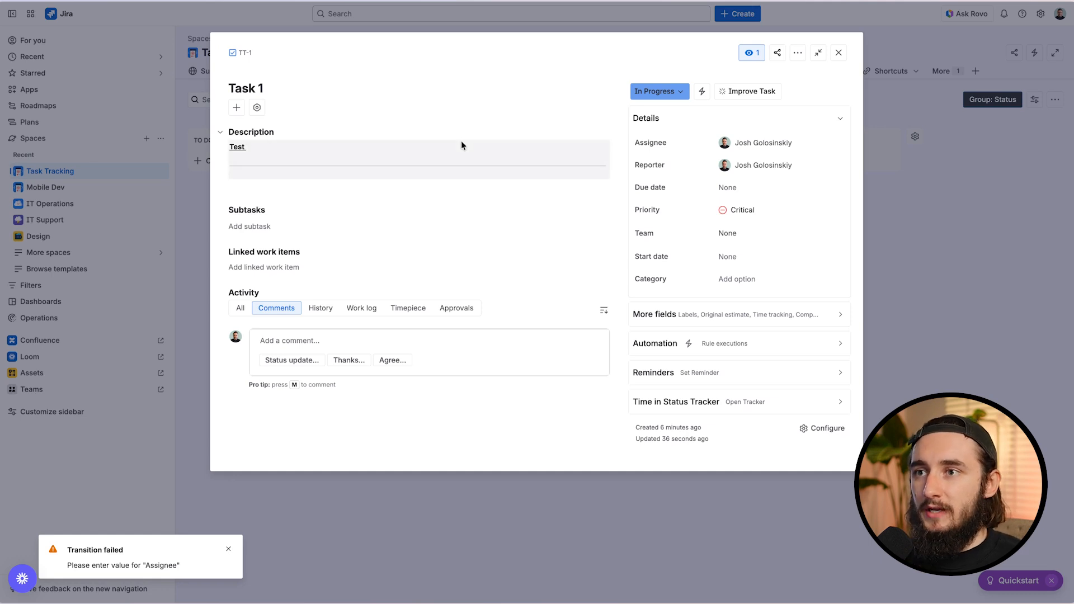
{"action": "left_click", "coordinate": [655, 90]}
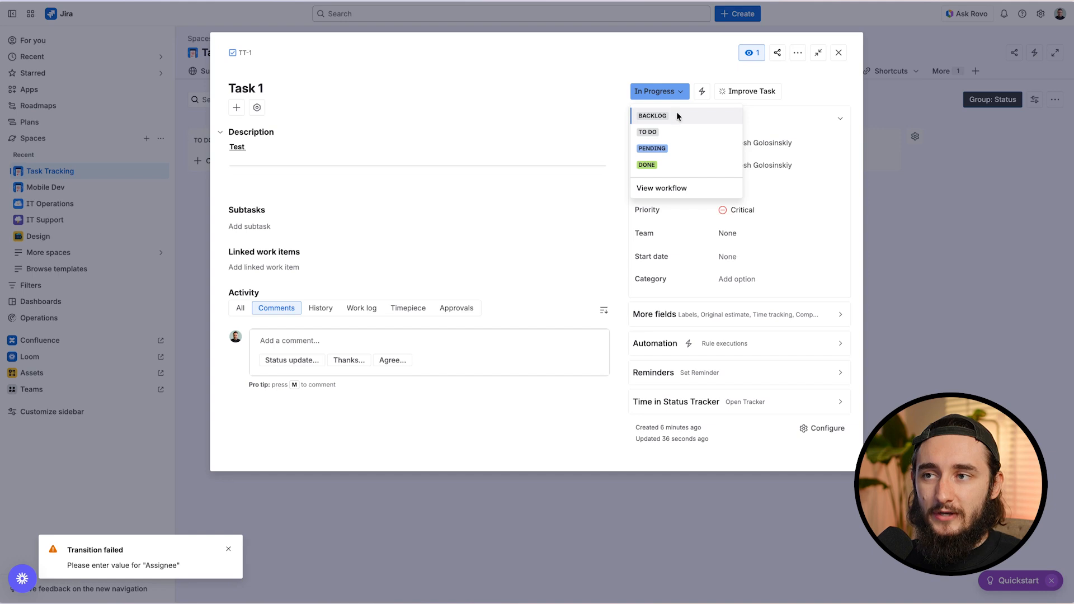
{"action": "left_click", "coordinate": [686, 54]}
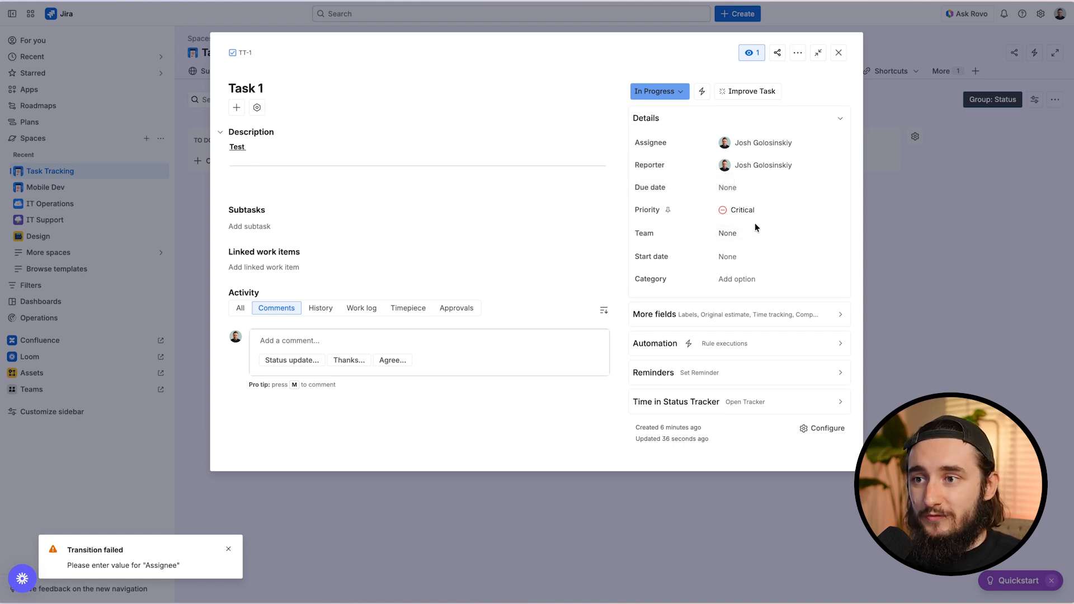
{"action": "left_click", "coordinate": [778, 311]}
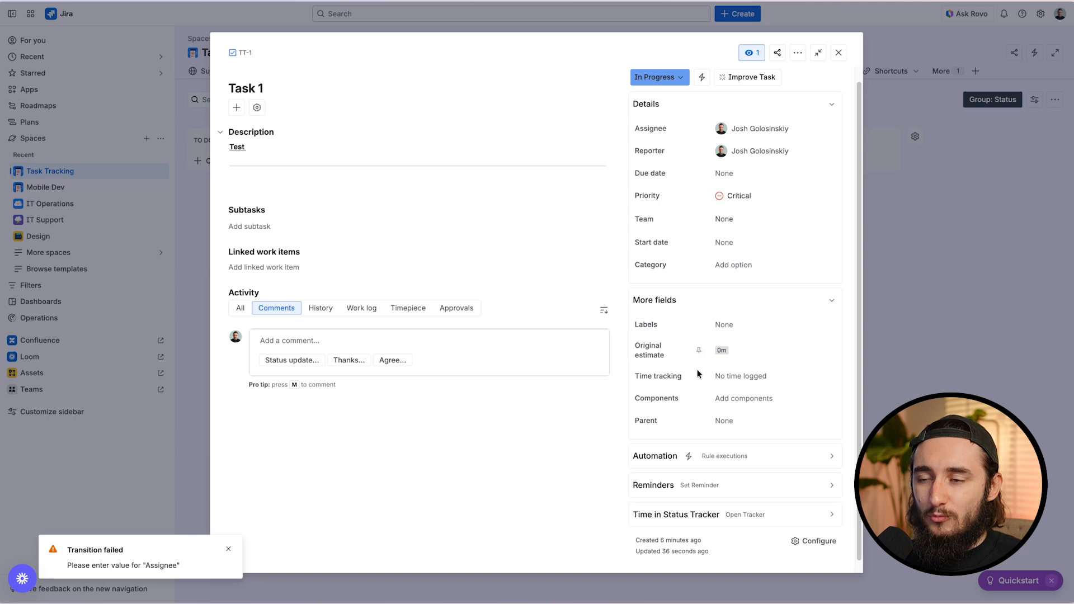
{"action": "left_click", "coordinate": [748, 291]}
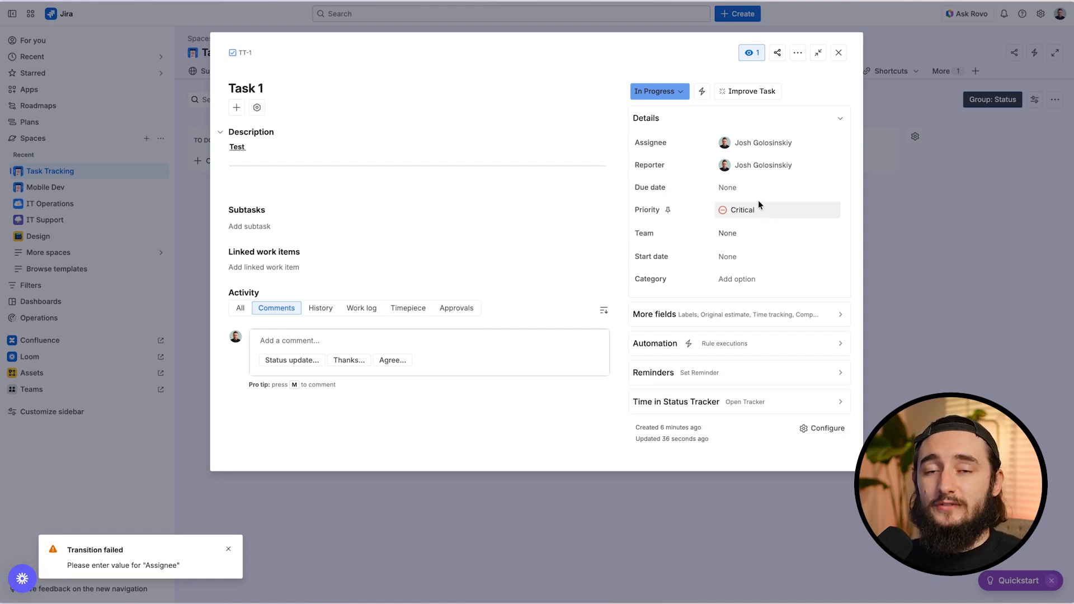
Step: From Task 1's layout configuration, go to the custom fields and create a Number Field named "ID Field" with the Number format
{"action": "left_click", "coordinate": [817, 428]}
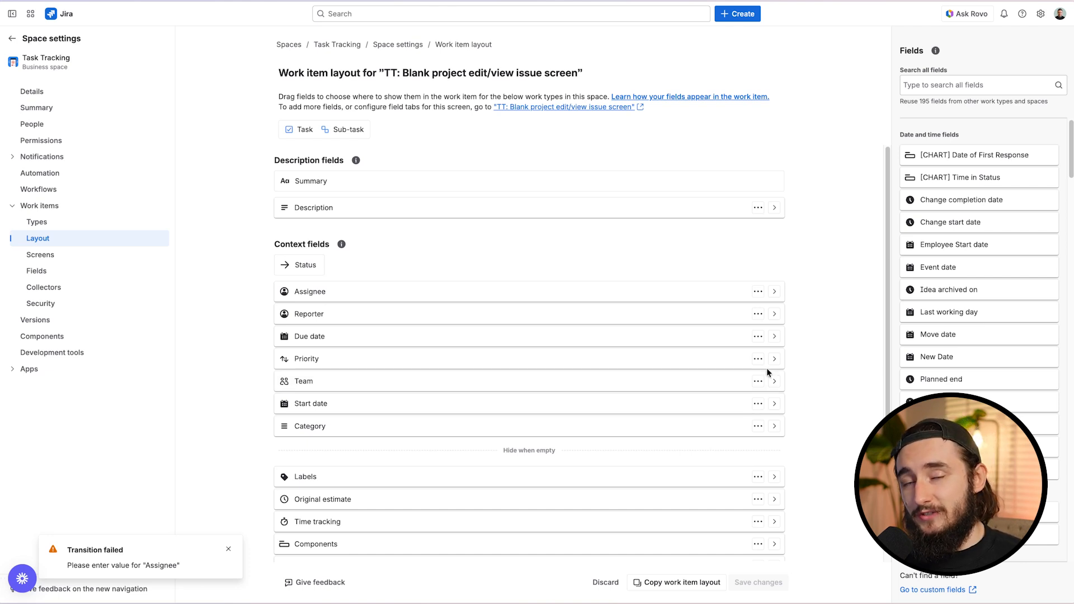
{"action": "left_click", "coordinate": [942, 591]}
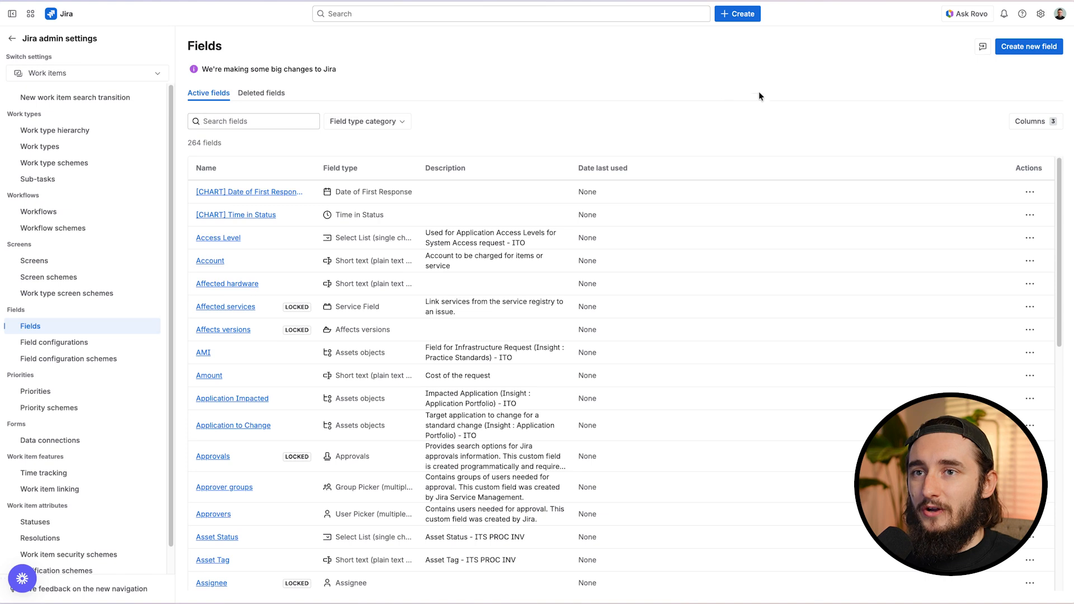
{"action": "left_click", "coordinate": [1029, 47]}
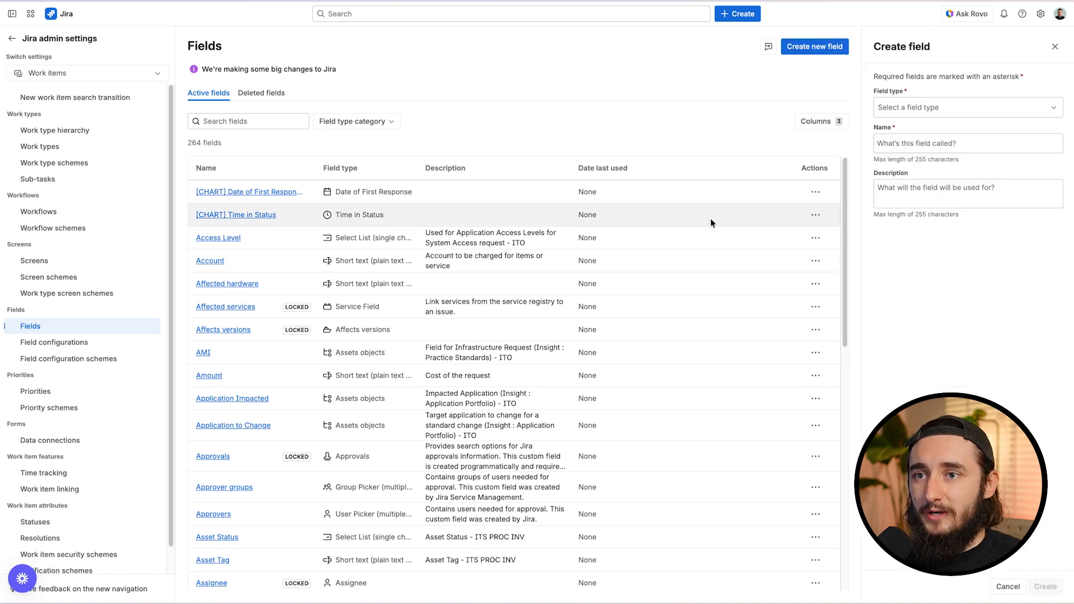
{"action": "left_click", "coordinate": [951, 107]}
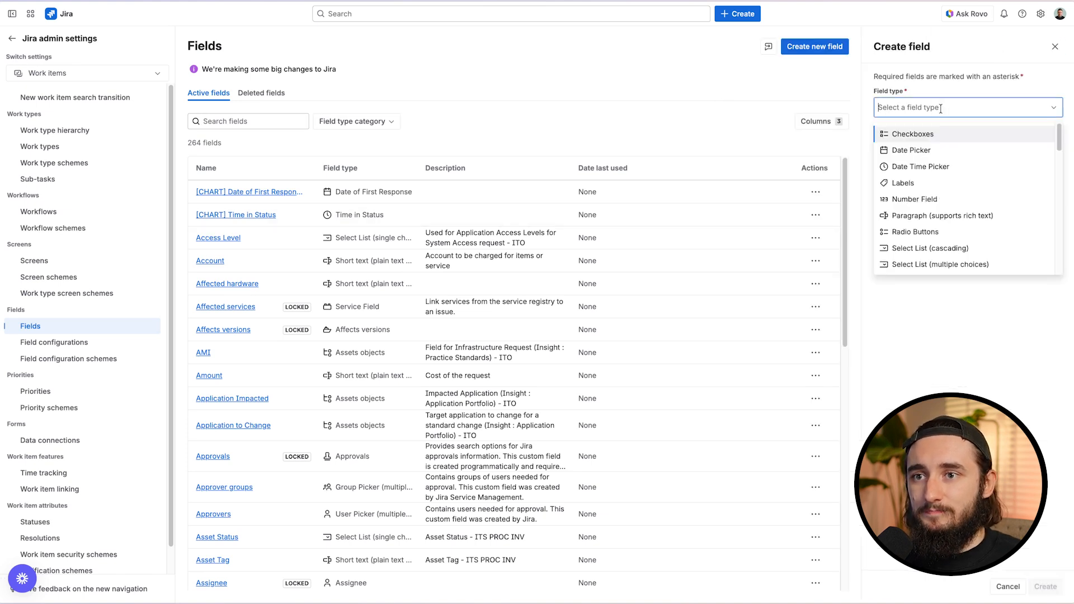
{"action": "left_click", "coordinate": [951, 198]}
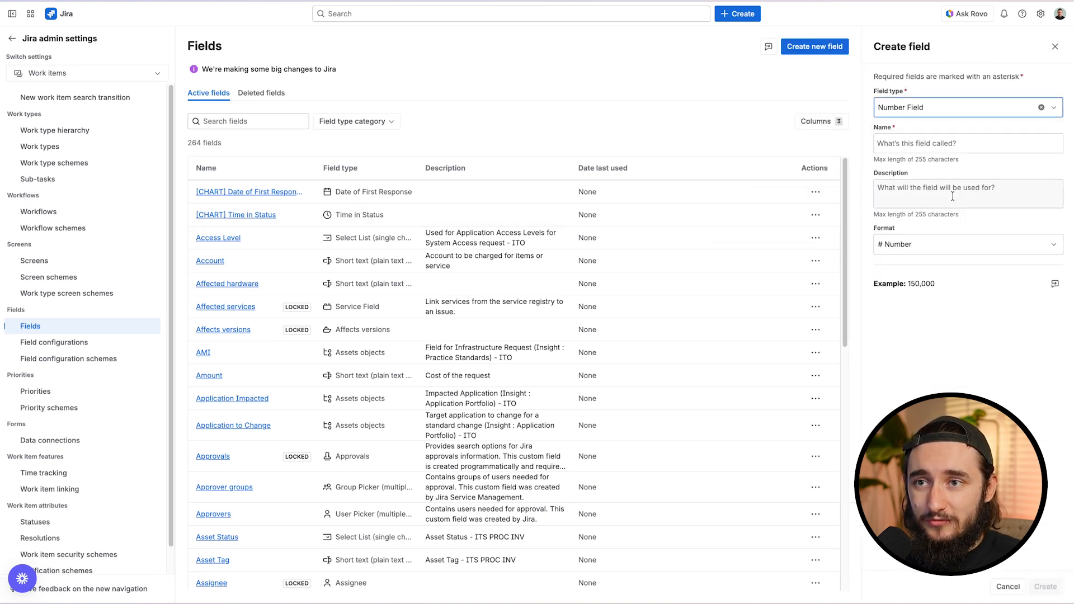
{"action": "left_click", "coordinate": [948, 148]}
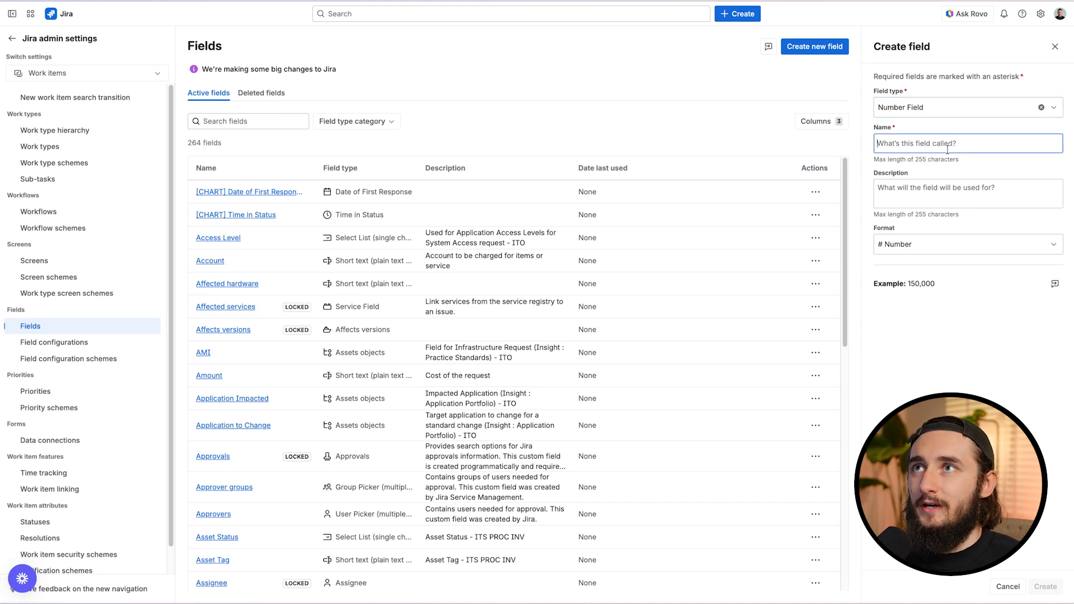
{"action": "type", "text": "ID Field"}
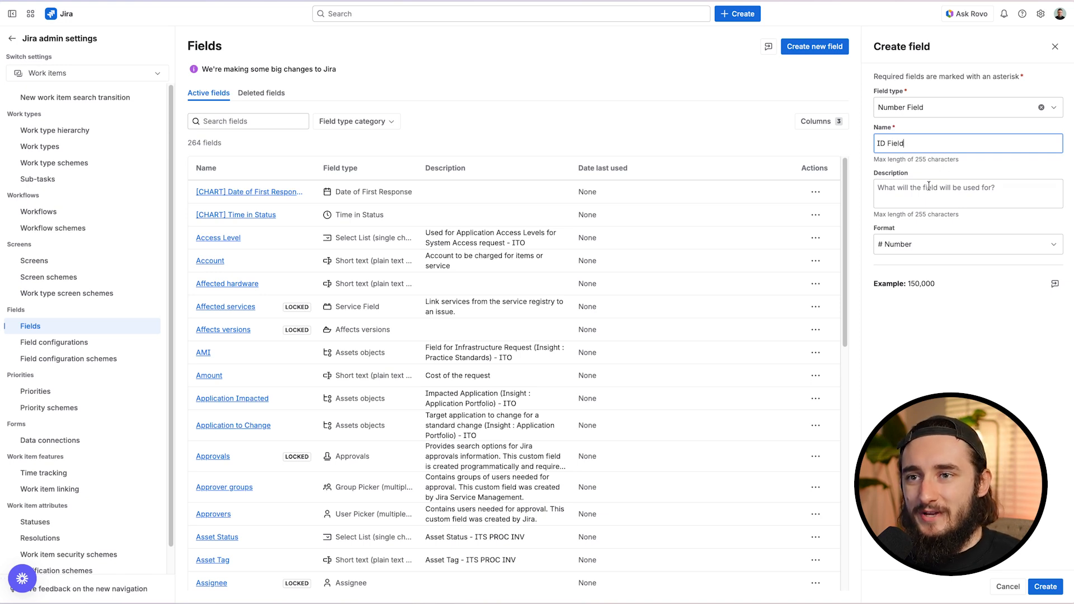
{"action": "left_click", "coordinate": [943, 244]}
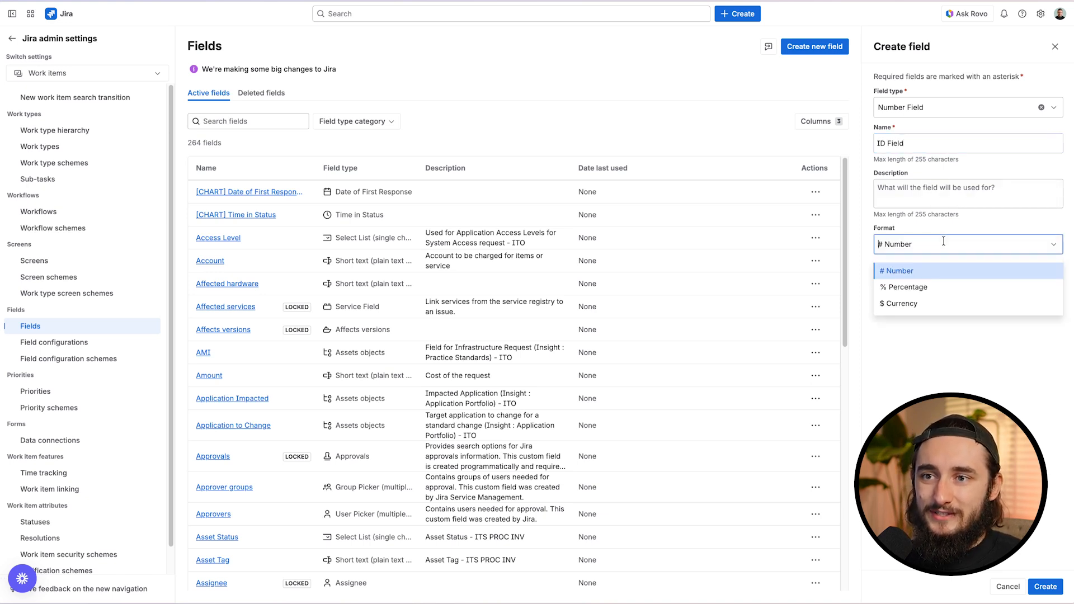
{"action": "left_click", "coordinate": [936, 271]}
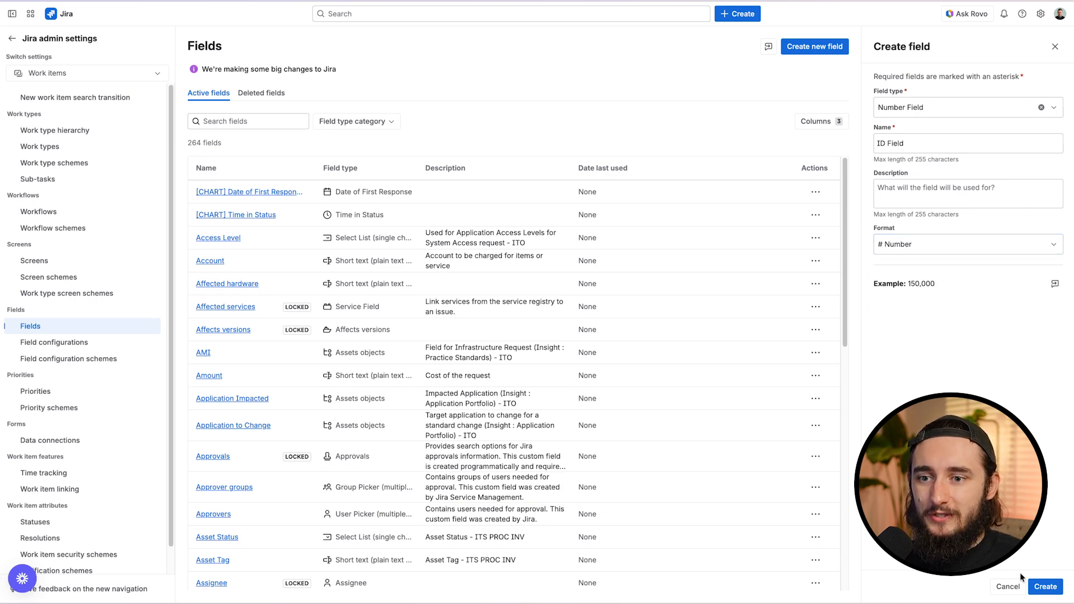
{"action": "left_click", "coordinate": [1042, 587]}
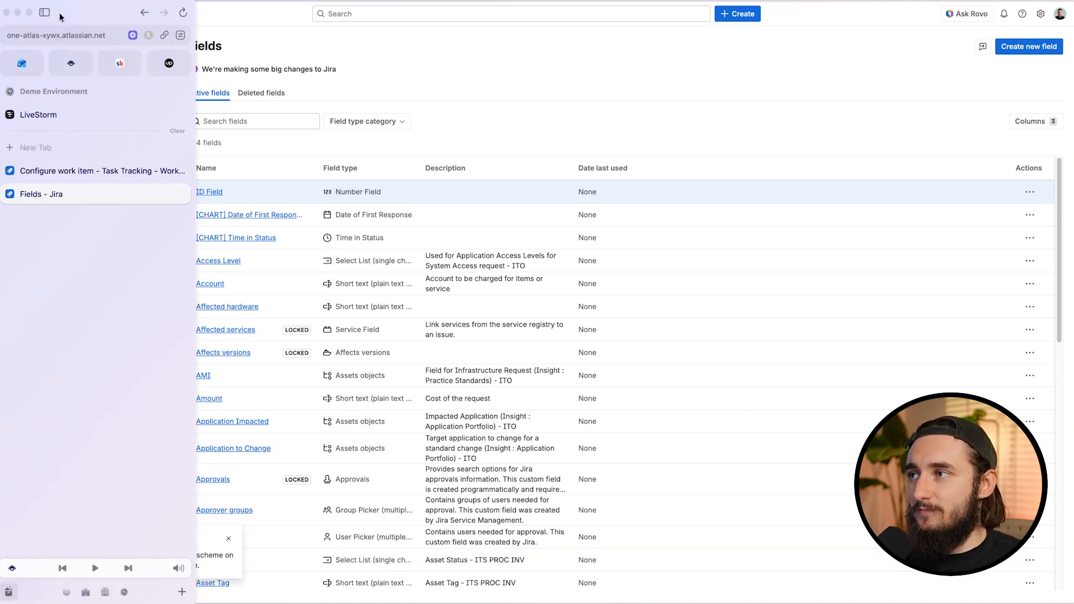
Step: Add ID Field below Category in the work item layout's context fields, save it, and return through Task 1 to the board
{"action": "left_click", "coordinate": [145, 13]}
{"action": "left_click", "coordinate": [145, 13]}
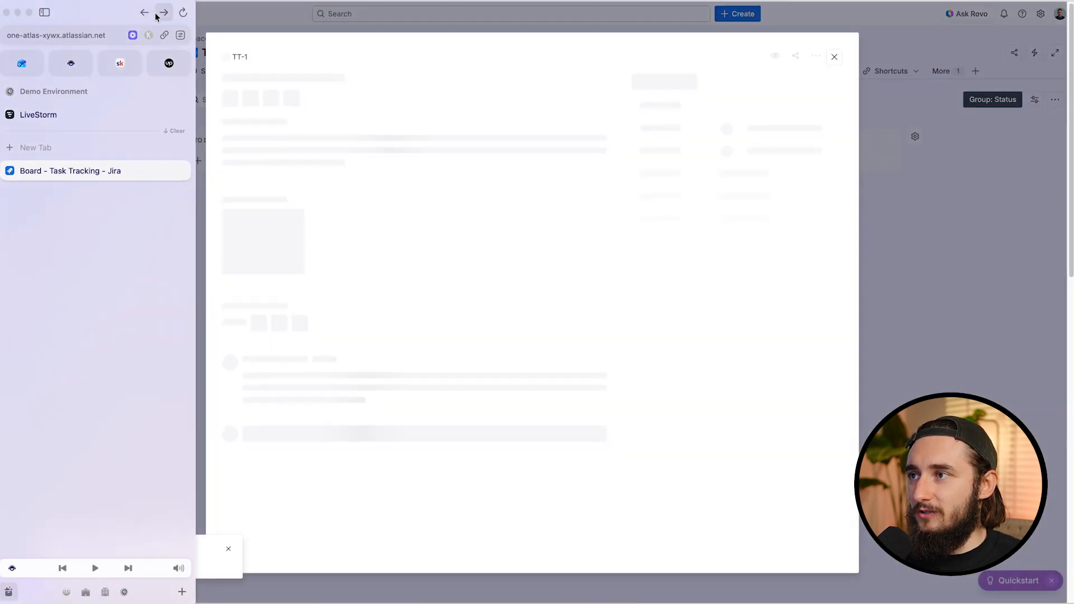
{"action": "left_click", "coordinate": [163, 13]}
{"action": "left_click", "coordinate": [957, 85]}
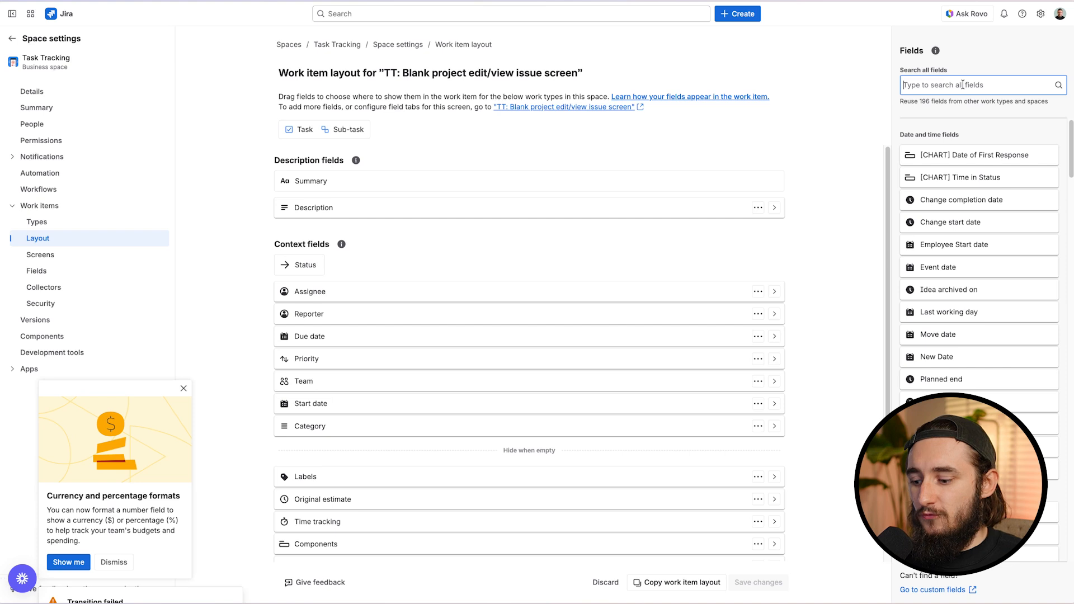
{"action": "type", "text": "id"}
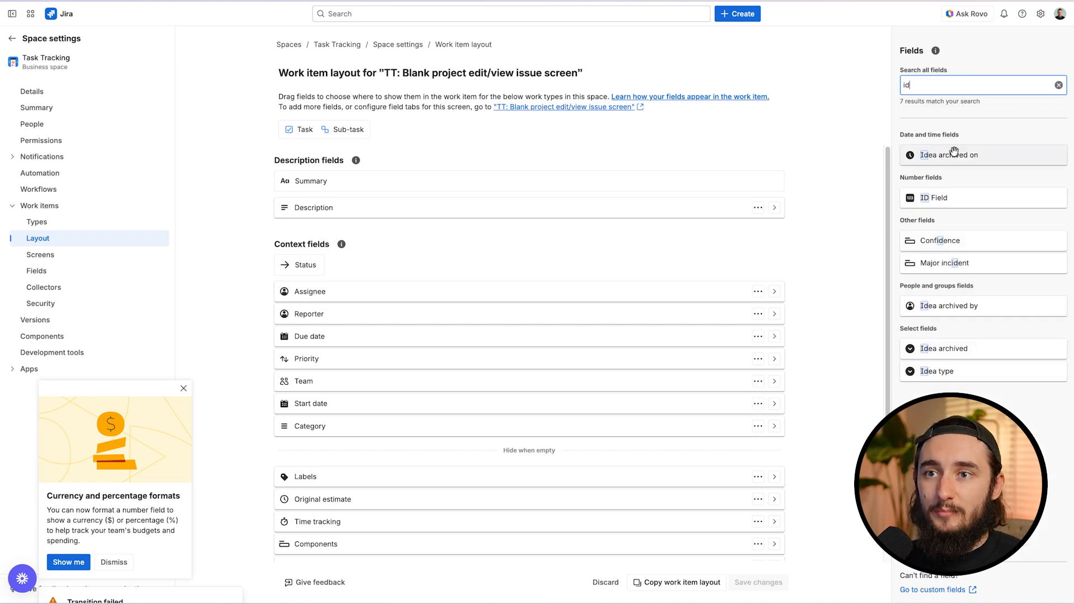
{"action": "left_click_drag", "start_coordinate": [973, 206], "coordinate": [421, 425]}
{"action": "left_click", "coordinate": [761, 582]}
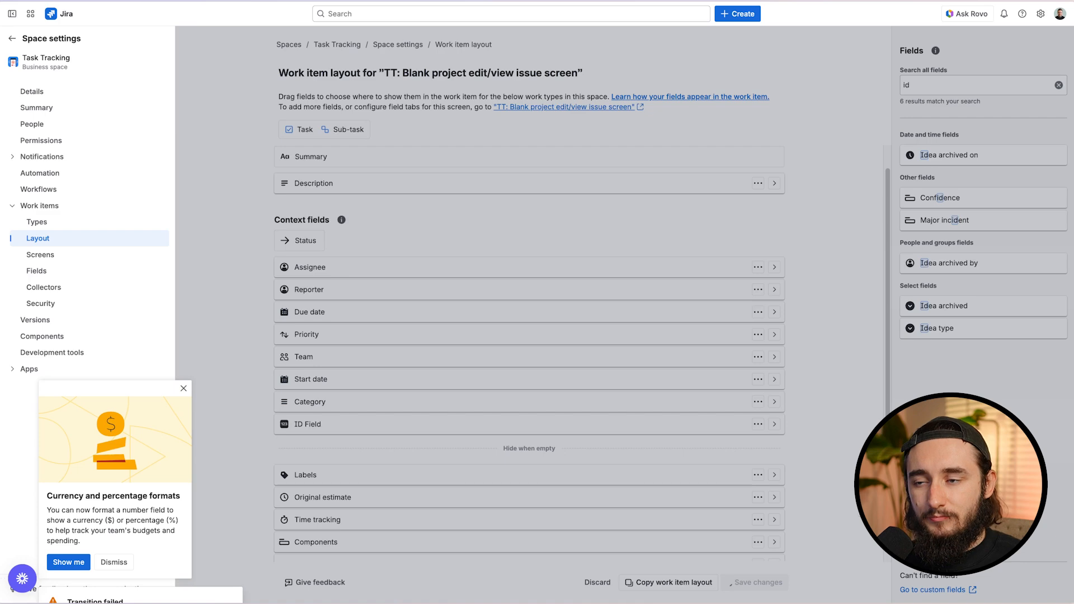
{"action": "key", "text": "alt+Left"}
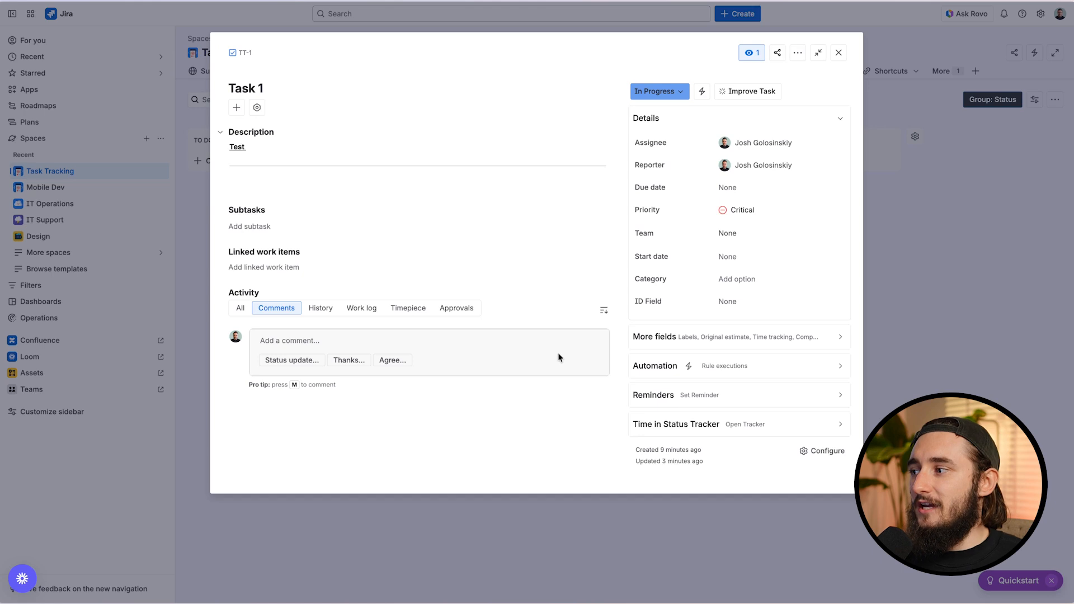
{"action": "left_click", "coordinate": [837, 57]}
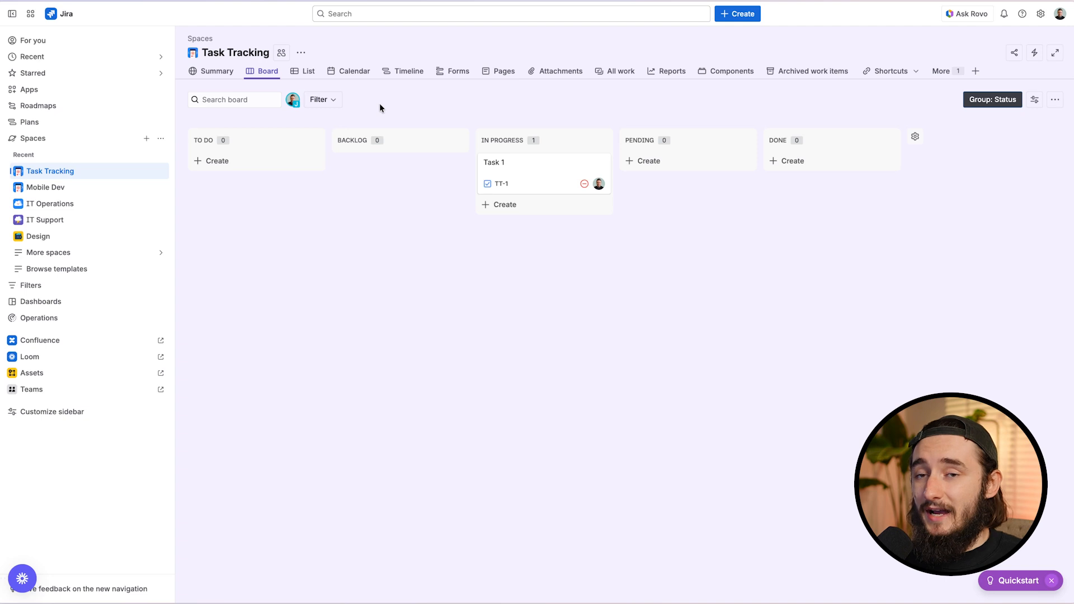
Step: Review the Task Tracking space's Summary view and remove it from the space's navigation
{"action": "left_click", "coordinate": [210, 72]}
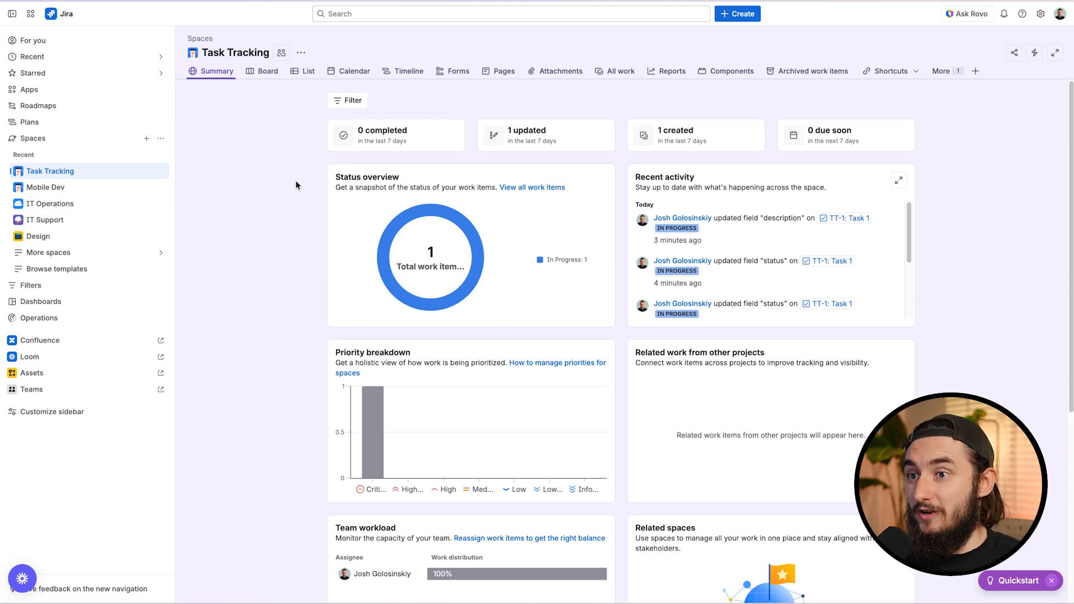
{"action": "scroll", "coordinate": [288, 227], "scroll_direction": "down", "scroll_amount": 5}
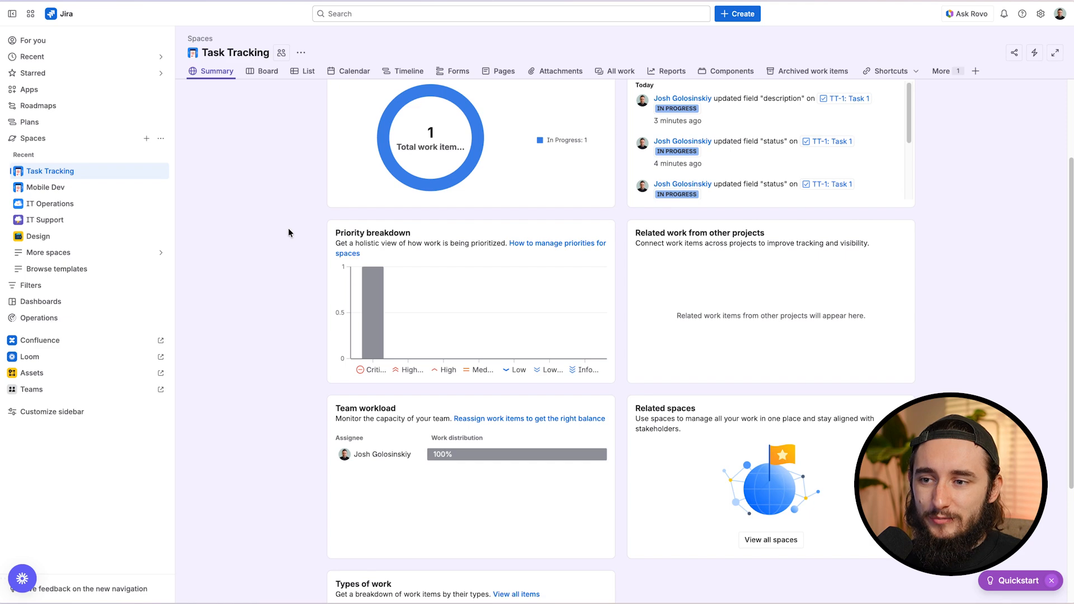
{"action": "scroll", "coordinate": [286, 235], "scroll_direction": "up", "scroll_amount": 5}
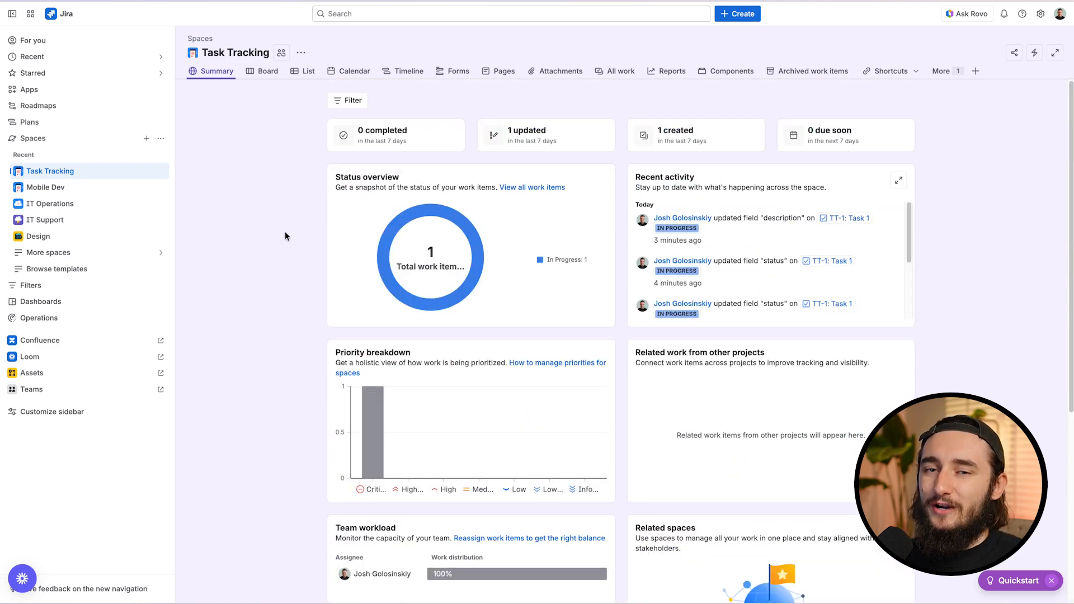
{"action": "left_click", "coordinate": [192, 71]}
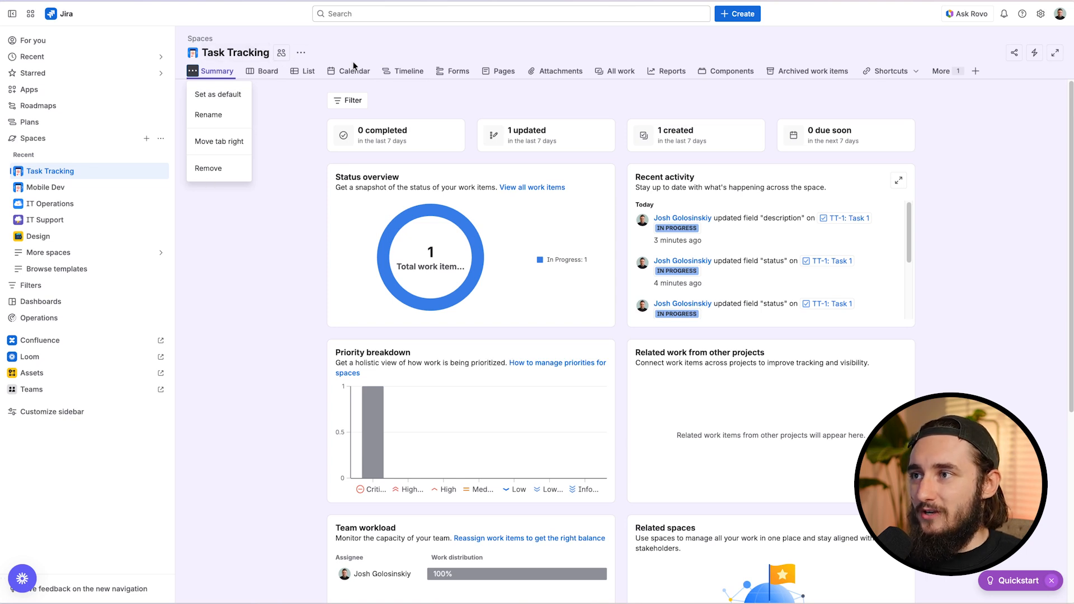
{"action": "left_click", "coordinate": [200, 173]}
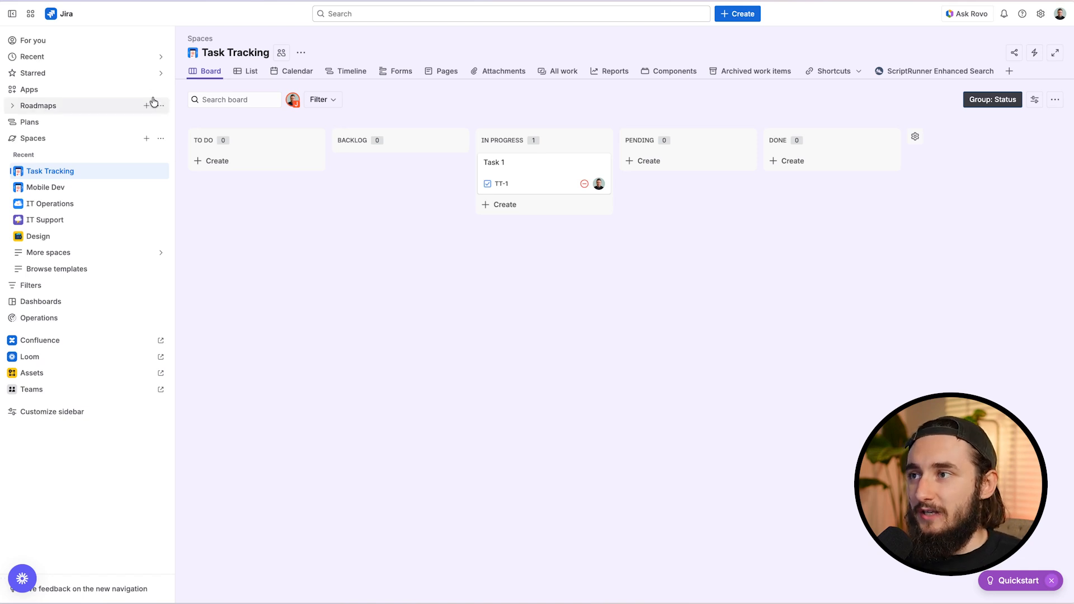
Step: Examine the list view of the Task Tracking space and that of the Marketing space
{"action": "left_click", "coordinate": [250, 72]}
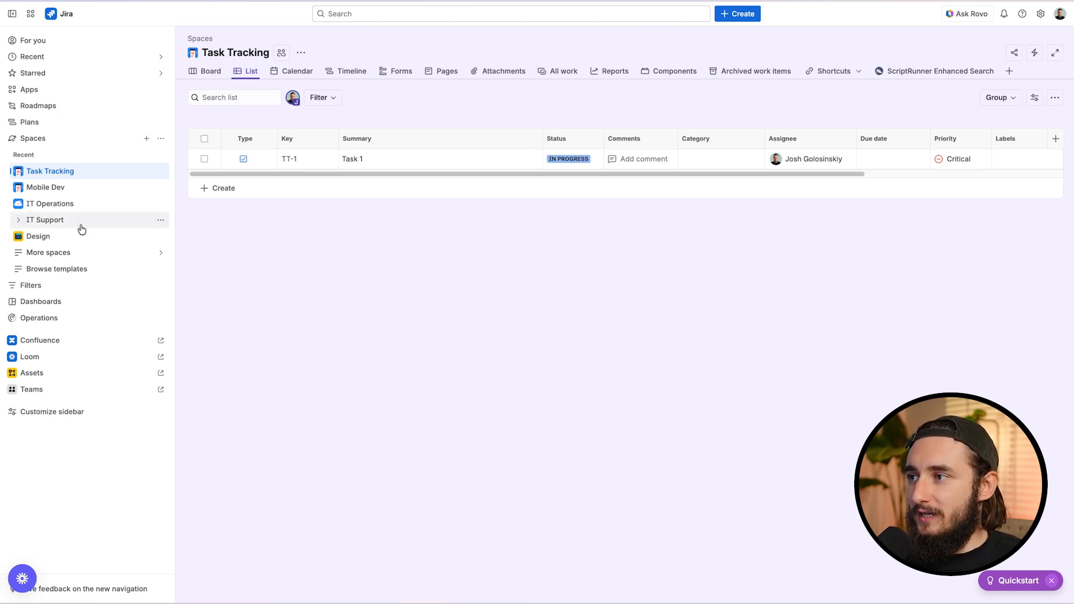
{"action": "left_click", "coordinate": [79, 254]}
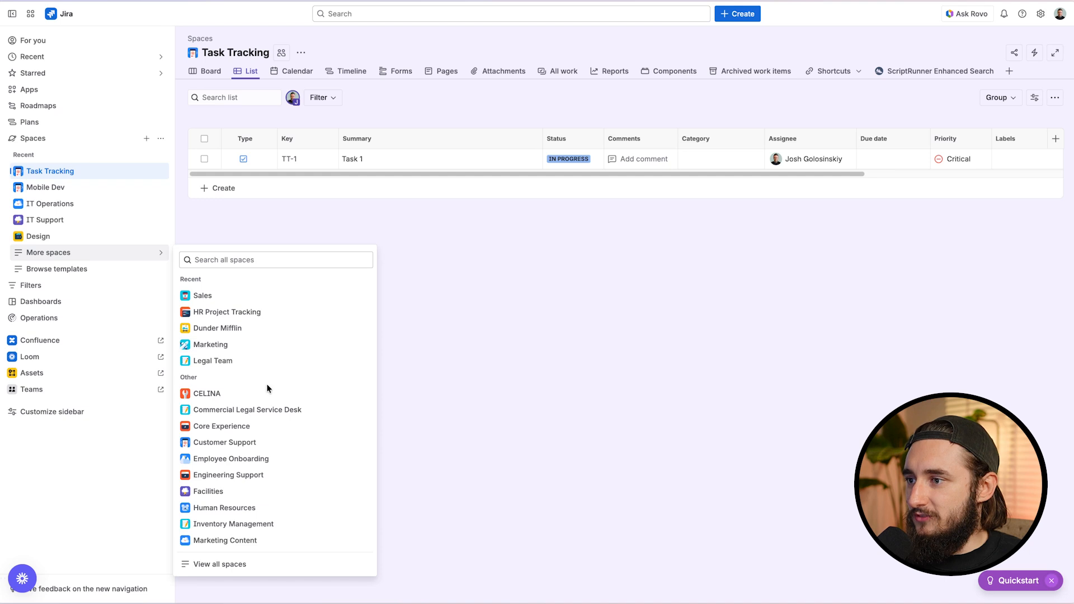
{"action": "left_click", "coordinate": [257, 344]}
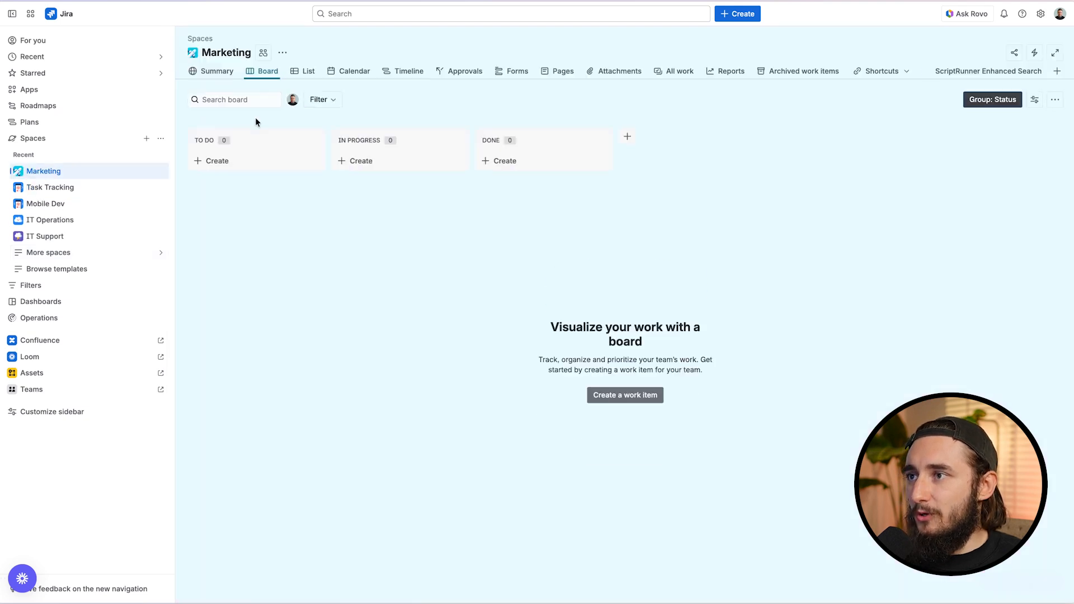
{"action": "left_click", "coordinate": [307, 76]}
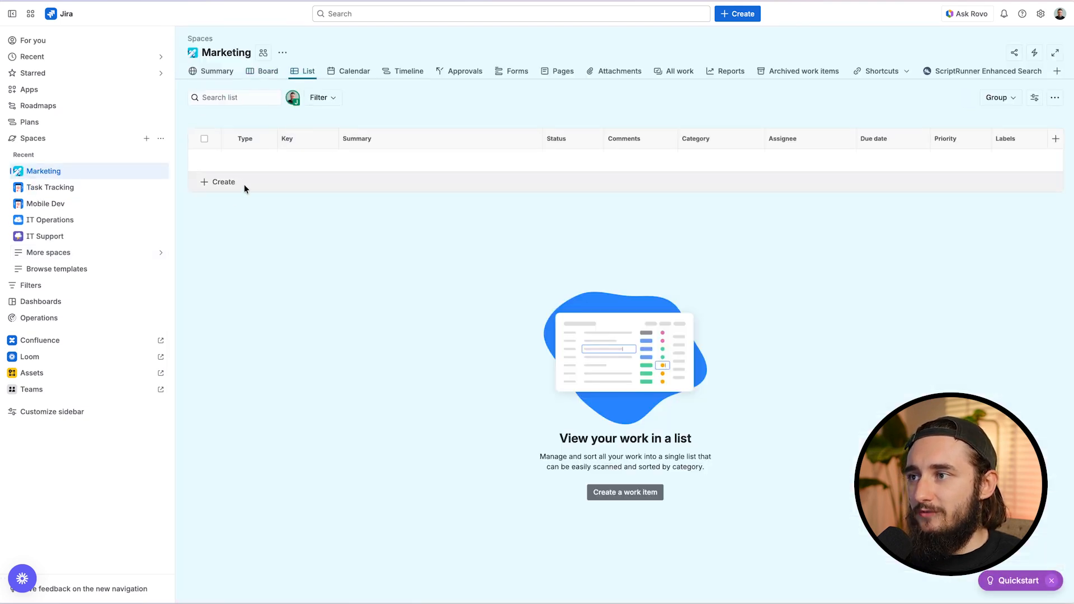
Step: View the Marketing Content space as a list and expand the child items of Marketing Campaign Launch and Create webinar content
{"action": "left_click", "coordinate": [99, 257]}
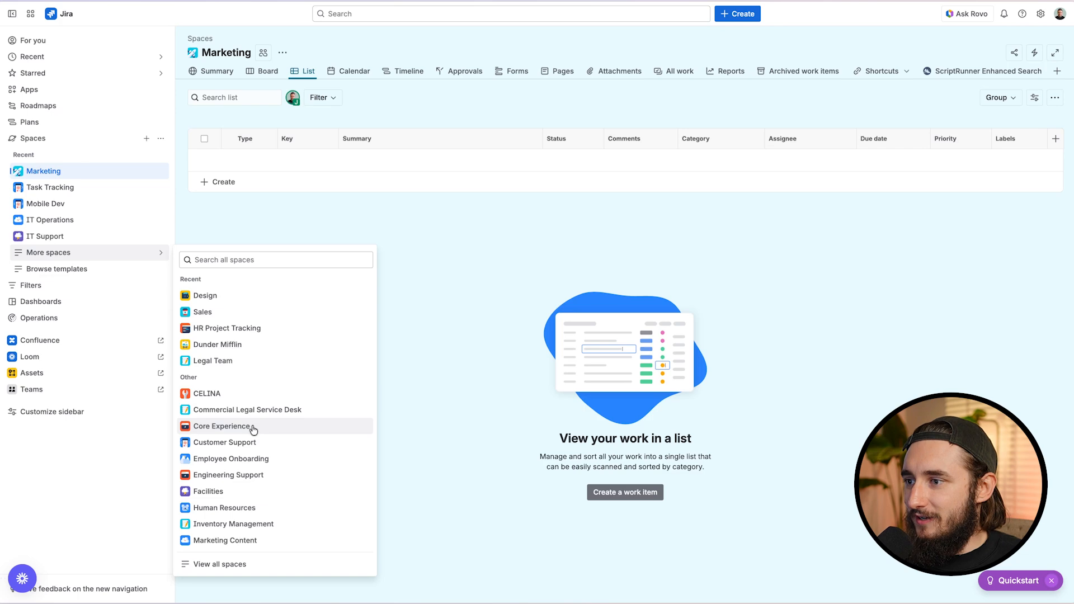
{"action": "left_click", "coordinate": [246, 541]}
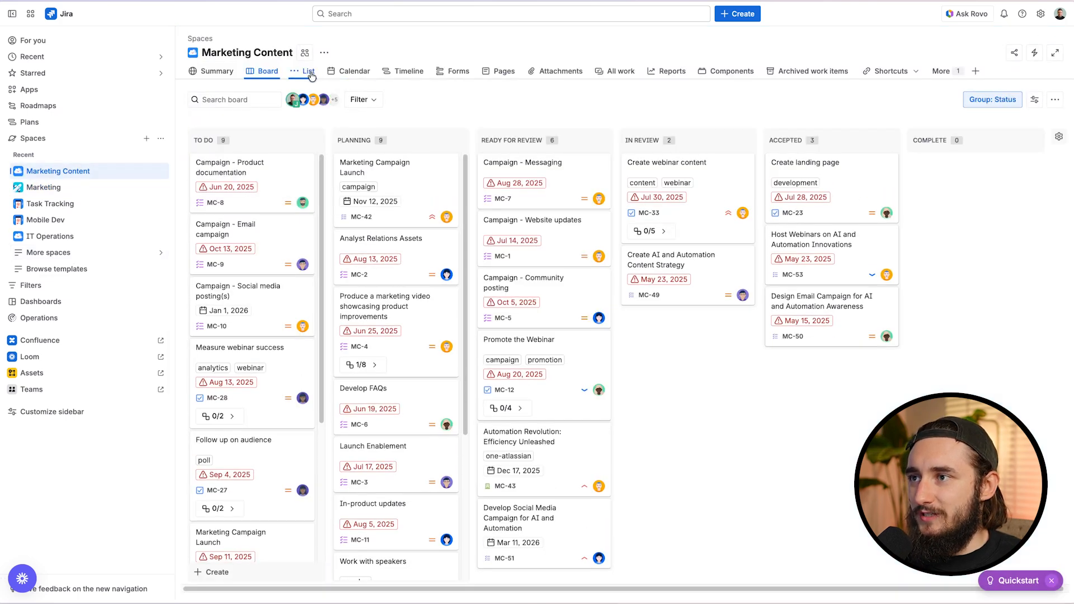
{"action": "left_click", "coordinate": [306, 71]}
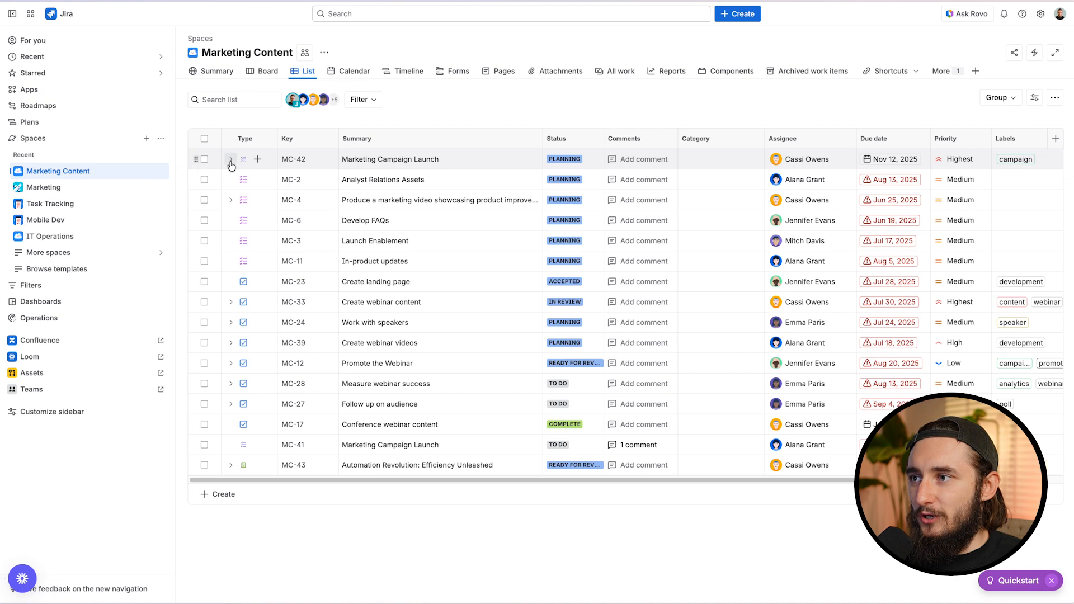
{"action": "left_click", "coordinate": [231, 159]}
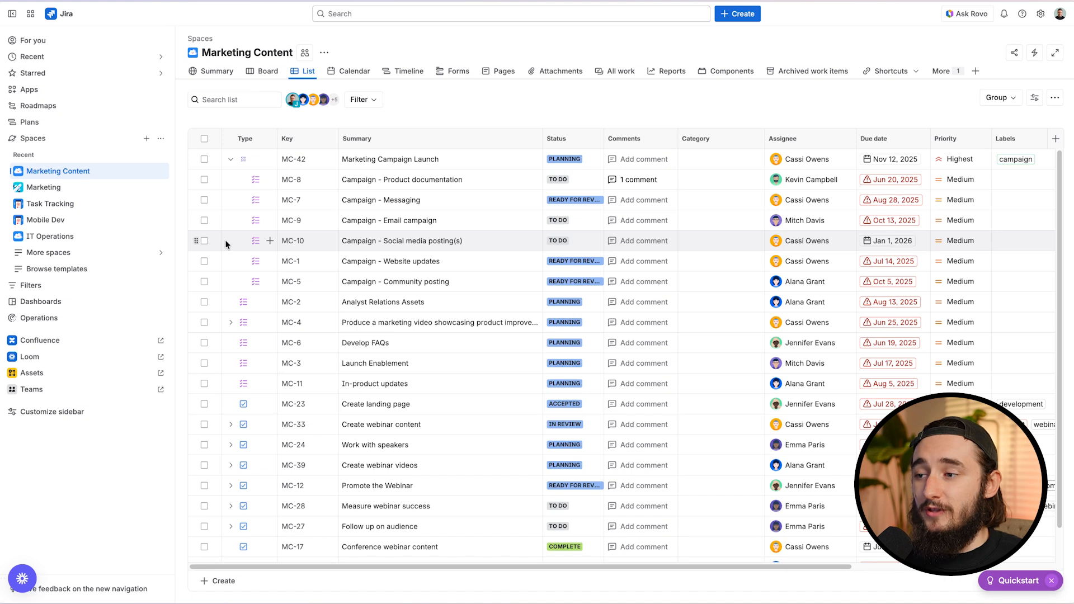
{"action": "left_click", "coordinate": [230, 424]}
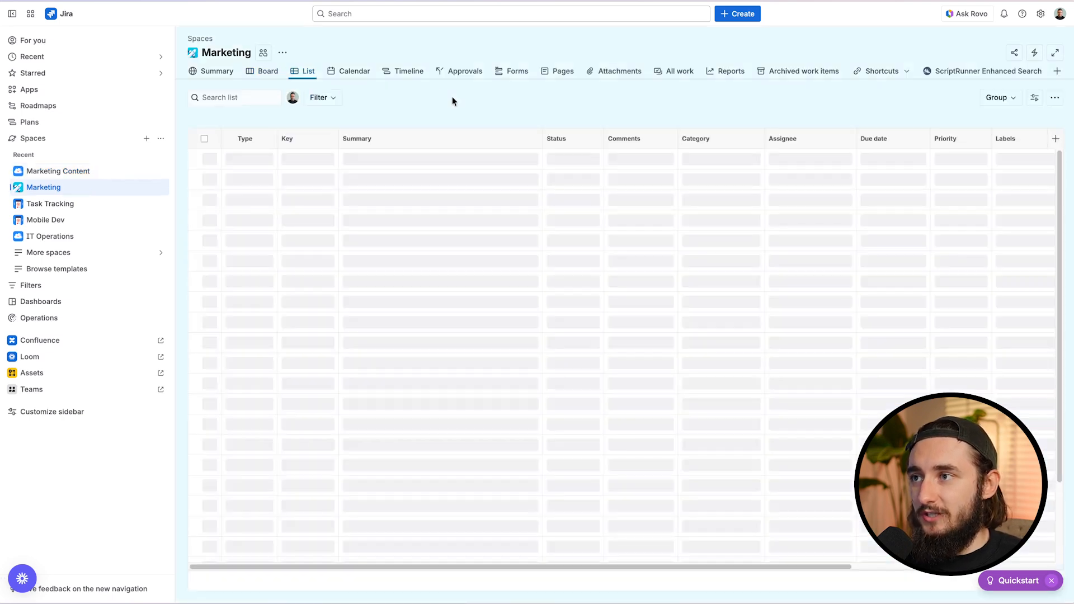
Step: Schedule Task 1 on the Task Tracking timeline from Nov 04, 2025 and extend its bar past mid-December
{"action": "left_click", "coordinate": [411, 69]}
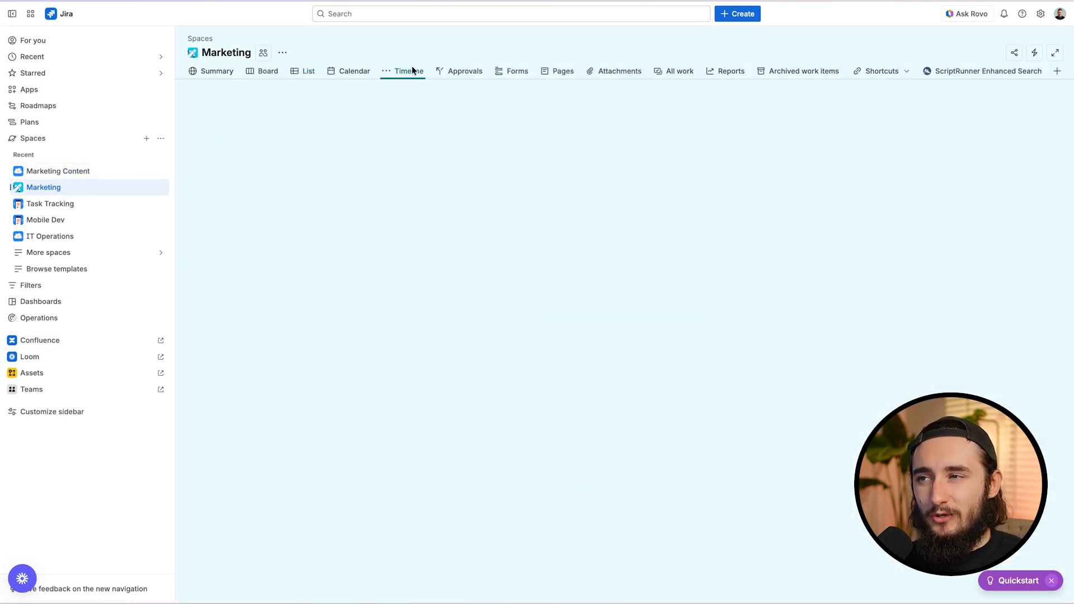
{"action": "key", "text": "alt+Left"}
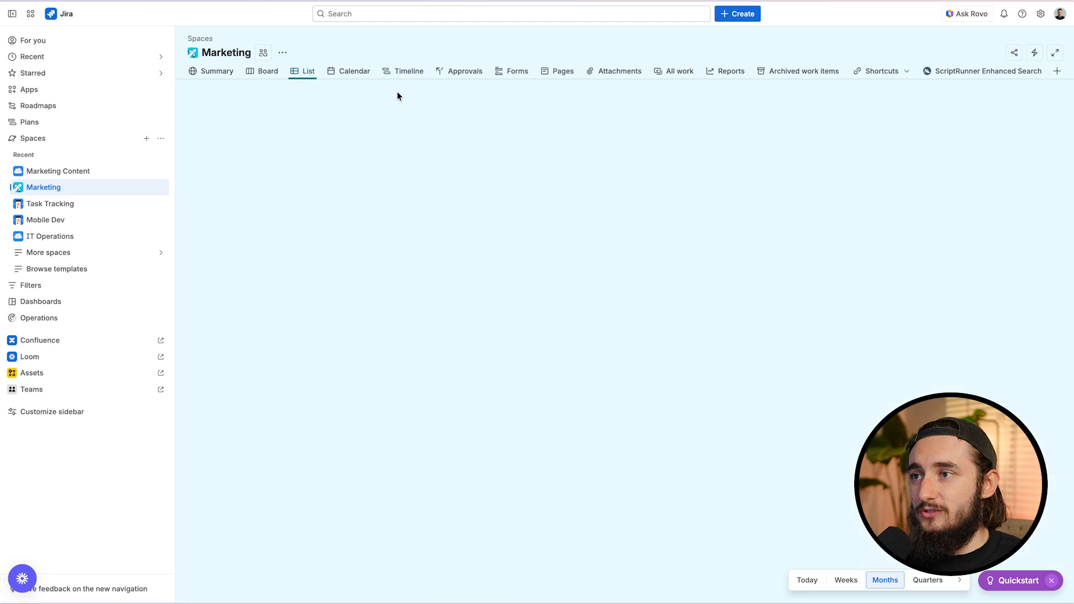
{"action": "key", "text": "alt+Left"}
{"action": "key", "text": "alt+Left"}
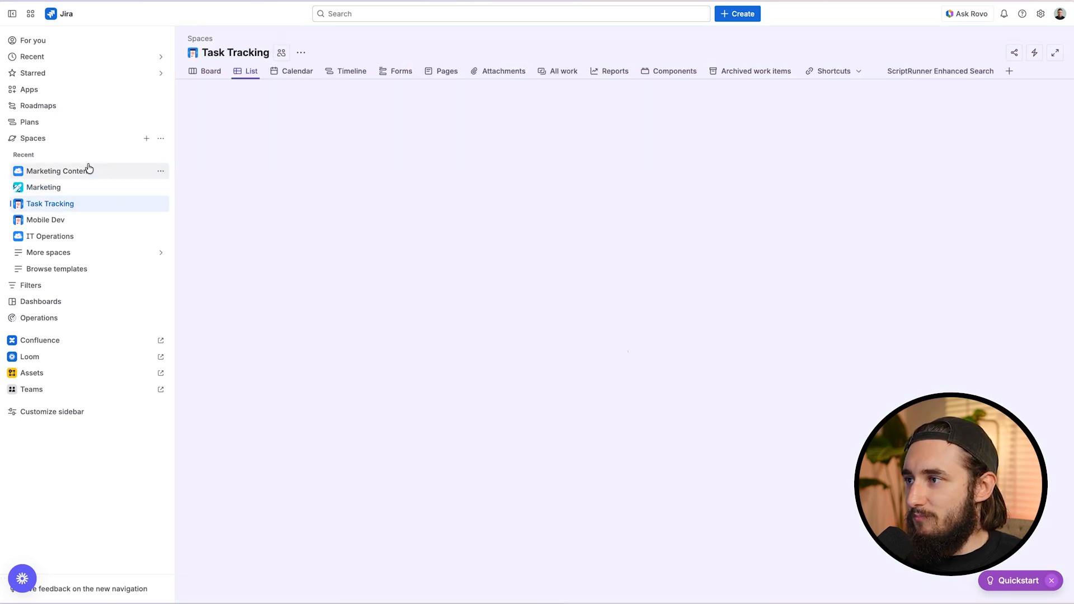
{"action": "left_click", "coordinate": [407, 73]}
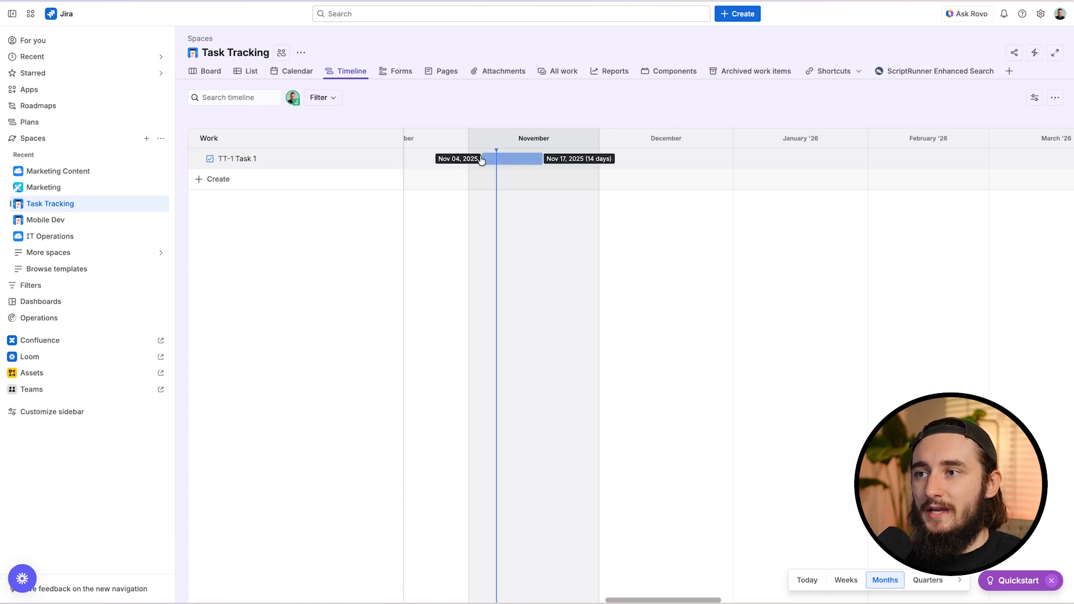
{"action": "left_click", "coordinate": [483, 160]}
{"action": "left_click_drag", "start_coordinate": [541, 158], "coordinate": [681, 158]}
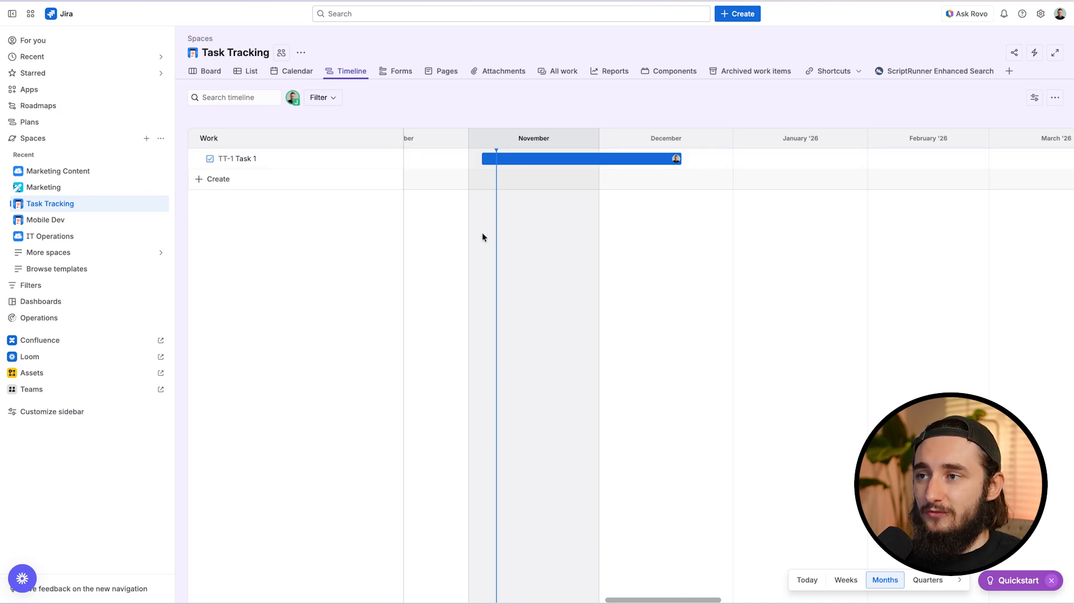
Step: Review the Task Tracking space's Calendar view and remove it from the space's navigation
{"action": "left_click", "coordinate": [300, 73]}
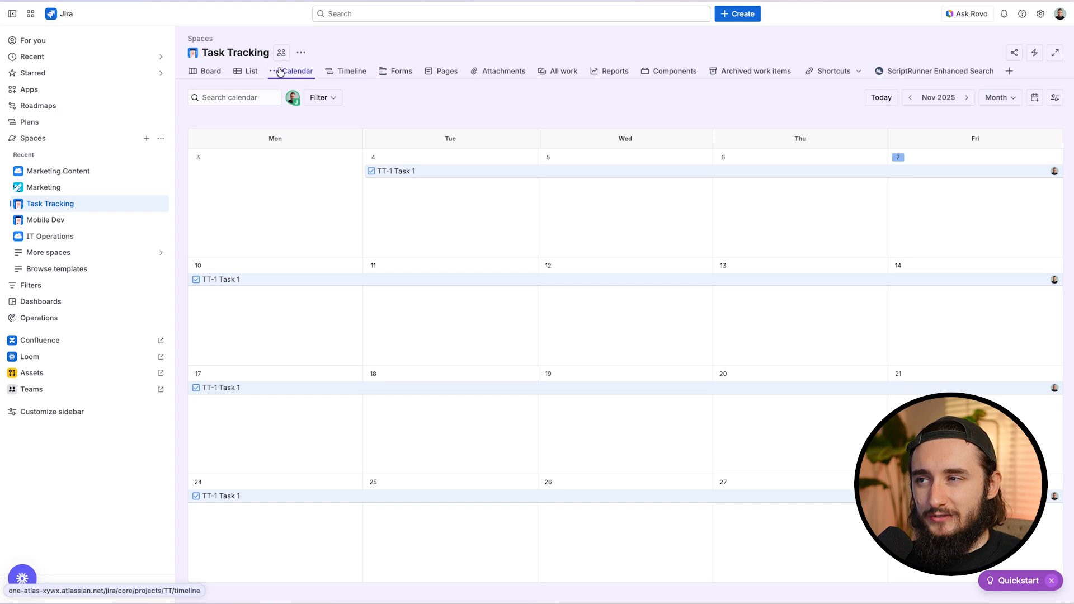
{"action": "left_click", "coordinate": [274, 72]}
{"action": "left_click", "coordinate": [305, 187]}
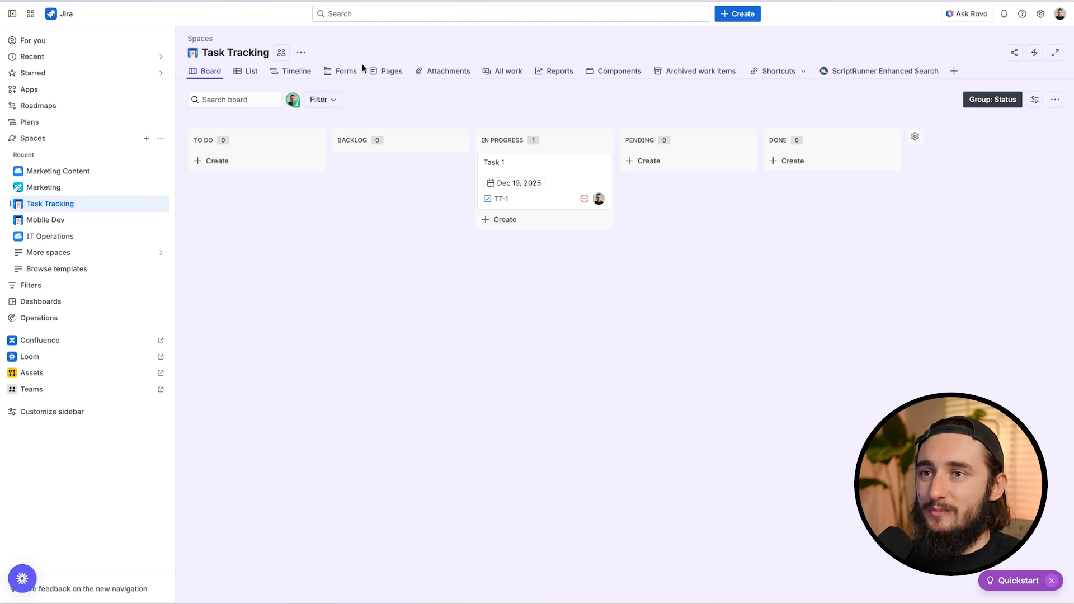
Step: Remove ScriptRunner Enhanced Search, Shortcuts, Archived work items, Components and Reports from the Task Tracking space's navigation
{"action": "left_click", "coordinate": [823, 71]}
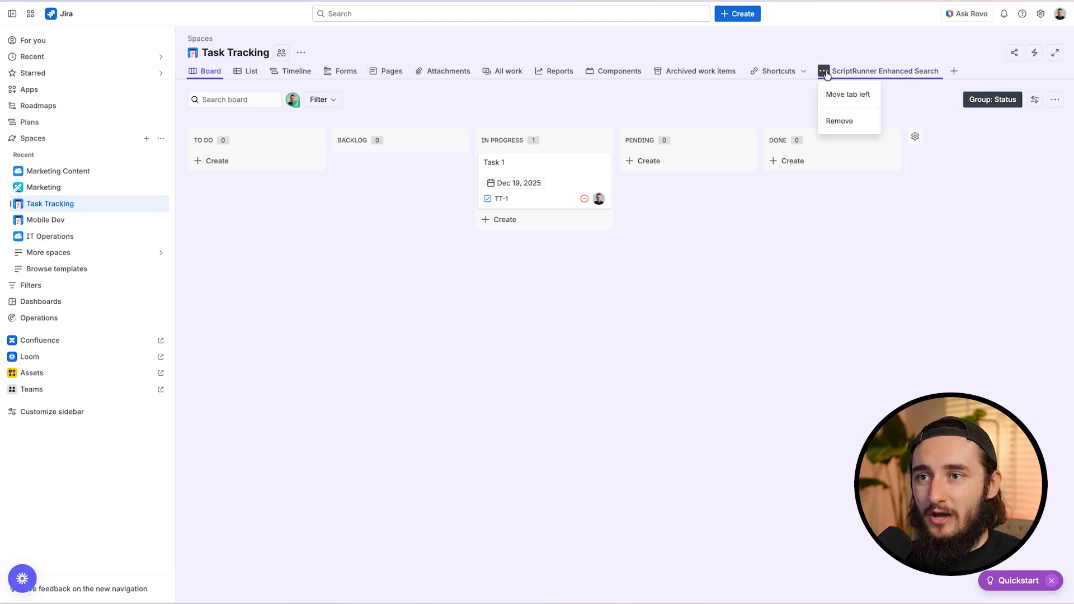
{"action": "left_click", "coordinate": [835, 121]}
{"action": "left_click", "coordinate": [752, 71]}
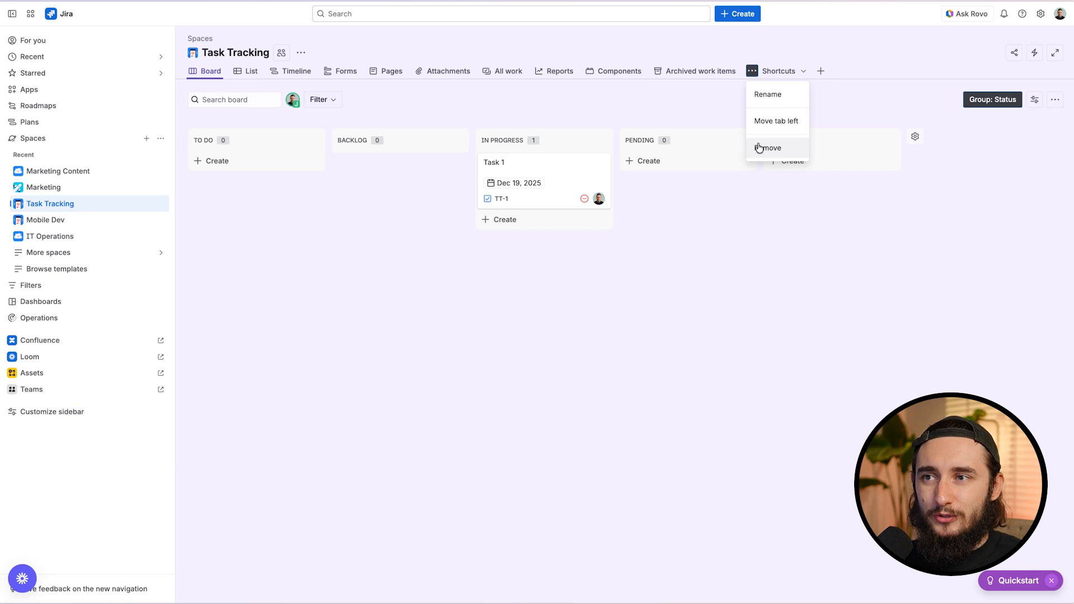
{"action": "left_click", "coordinate": [759, 148]}
{"action": "left_click", "coordinate": [658, 71]}
{"action": "left_click", "coordinate": [671, 147]}
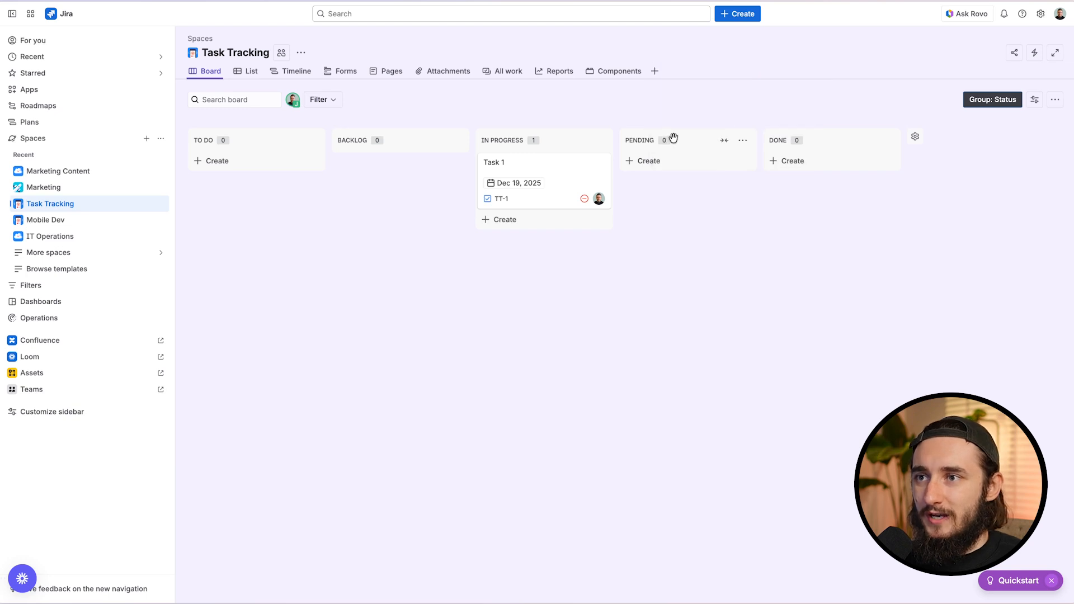
{"action": "left_click", "coordinate": [590, 71]}
{"action": "left_click", "coordinate": [608, 147]}
{"action": "left_click", "coordinate": [538, 71]}
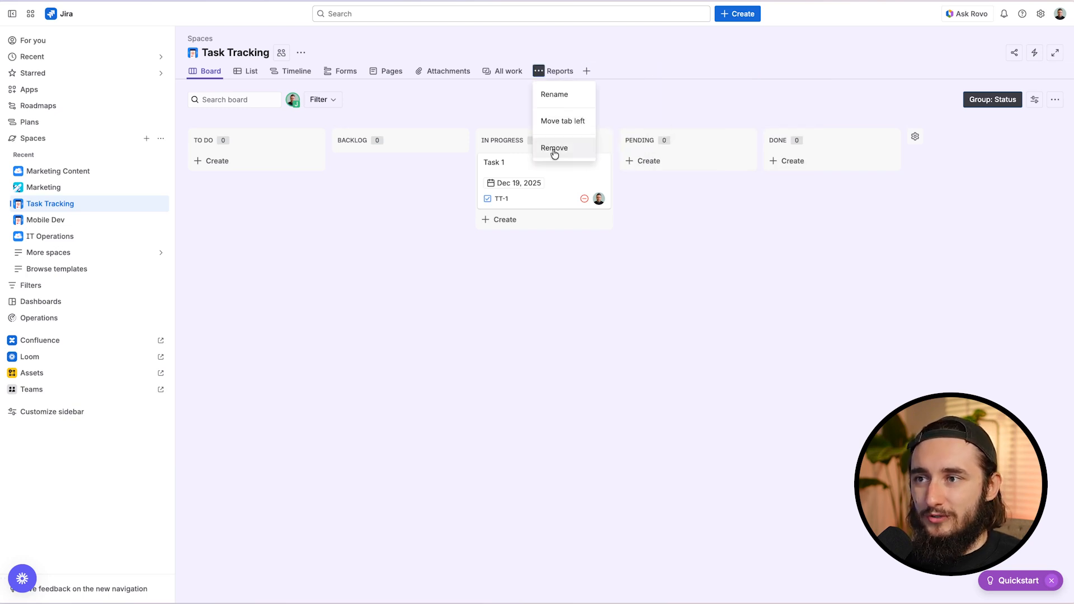
{"action": "left_click", "coordinate": [554, 149]}
Step: Check the All work view of the Task Tracking space and remove it from the navigation
{"action": "left_click", "coordinate": [494, 71]}
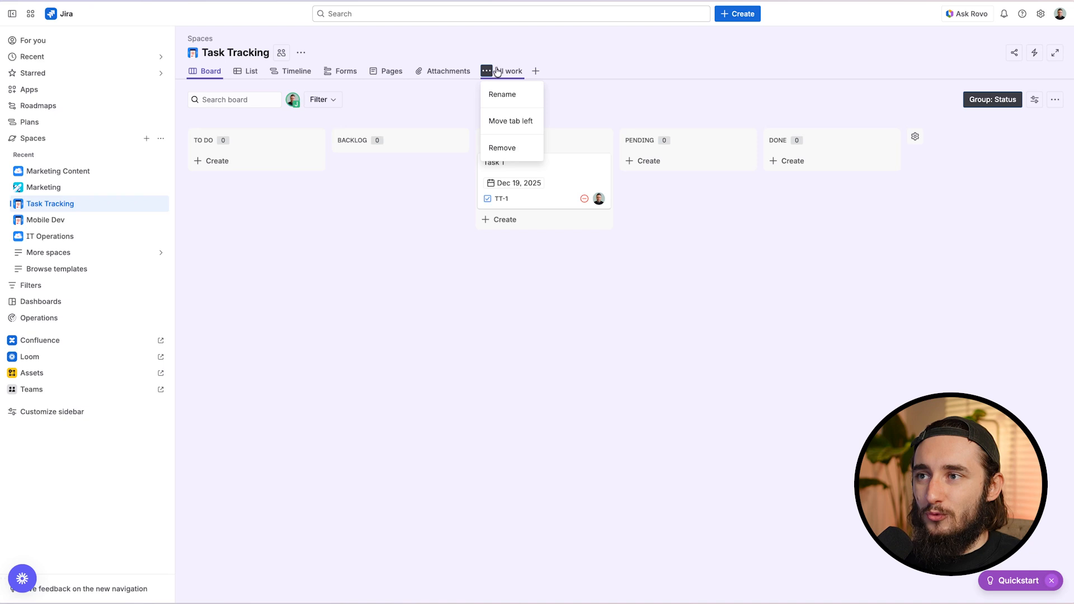
{"action": "left_click", "coordinate": [509, 72]}
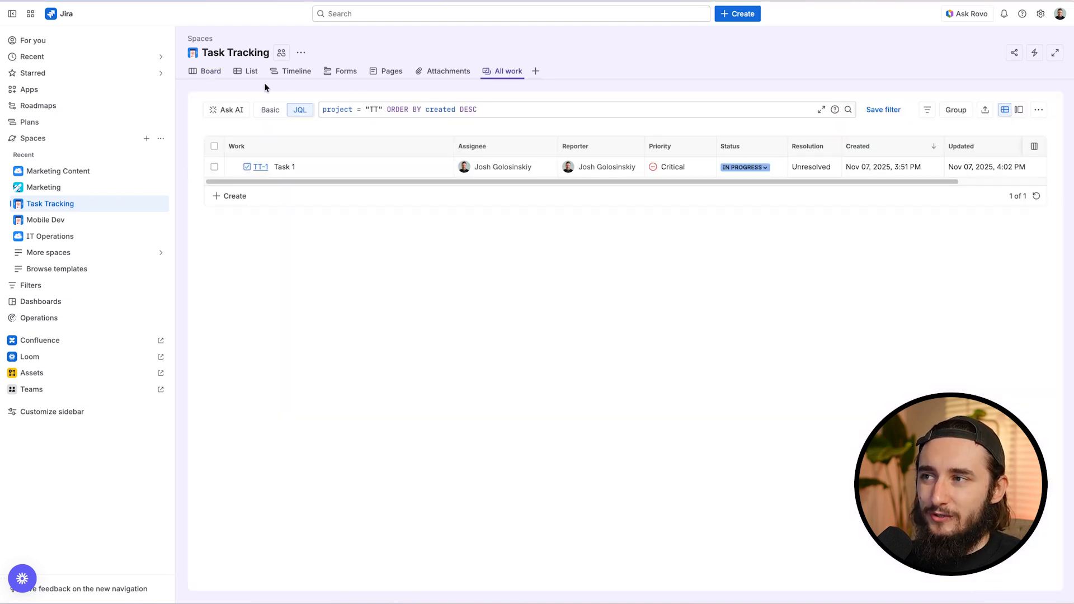
{"action": "left_click", "coordinate": [487, 71]}
{"action": "left_click", "coordinate": [499, 143]}
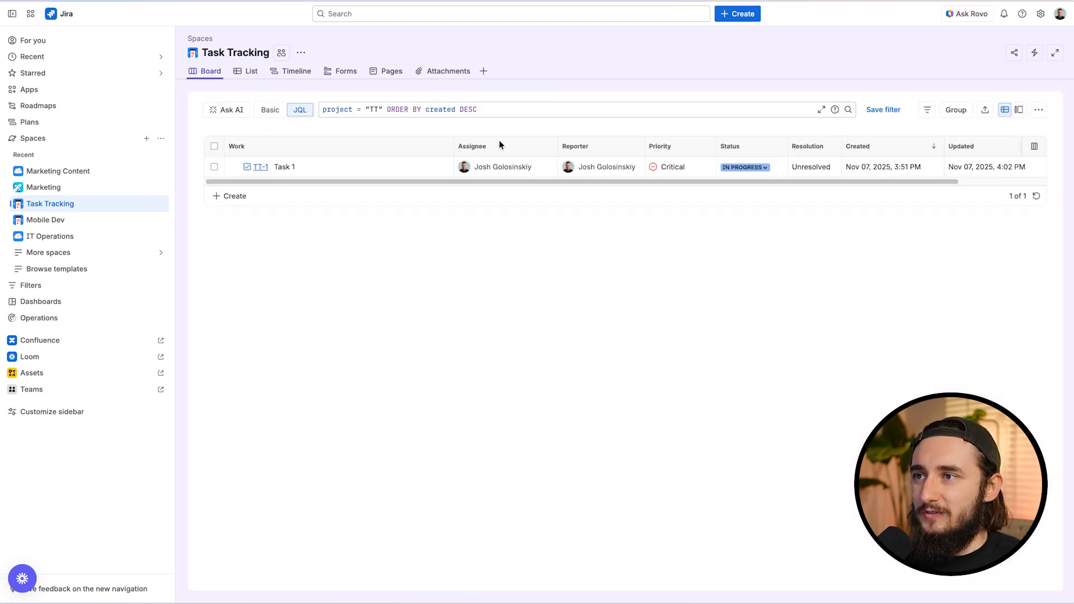
Step: Check the Attachments view of the Task Tracking space and remove it from the navigation
{"action": "left_click", "coordinate": [437, 73]}
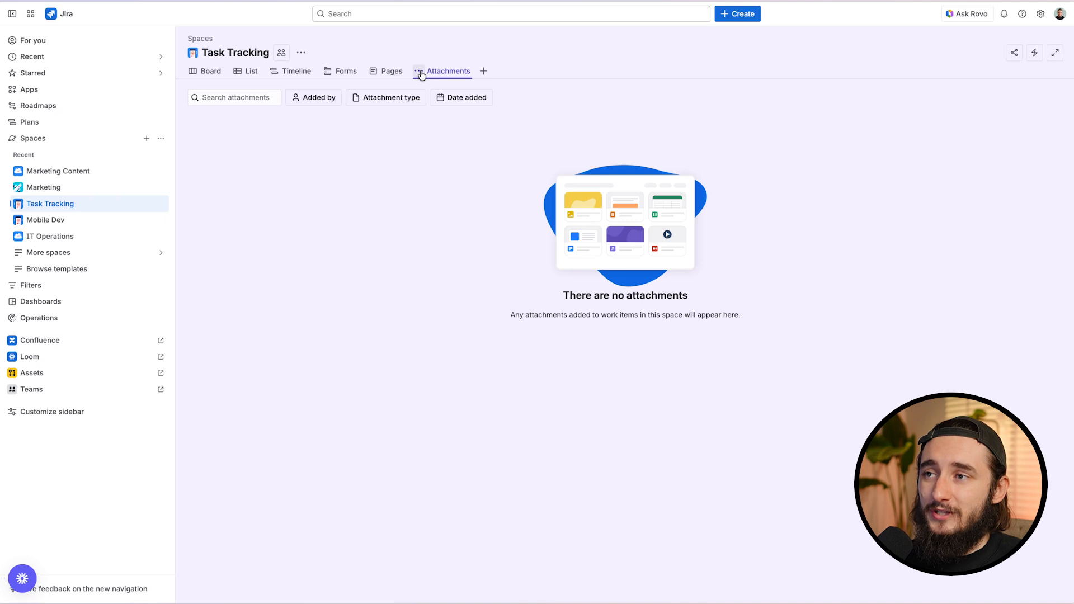
{"action": "left_click", "coordinate": [419, 71]}
{"action": "left_click", "coordinate": [436, 146]}
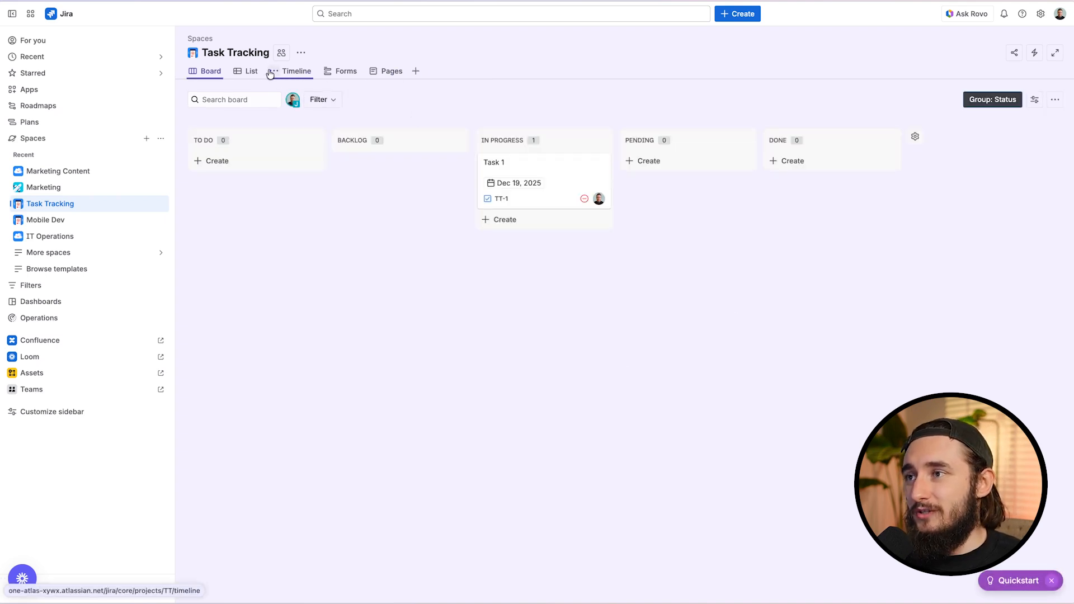
Step: Examine the Task Tracking space's Forms view and its board, and open the Pages view
{"action": "left_click", "coordinate": [351, 73]}
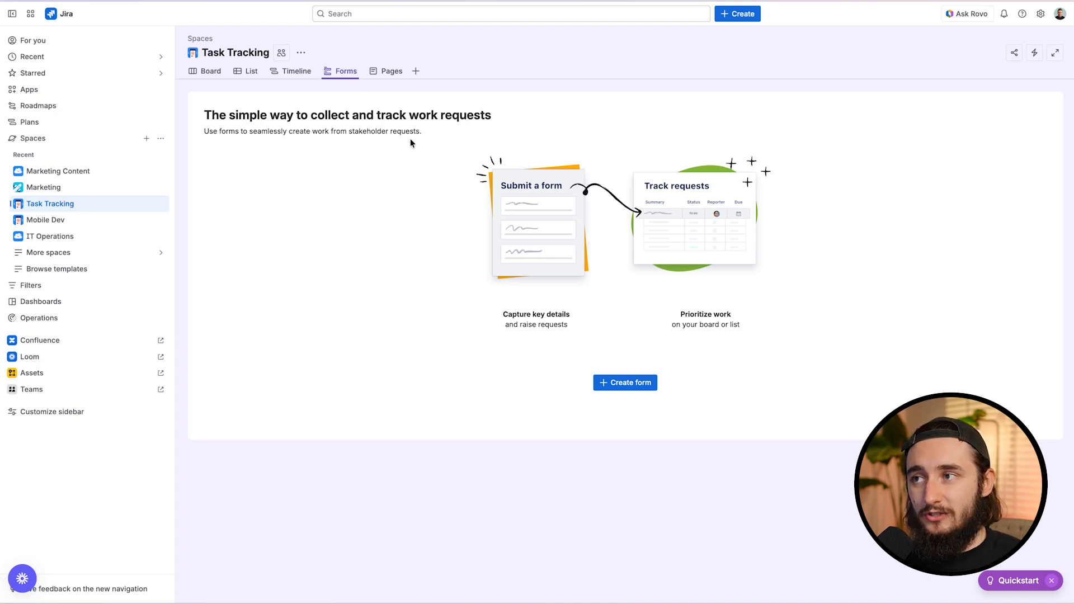
{"action": "left_click", "coordinate": [210, 72]}
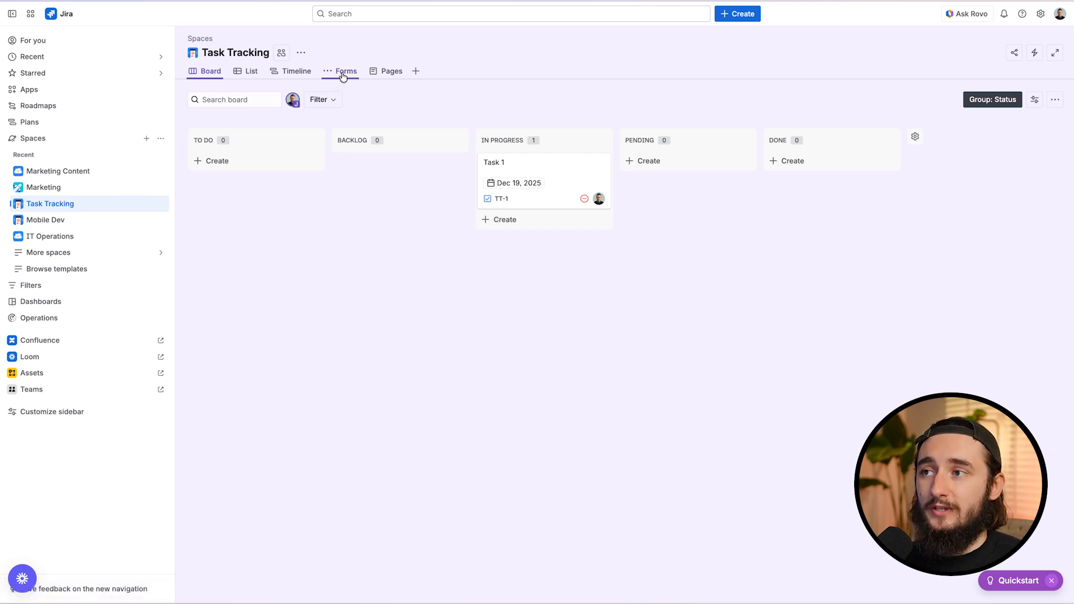
{"action": "left_click", "coordinate": [393, 72]}
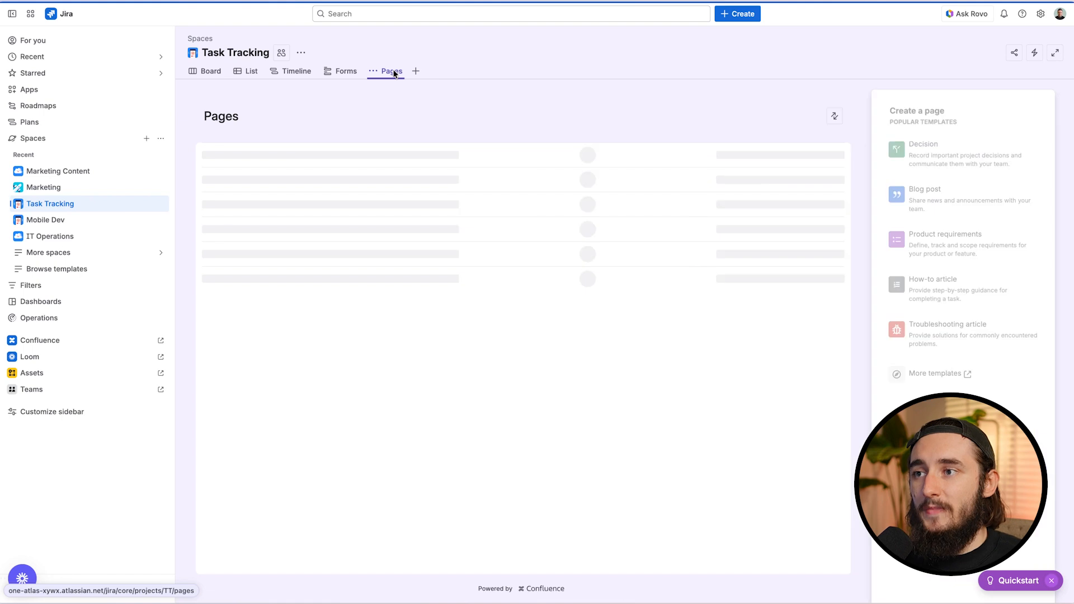